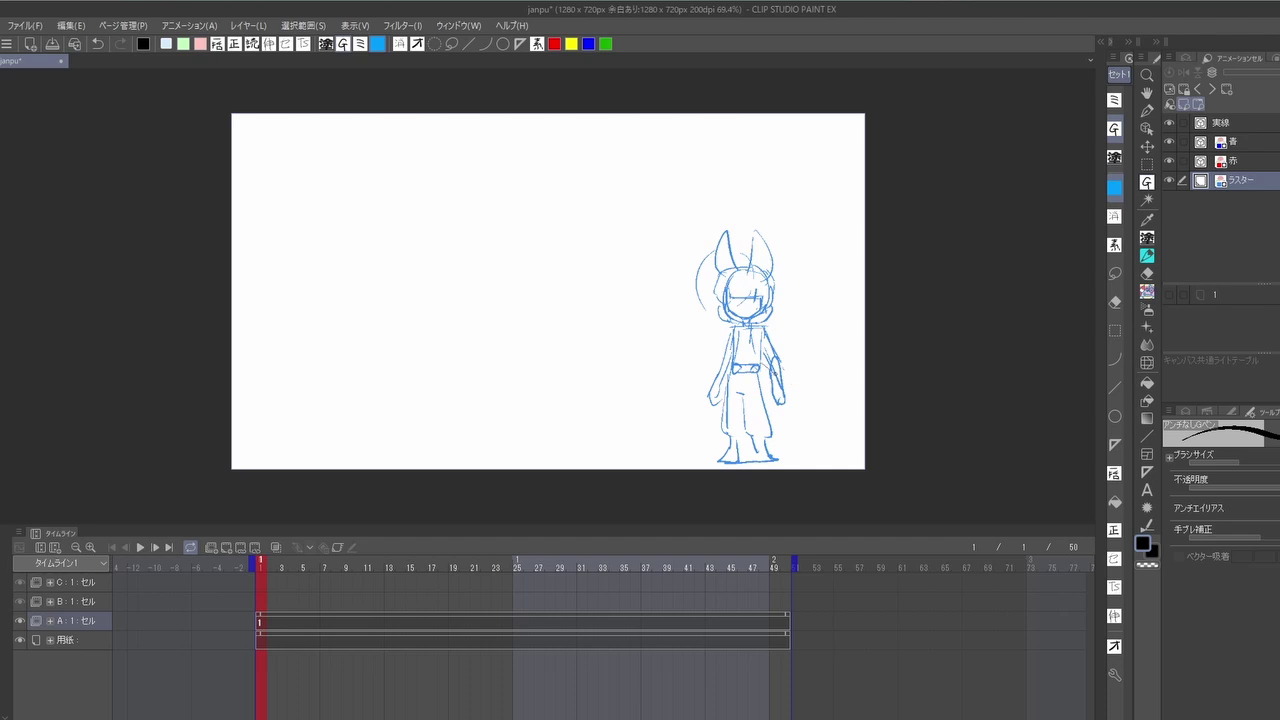
Step: Sketch the tail and a separate slanted stroke beside the standing character on cel 1's rough layer, and go to frame 10
{"action": "left_click_drag", "start_coordinate": [773, 370], "coordinate": [769, 432]}
{"action": "left_click_drag", "start_coordinate": [826, 317], "coordinate": [811, 367]}
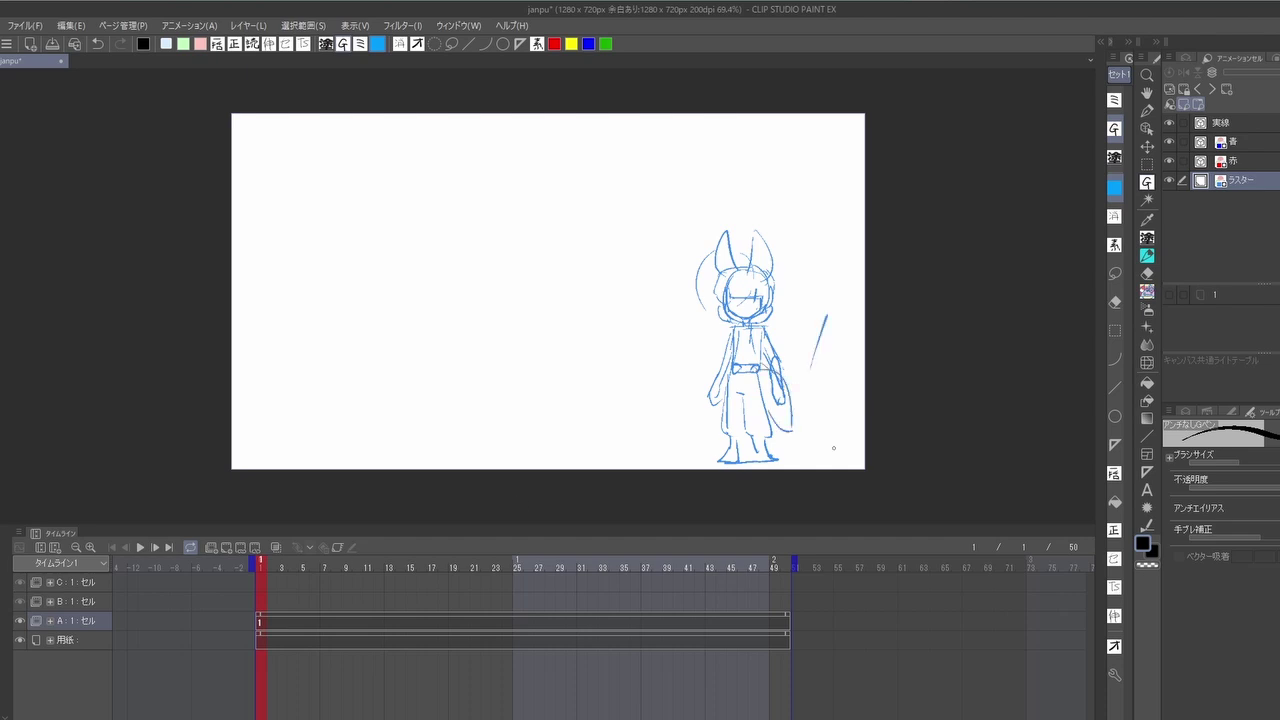
{"action": "left_click", "coordinate": [268, 622]}
{"action": "left_click", "coordinate": [352, 631]}
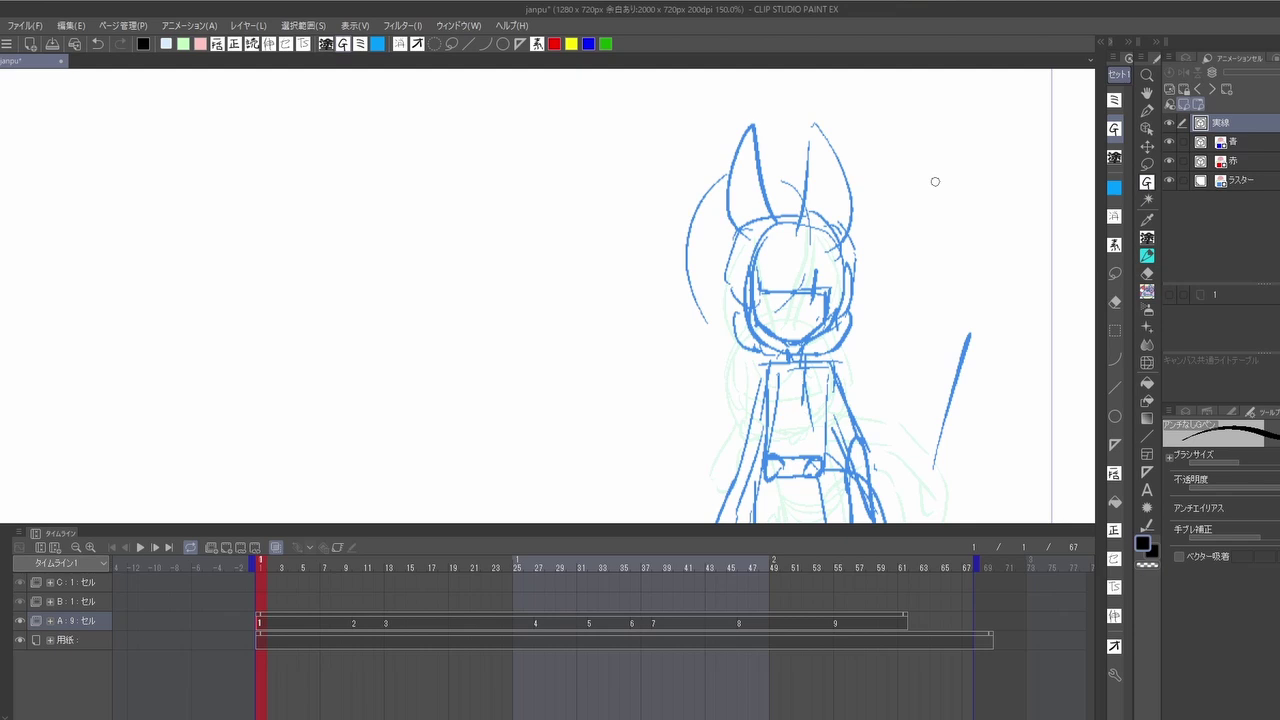
Step: Ink the ears, top of the hair and bangs of cel 1 in black on the 実線 layer, tracing the blue rough
{"action": "mouse_move", "coordinate": [814, 122]}
{"action": "left_mouse_down"}
{"action": "mouse_move", "coordinate": [850, 224]}
{"action": "mouse_move", "coordinate": [728, 248]}
{"action": "mouse_move", "coordinate": [800, 212]}
{"action": "mouse_move", "coordinate": [726, 278]}
{"action": "left_mouse_up"}
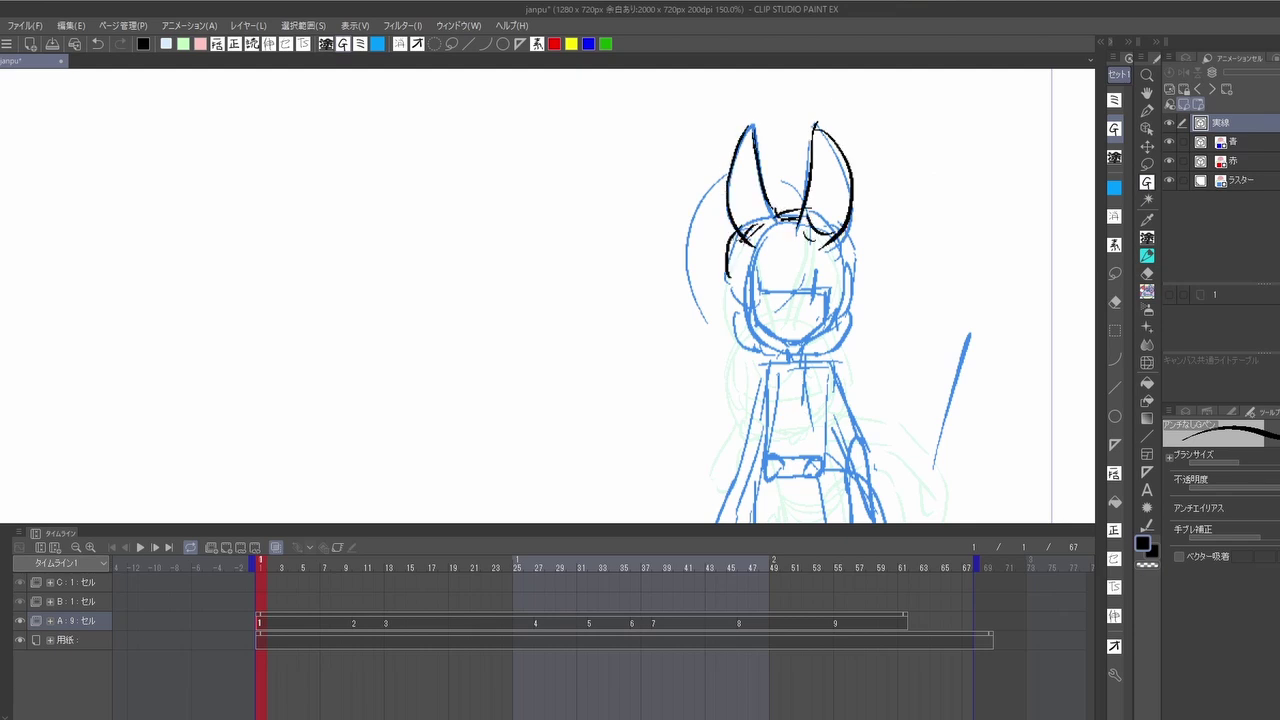
{"action": "left_click_drag", "start_coordinate": [790, 244], "coordinate": [766, 288]}
{"action": "mouse_move", "coordinate": [800, 244]}
{"action": "left_mouse_down"}
{"action": "mouse_move", "coordinate": [830, 288]}
{"action": "mouse_move", "coordinate": [806, 282]}
{"action": "mouse_move", "coordinate": [814, 306]}
{"action": "left_mouse_up"}
{"action": "mouse_move", "coordinate": [736, 278]}
{"action": "left_mouse_down"}
{"action": "mouse_move", "coordinate": [726, 306]}
{"action": "mouse_move", "coordinate": [766, 308]}
{"action": "left_mouse_up"}
{"action": "left_click_drag", "start_coordinate": [830, 266], "coordinate": [852, 316]}
Step: Ink cel 1's side hair, jawline and facial features over the rough
{"action": "left_click_drag", "start_coordinate": [752, 294], "coordinate": [728, 314]}
{"action": "left_click_drag", "start_coordinate": [856, 230], "coordinate": [864, 336]}
{"action": "left_click_drag", "start_coordinate": [742, 314], "coordinate": [732, 352]}
{"action": "left_click_drag", "start_coordinate": [862, 318], "coordinate": [846, 346]}
{"action": "mouse_move", "coordinate": [750, 312]}
{"action": "left_mouse_down"}
{"action": "mouse_move", "coordinate": [786, 346]}
{"action": "mouse_move", "coordinate": [834, 346]}
{"action": "left_mouse_up"}
{"action": "left_click_drag", "start_coordinate": [951, 363], "coordinate": [894, 298]}
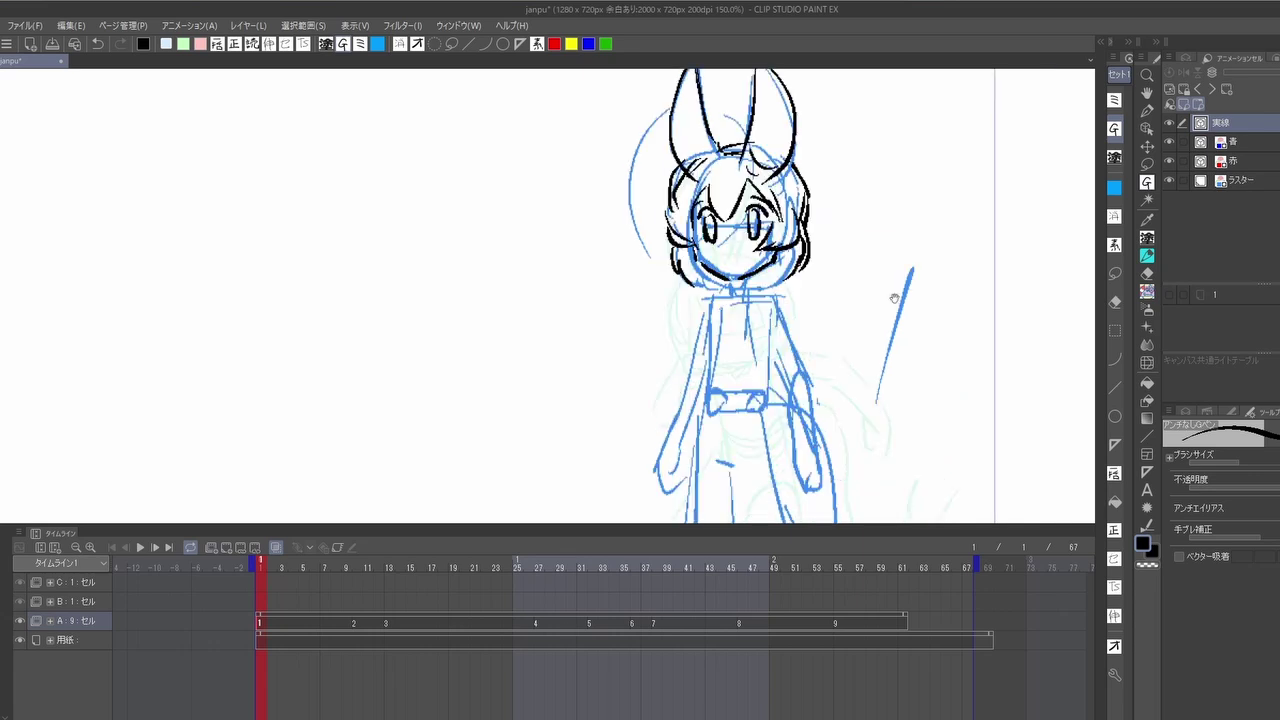
{"action": "left_click_drag", "start_coordinate": [672, 170], "coordinate": [664, 226]}
{"action": "left_click_drag", "start_coordinate": [860, 198], "coordinate": [820, 125]}
{"action": "left_click", "coordinate": [689, 179]}
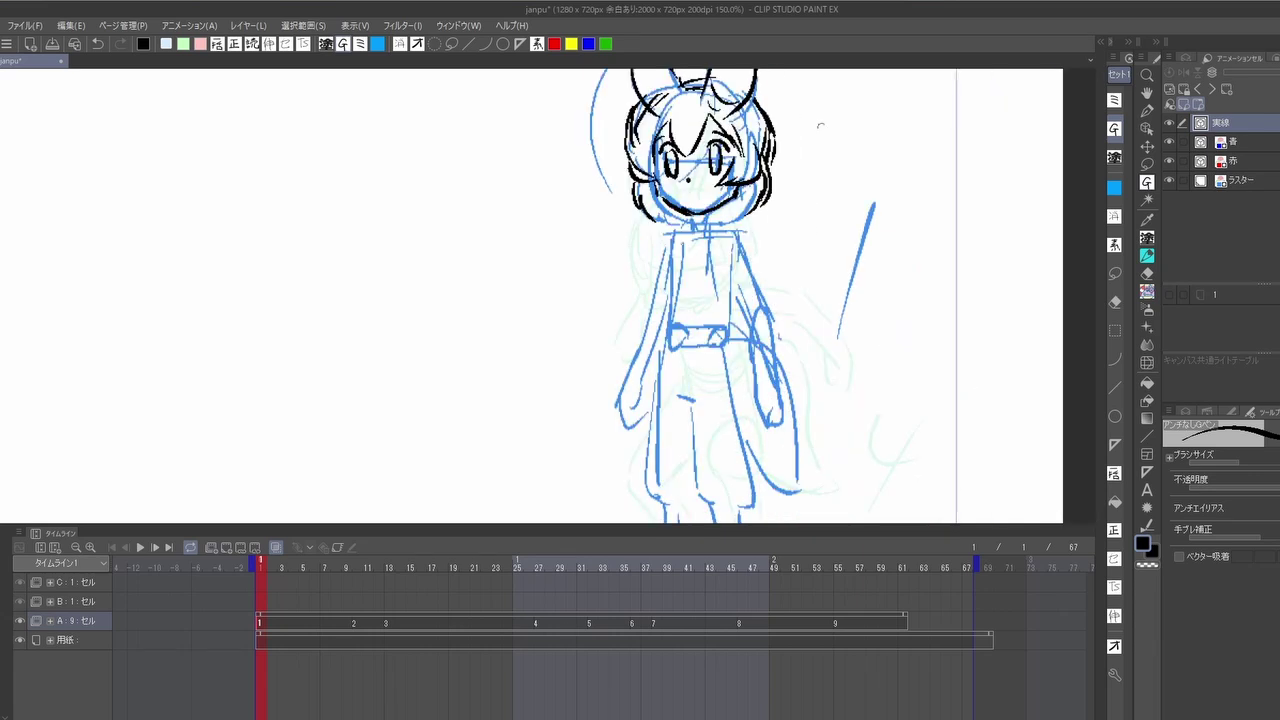
Step: Ink the neck and both sides of the torso on cel 1
{"action": "mouse_move", "coordinate": [694, 214]}
{"action": "left_mouse_down"}
{"action": "mouse_move", "coordinate": [710, 224]}
{"action": "mouse_move", "coordinate": [668, 268]}
{"action": "left_mouse_up"}
{"action": "mouse_move", "coordinate": [706, 214]}
{"action": "left_mouse_down"}
{"action": "mouse_move", "coordinate": [730, 222]}
{"action": "mouse_move", "coordinate": [670, 316]}
{"action": "left_mouse_up"}
{"action": "left_click_drag", "start_coordinate": [730, 264], "coordinate": [728, 284]}
{"action": "left_click_drag", "start_coordinate": [820, 330], "coordinate": [836, 260]}
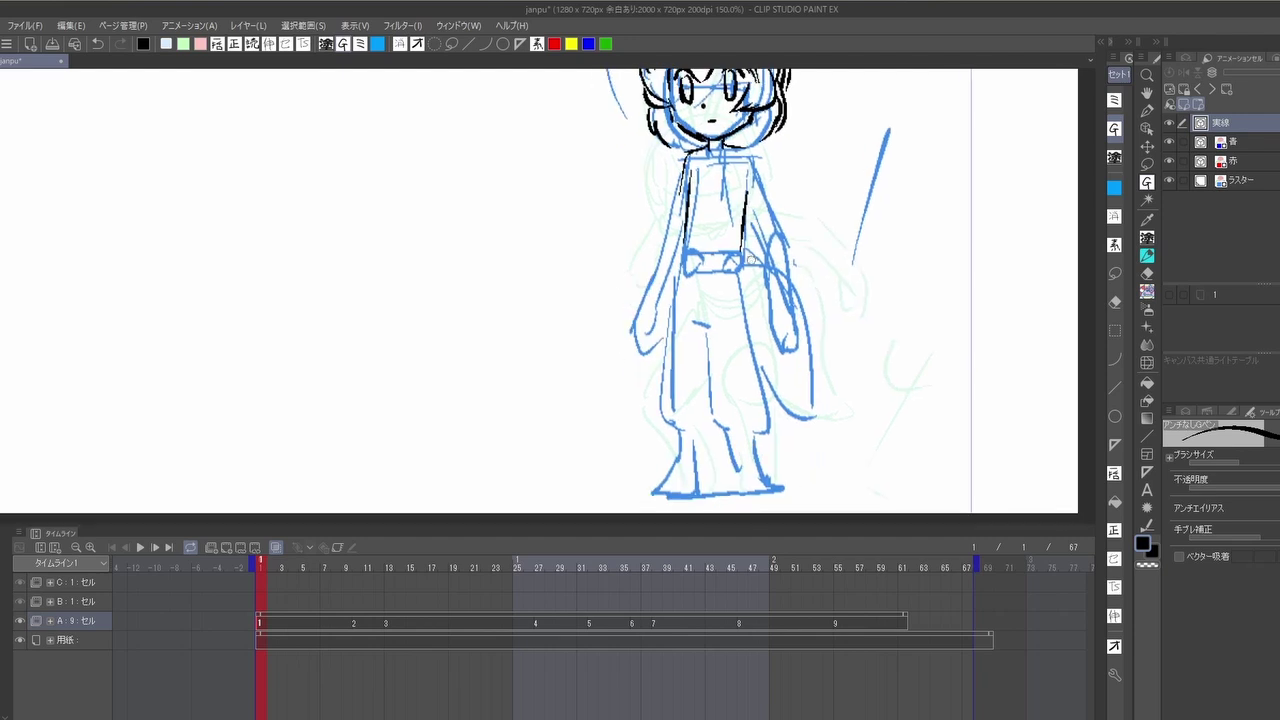
Step: Ink cel 1's belt with its buckle, baggy trousers and boots over the rough
{"action": "left_click_drag", "start_coordinate": [674, 252], "coordinate": [726, 256]}
{"action": "mouse_move", "coordinate": [704, 270]}
{"action": "left_mouse_down"}
{"action": "mouse_move", "coordinate": [724, 278]}
{"action": "mouse_move", "coordinate": [703, 220]}
{"action": "left_mouse_up"}
{"action": "left_click_drag", "start_coordinate": [700, 195], "coordinate": [715, 285]}
{"action": "left_click_drag", "start_coordinate": [633, 213], "coordinate": [652, 312]}
{"action": "mouse_move", "coordinate": [660, 320]}
{"action": "left_mouse_down"}
{"action": "mouse_move", "coordinate": [669, 273]}
{"action": "mouse_move", "coordinate": [690, 272]}
{"action": "left_mouse_up"}
{"action": "mouse_move", "coordinate": [684, 290]}
{"action": "left_mouse_down"}
{"action": "mouse_move", "coordinate": [713, 323]}
{"action": "mouse_move", "coordinate": [686, 364]}
{"action": "left_mouse_up"}
{"action": "left_click_drag", "start_coordinate": [626, 146], "coordinate": [616, 288]}
{"action": "left_click_drag", "start_coordinate": [632, 284], "coordinate": [615, 463]}
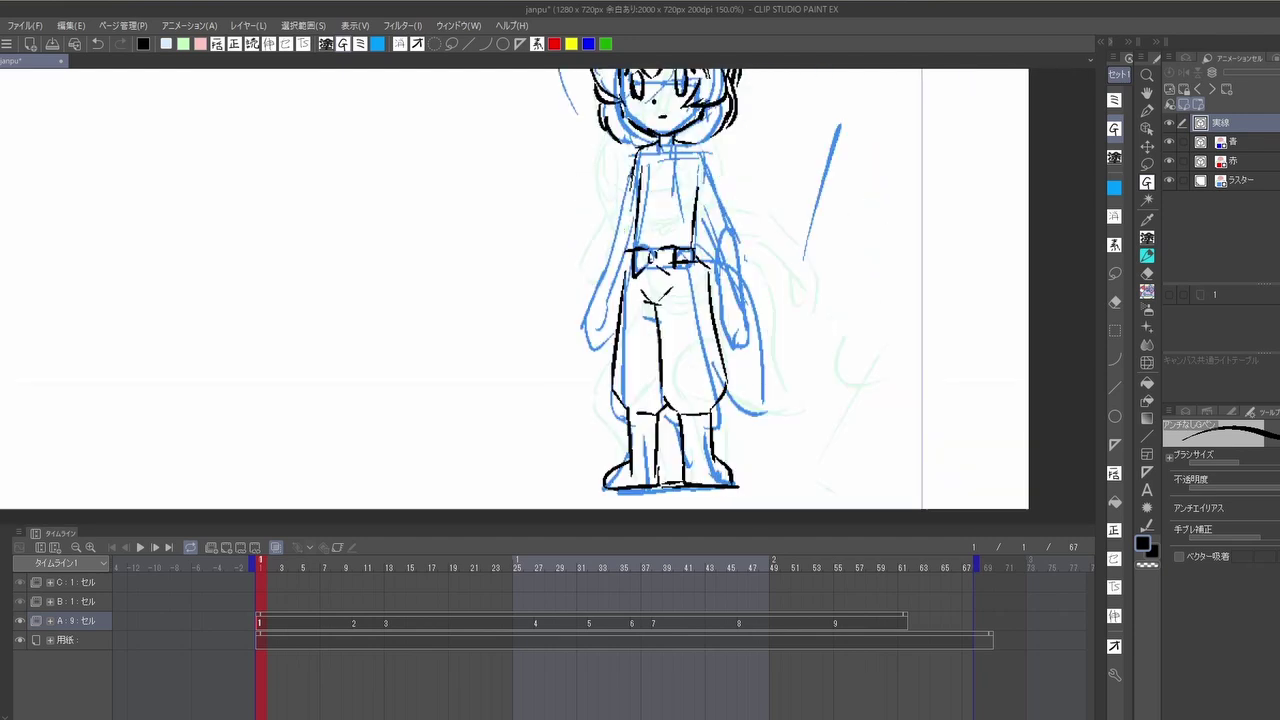
Step: Ink both hanging arms and their hands on cel 1
{"action": "left_click_drag", "start_coordinate": [632, 175], "coordinate": [586, 310]}
{"action": "left_click_drag", "start_coordinate": [590, 302], "coordinate": [572, 354]}
{"action": "left_click_drag", "start_coordinate": [625, 255], "coordinate": [578, 356]}
{"action": "left_click_drag", "start_coordinate": [650, 300], "coordinate": [578, 314]}
{"action": "left_click_drag", "start_coordinate": [630, 162], "coordinate": [652, 226]}
{"action": "left_click_drag", "start_coordinate": [620, 200], "coordinate": [656, 332]}
{"action": "left_click_drag", "start_coordinate": [658, 242], "coordinate": [660, 330]}
{"action": "mouse_move", "coordinate": [650, 322]}
{"action": "left_mouse_down"}
{"action": "mouse_move", "coordinate": [674, 362]}
{"action": "mouse_move", "coordinate": [690, 360]}
{"action": "left_mouse_up"}
{"action": "left_click_drag", "start_coordinate": [662, 356], "coordinate": [669, 367]}
Step: Ink the tail beside the leg to complete cel 1's line art
{"action": "key", "text": "ctrl+minus"}
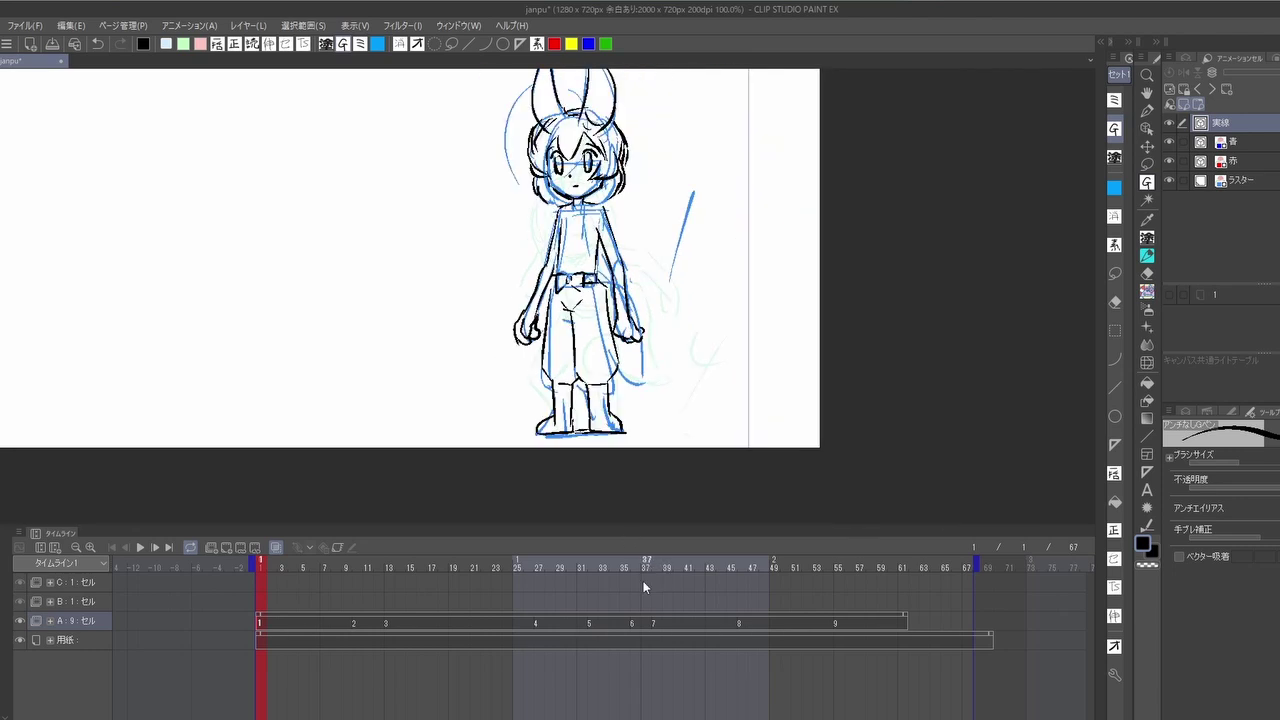
{"action": "left_click_drag", "start_coordinate": [624, 276], "coordinate": [640, 326]}
{"action": "left_click_drag", "start_coordinate": [638, 346], "coordinate": [650, 392]}
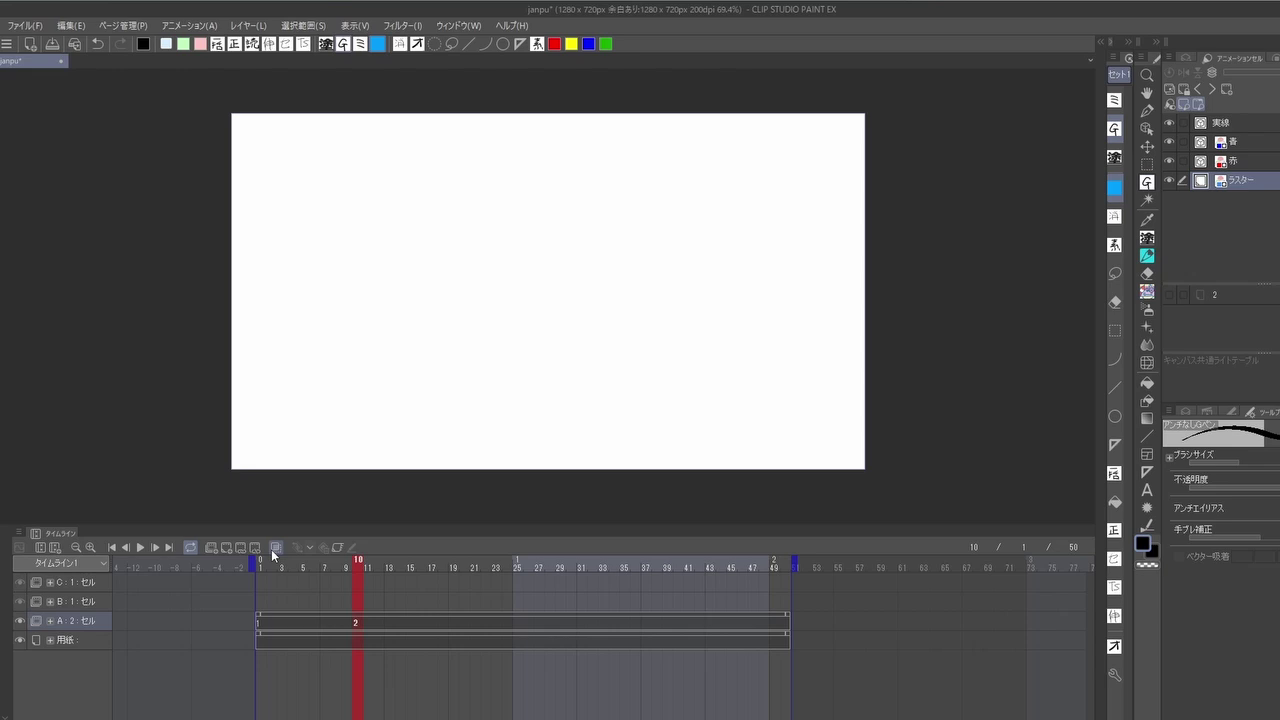
Step: Sketch a crouching pose in blue on cel 2's ラスター layer at frame 10, with head, long ears, bent legs, outstretched arm and tail
{"action": "mouse_move", "coordinate": [724, 302]}
{"action": "left_mouse_down"}
{"action": "mouse_move", "coordinate": [726, 340]}
{"action": "mouse_move", "coordinate": [740, 288]}
{"action": "mouse_move", "coordinate": [716, 290]}
{"action": "mouse_move", "coordinate": [768, 298]}
{"action": "left_mouse_up"}
{"action": "mouse_move", "coordinate": [770, 290]}
{"action": "left_mouse_down"}
{"action": "mouse_move", "coordinate": [754, 330]}
{"action": "mouse_move", "coordinate": [766, 292]}
{"action": "mouse_move", "coordinate": [736, 288]}
{"action": "left_mouse_up"}
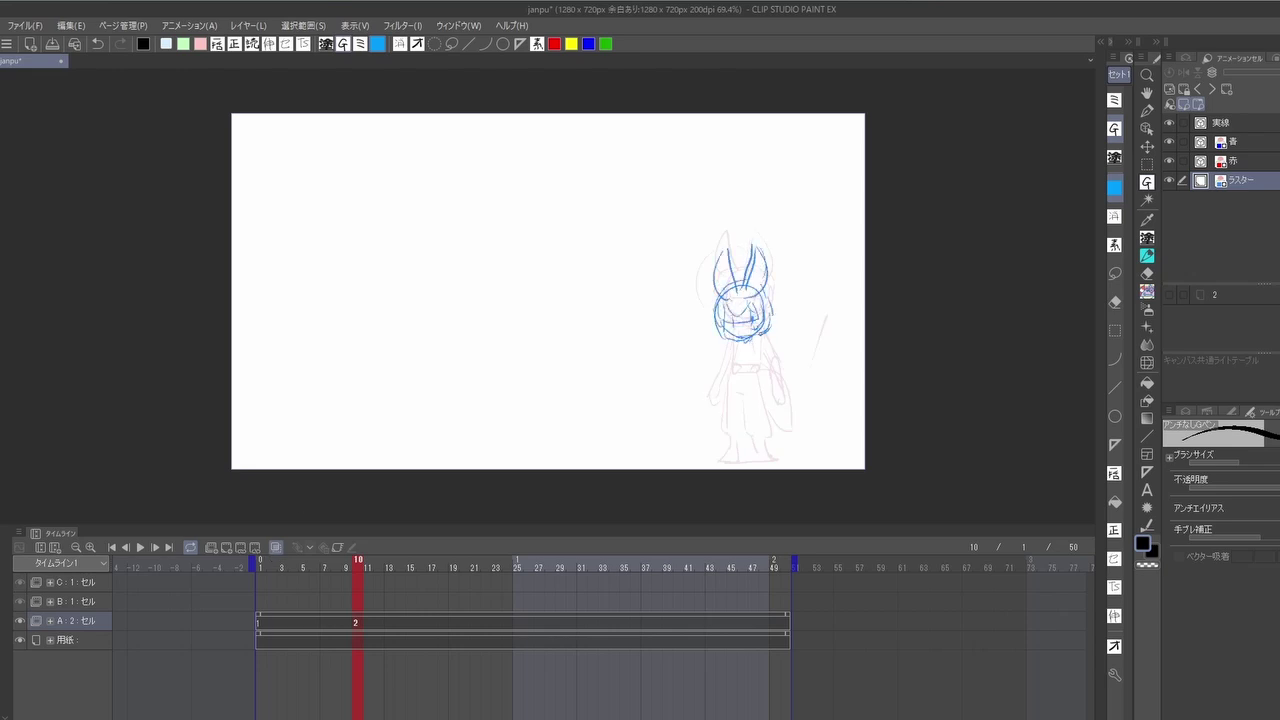
{"action": "left_click_drag", "start_coordinate": [738, 340], "coordinate": [744, 384]}
{"action": "left_click_drag", "start_coordinate": [760, 334], "coordinate": [768, 376]}
{"action": "mouse_move", "coordinate": [738, 372]}
{"action": "left_mouse_down"}
{"action": "mouse_move", "coordinate": [713, 415]}
{"action": "mouse_move", "coordinate": [758, 396]}
{"action": "left_mouse_up"}
{"action": "left_click_drag", "start_coordinate": [764, 416], "coordinate": [772, 460]}
{"action": "left_click_drag", "start_coordinate": [730, 414], "coordinate": [716, 456]}
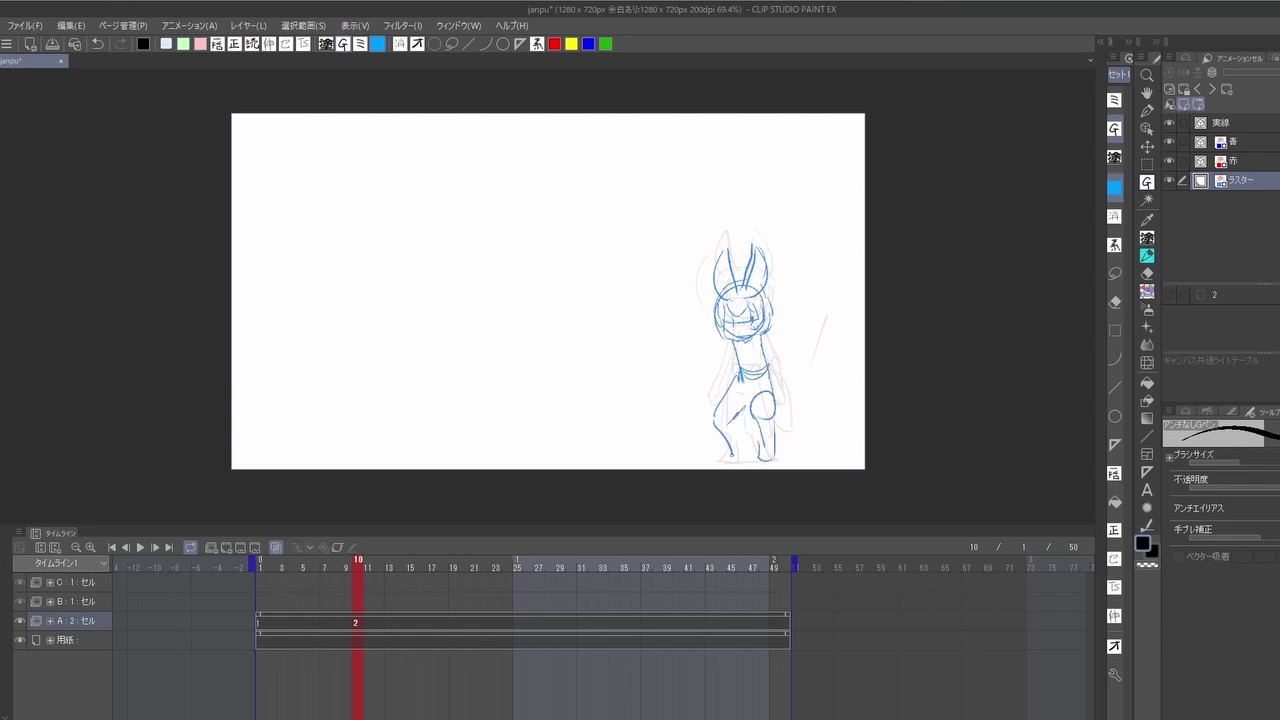
{"action": "mouse_move", "coordinate": [758, 330]}
{"action": "left_mouse_down"}
{"action": "mouse_move", "coordinate": [792, 334]}
{"action": "mouse_move", "coordinate": [792, 418]}
{"action": "left_mouse_up"}
{"action": "left_click_drag", "start_coordinate": [776, 416], "coordinate": [812, 426]}
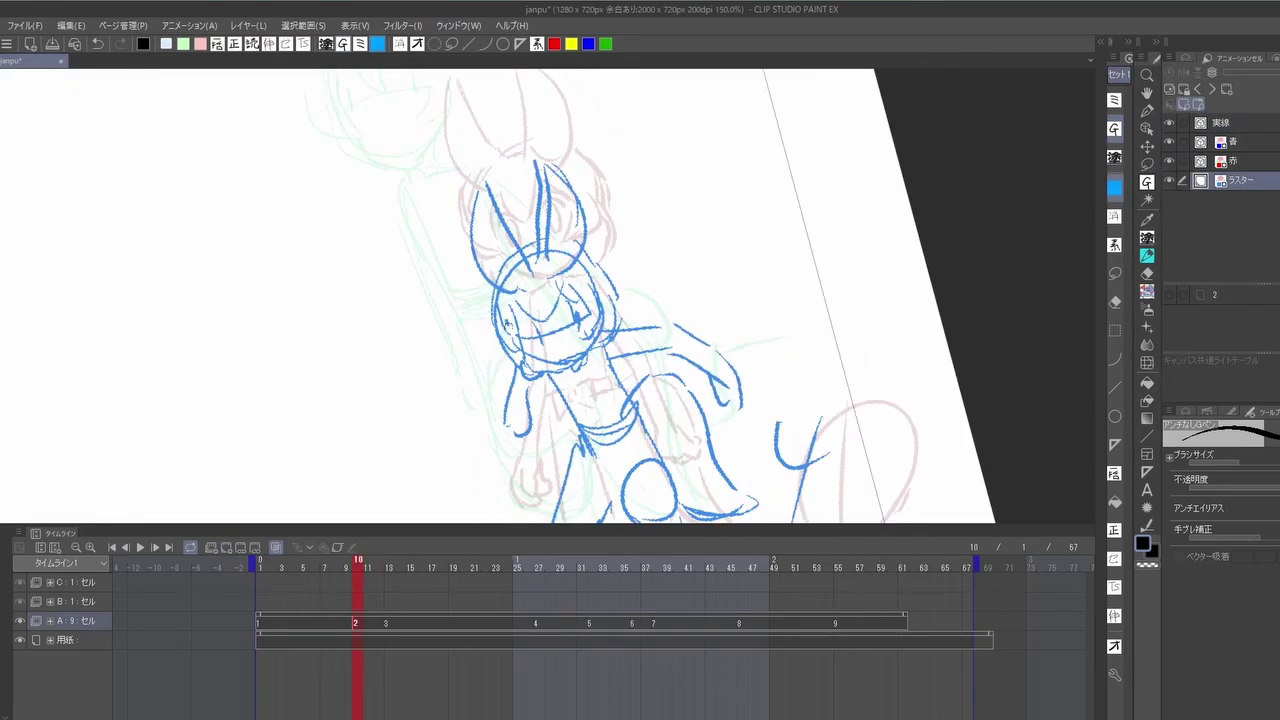
Step: Ink the jaw, bangs and side locks of cel 2 in black on the 実線 layer
{"action": "left_click_drag", "start_coordinate": [505, 346], "coordinate": [558, 284]}
{"action": "left_click_drag", "start_coordinate": [556, 368], "coordinate": [598, 342]}
{"action": "left_click_drag", "start_coordinate": [560, 276], "coordinate": [606, 328]}
{"action": "left_click_drag", "start_coordinate": [512, 292], "coordinate": [504, 344]}
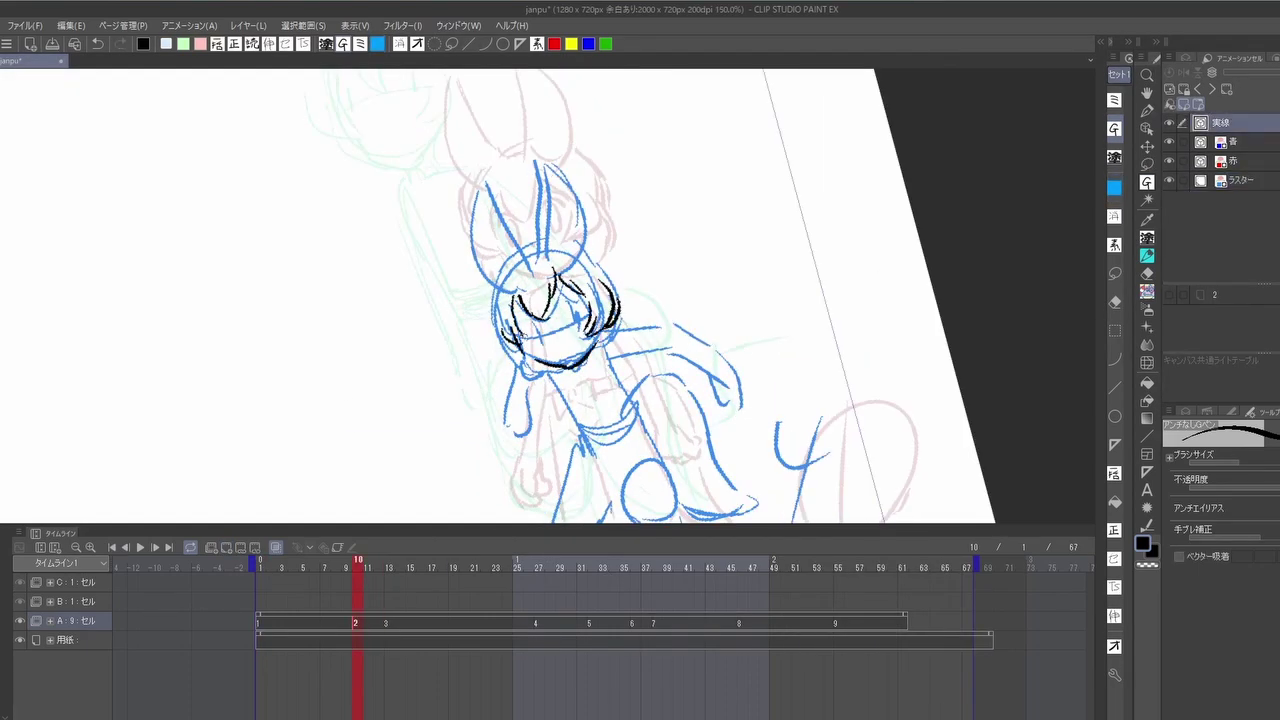
Step: Ink the outer hair contour and the eyes on cel 2's head
{"action": "left_click_drag", "start_coordinate": [508, 252], "coordinate": [542, 238]}
{"action": "left_click_drag", "start_coordinate": [490, 272], "coordinate": [486, 304]}
{"action": "mouse_move", "coordinate": [582, 242]}
{"action": "left_mouse_down"}
{"action": "mouse_move", "coordinate": [614, 288]}
{"action": "mouse_move", "coordinate": [616, 346]}
{"action": "left_mouse_up"}
{"action": "left_click_drag", "start_coordinate": [508, 344], "coordinate": [550, 372]}
{"action": "mouse_move", "coordinate": [552, 290]}
{"action": "left_mouse_down"}
{"action": "mouse_move", "coordinate": [574, 296]}
{"action": "mouse_move", "coordinate": [586, 330]}
{"action": "left_mouse_up"}
{"action": "mouse_move", "coordinate": [508, 308]}
{"action": "left_mouse_down"}
{"action": "mouse_move", "coordinate": [540, 344]}
{"action": "mouse_move", "coordinate": [532, 362]}
{"action": "left_mouse_up"}
Step: Ink cel 2's outstretched arm and hand, the lowered arm and the side of the torso
{"action": "left_click_drag", "start_coordinate": [804, 462], "coordinate": [687, 409]}
{"action": "left_click_drag", "start_coordinate": [512, 266], "coordinate": [556, 274]}
{"action": "left_click_drag", "start_coordinate": [490, 300], "coordinate": [606, 282]}
{"action": "left_click_drag", "start_coordinate": [560, 264], "coordinate": [652, 334]}
{"action": "mouse_move", "coordinate": [606, 326]}
{"action": "left_mouse_down"}
{"action": "mouse_move", "coordinate": [631, 369]}
{"action": "mouse_move", "coordinate": [668, 380]}
{"action": "left_mouse_up"}
{"action": "mouse_move", "coordinate": [412, 318]}
{"action": "left_mouse_down"}
{"action": "mouse_move", "coordinate": [438, 326]}
{"action": "mouse_move", "coordinate": [404, 372]}
{"action": "mouse_move", "coordinate": [420, 440]}
{"action": "left_mouse_up"}
{"action": "left_click_drag", "start_coordinate": [436, 328], "coordinate": [526, 360]}
Step: Ink the waist, belt and bent trouser legs of the crouching pose on cel 2
{"action": "left_click_drag", "start_coordinate": [700, 400], "coordinate": [720, 345]}
{"action": "left_click_drag", "start_coordinate": [540, 296], "coordinate": [522, 330]}
{"action": "mouse_move", "coordinate": [524, 326]}
{"action": "left_mouse_down"}
{"action": "mouse_move", "coordinate": [492, 344]}
{"action": "mouse_move", "coordinate": [450, 406]}
{"action": "mouse_move", "coordinate": [514, 376]}
{"action": "left_mouse_up"}
{"action": "left_click_drag", "start_coordinate": [514, 376], "coordinate": [429, 324]}
{"action": "left_click_drag", "start_coordinate": [458, 258], "coordinate": [502, 318]}
{"action": "left_click_drag", "start_coordinate": [424, 322], "coordinate": [442, 360]}
{"action": "left_click_drag", "start_coordinate": [454, 370], "coordinate": [494, 376]}
{"action": "left_click_drag", "start_coordinate": [508, 320], "coordinate": [470, 384]}
{"action": "left_click_drag", "start_coordinate": [502, 362], "coordinate": [532, 440]}
Step: Ink the curved tail, lower legs and boots on cel 2
{"action": "left_click_drag", "start_coordinate": [458, 206], "coordinate": [540, 292]}
{"action": "left_click_drag", "start_coordinate": [540, 296], "coordinate": [510, 356]}
{"action": "left_click_drag", "start_coordinate": [386, 308], "coordinate": [380, 324]}
{"action": "mouse_move", "coordinate": [428, 330]}
{"action": "left_mouse_down"}
{"action": "mouse_move", "coordinate": [398, 384]}
{"action": "mouse_move", "coordinate": [420, 440]}
{"action": "left_mouse_up"}
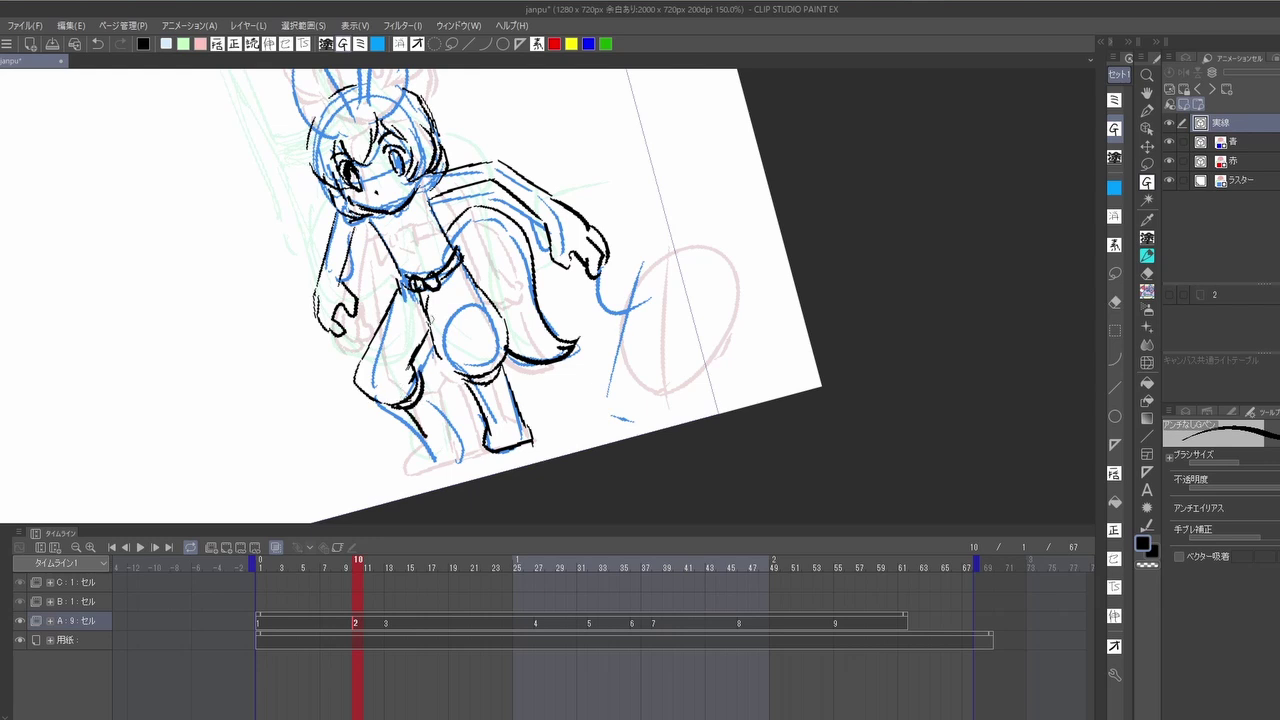
{"action": "left_click_drag", "start_coordinate": [412, 364], "coordinate": [456, 468]}
{"action": "mouse_move", "coordinate": [406, 448]}
{"action": "left_mouse_down"}
{"action": "mouse_move", "coordinate": [456, 478]}
{"action": "mouse_move", "coordinate": [502, 468]}
{"action": "left_mouse_up"}
Step: Ink both long ears above the head on cel 2
{"action": "mouse_move", "coordinate": [438, 184]}
{"action": "left_mouse_down"}
{"action": "mouse_move", "coordinate": [448, 310]}
{"action": "mouse_move", "coordinate": [488, 254]}
{"action": "left_mouse_up"}
{"action": "left_click_drag", "start_coordinate": [484, 270], "coordinate": [490, 298]}
{"action": "left_click_drag", "start_coordinate": [376, 218], "coordinate": [428, 304]}
{"action": "mouse_move", "coordinate": [364, 222]}
{"action": "left_mouse_down"}
{"action": "mouse_move", "coordinate": [404, 338]}
{"action": "mouse_move", "coordinate": [414, 334]}
{"action": "left_mouse_up"}
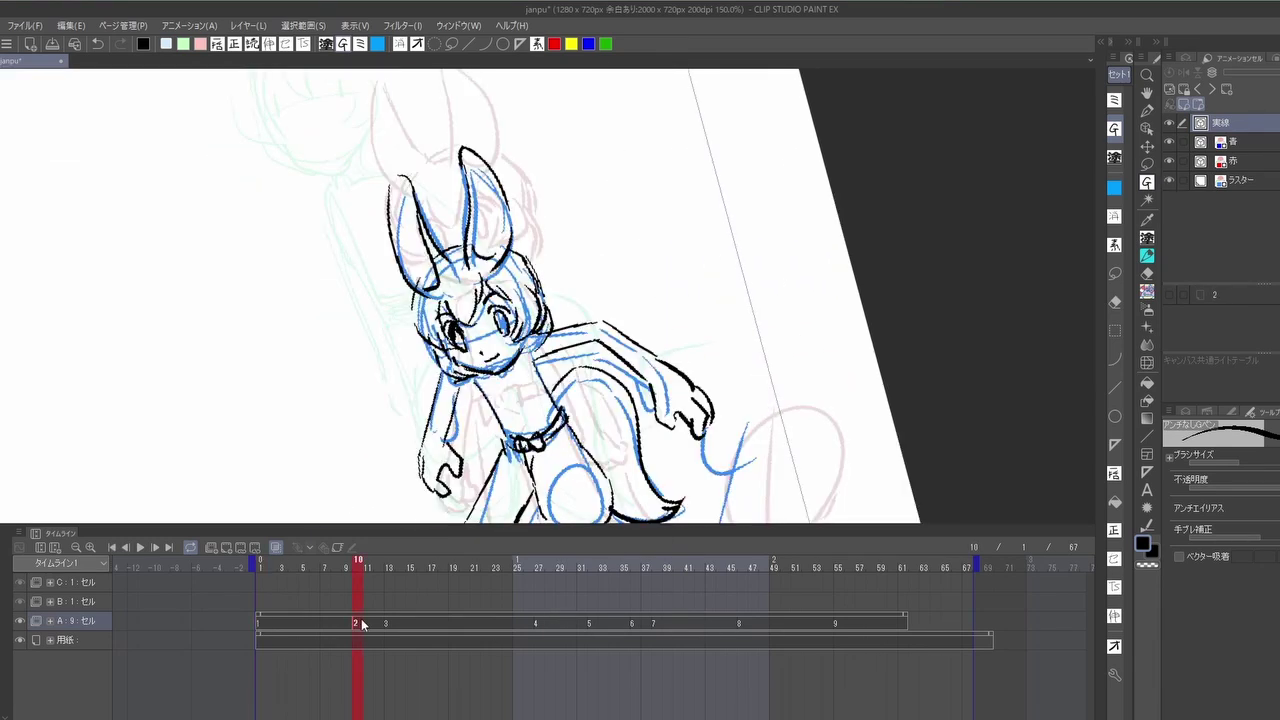
Step: Sketch a leaping pose in blue on cel 3 at frame 13, with swept ears, torso, trailing arm, raised knee and tail
{"action": "mouse_move", "coordinate": [686, 172]}
{"action": "left_mouse_down"}
{"action": "mouse_move", "coordinate": [672, 216]}
{"action": "mouse_move", "coordinate": [664, 208]}
{"action": "left_mouse_up"}
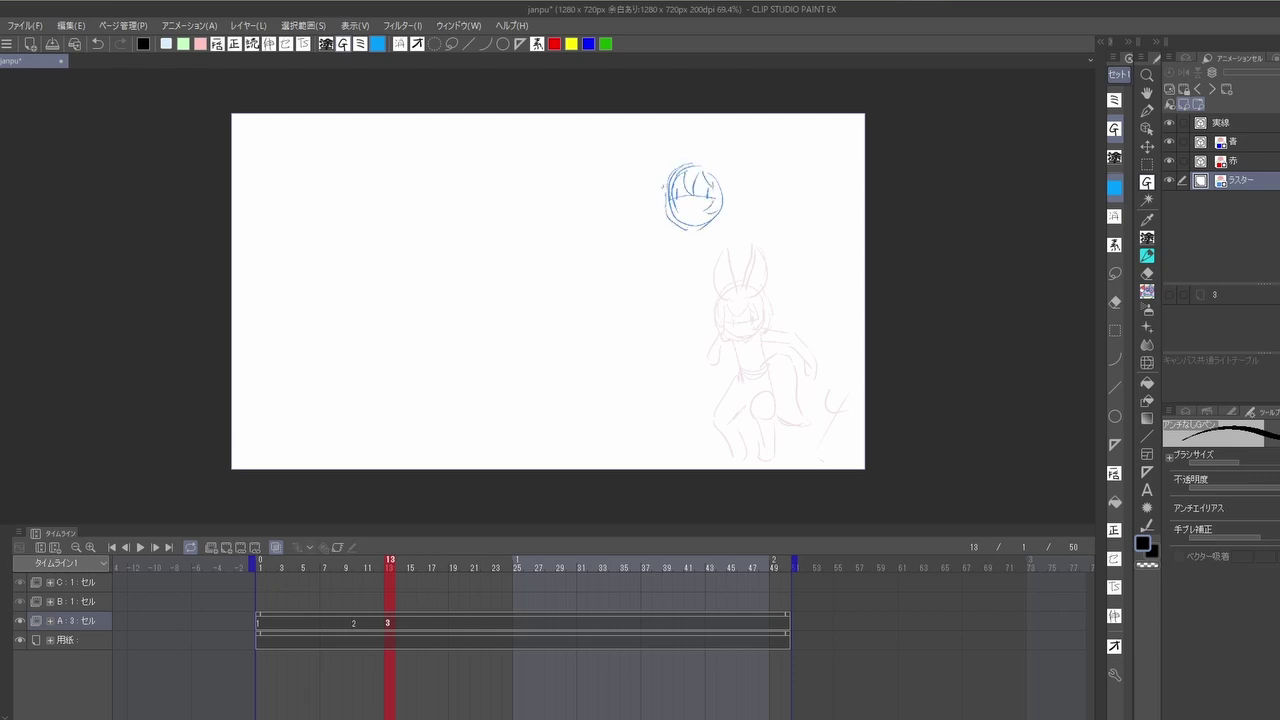
{"action": "mouse_move", "coordinate": [697, 158]}
{"action": "left_mouse_down"}
{"action": "mouse_move", "coordinate": [726, 182]}
{"action": "mouse_move", "coordinate": [714, 162]}
{"action": "left_mouse_up"}
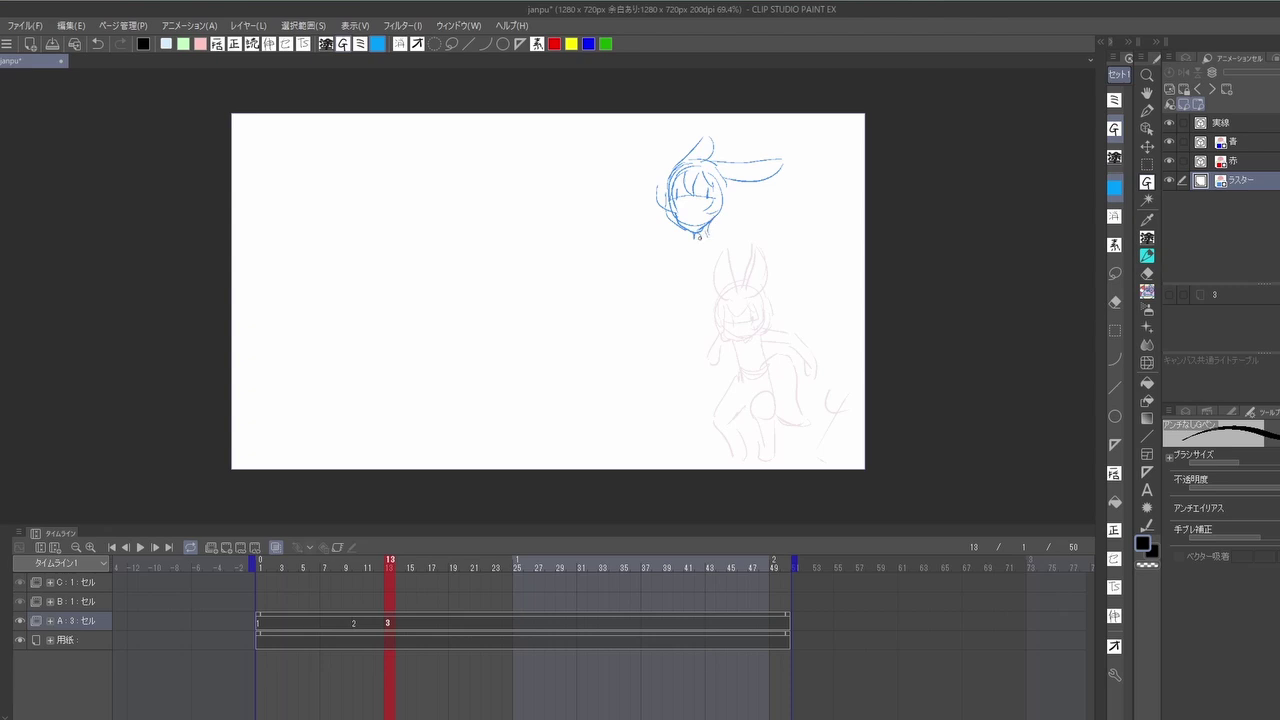
{"action": "left_click_drag", "start_coordinate": [726, 240], "coordinate": [734, 300]}
{"action": "mouse_move", "coordinate": [692, 248]}
{"action": "left_mouse_down"}
{"action": "mouse_move", "coordinate": [700, 298]}
{"action": "mouse_move", "coordinate": [734, 300]}
{"action": "left_mouse_up"}
{"action": "mouse_move", "coordinate": [700, 306]}
{"action": "left_mouse_down"}
{"action": "mouse_move", "coordinate": [724, 312]}
{"action": "mouse_move", "coordinate": [698, 366]}
{"action": "mouse_move", "coordinate": [702, 396]}
{"action": "left_mouse_up"}
{"action": "left_click_drag", "start_coordinate": [736, 290], "coordinate": [768, 362]}
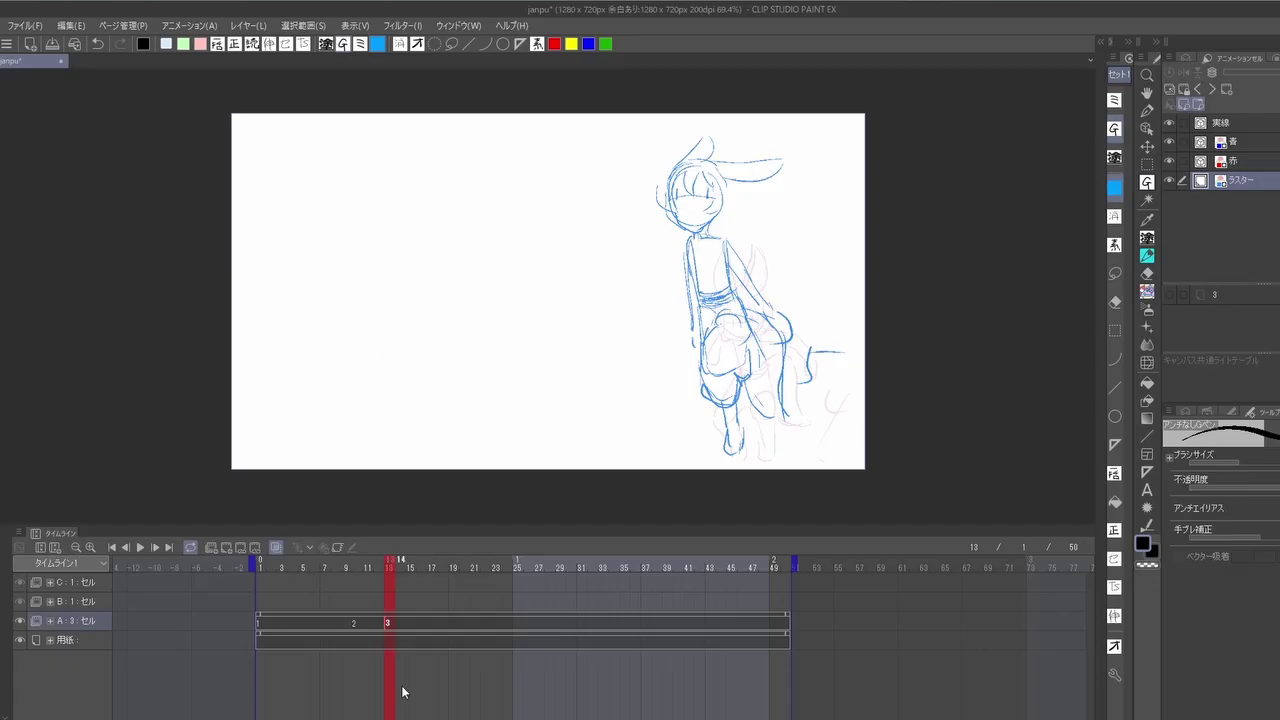
Step: Go to frame 27 on animation folder A's track in the timeline
{"action": "left_click", "coordinate": [401, 566]}
{"action": "left_click", "coordinate": [540, 583]}
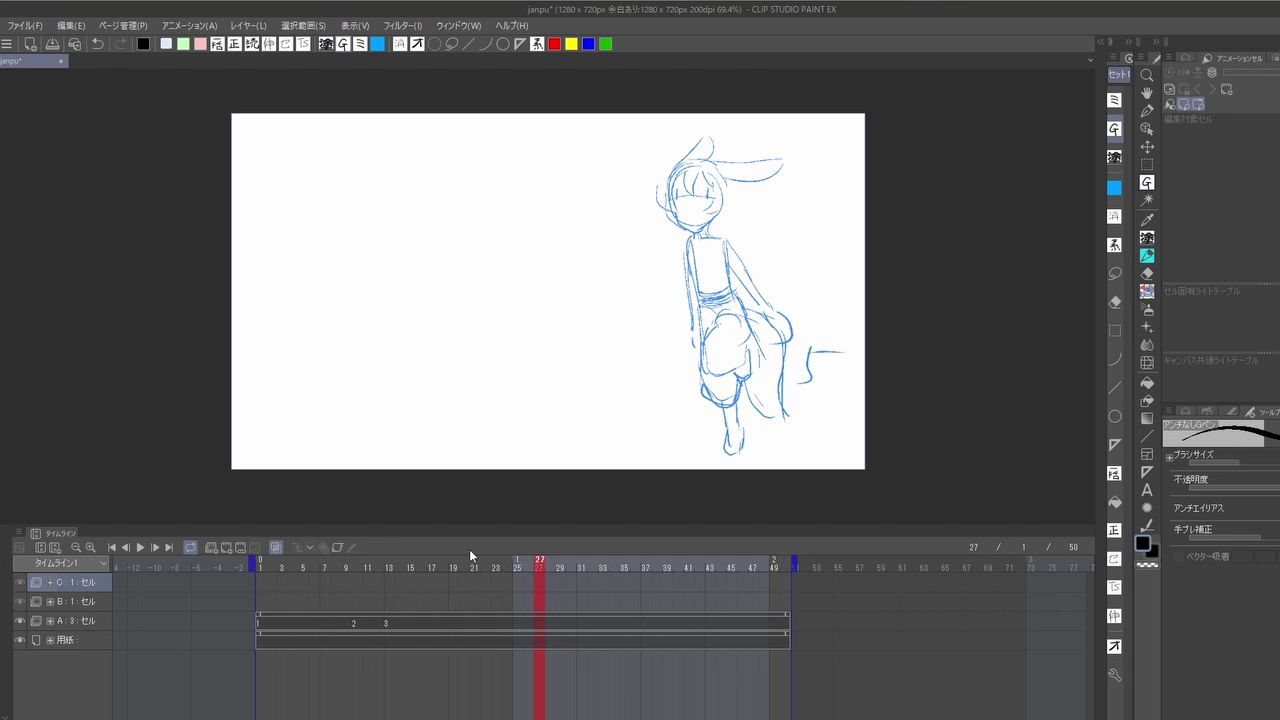
{"action": "left_click", "coordinate": [539, 620]}
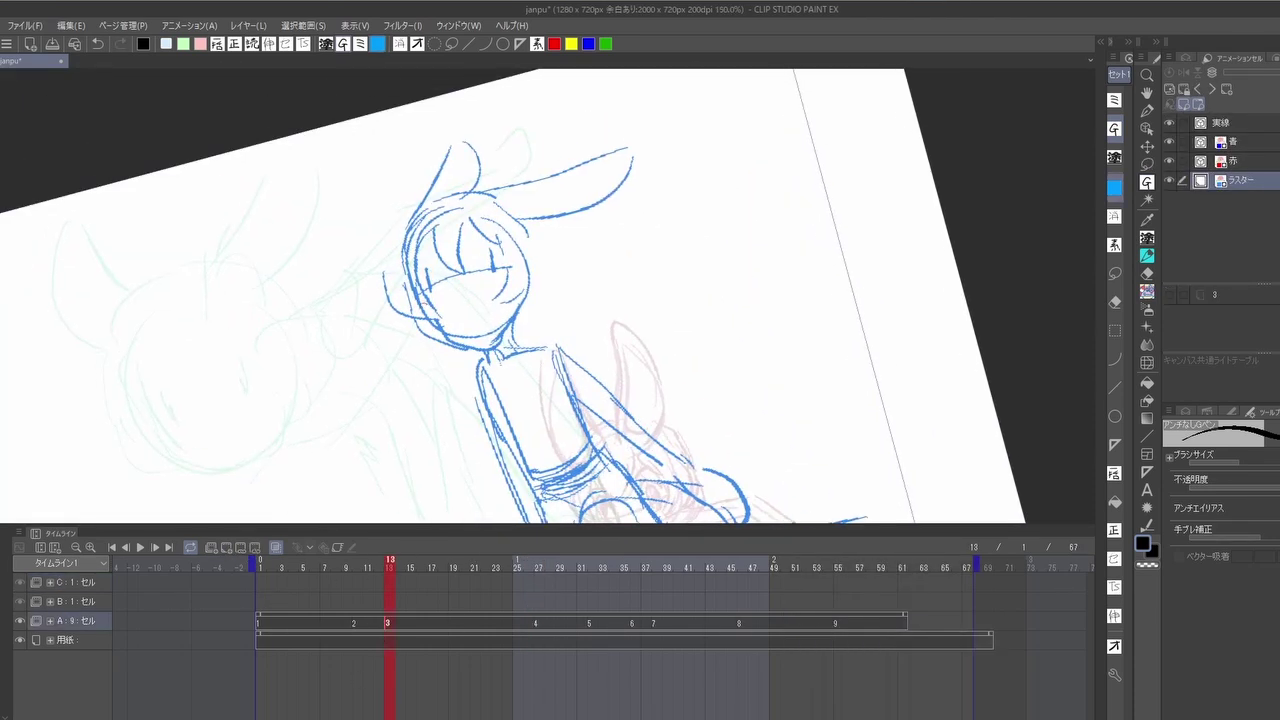
Step: Ink the jawline, bangs and inner side lock of cel 3 in black on the 実線 layer
{"action": "mouse_move", "coordinate": [416, 298]}
{"action": "left_mouse_down"}
{"action": "mouse_move", "coordinate": [462, 340]}
{"action": "mouse_move", "coordinate": [517, 296]}
{"action": "left_mouse_up"}
{"action": "left_click_drag", "start_coordinate": [470, 218], "coordinate": [456, 262]}
{"action": "left_click_drag", "start_coordinate": [432, 226], "coordinate": [442, 268]}
{"action": "left_click_drag", "start_coordinate": [478, 218], "coordinate": [506, 262]}
{"action": "left_click_drag", "start_coordinate": [516, 246], "coordinate": [500, 300]}
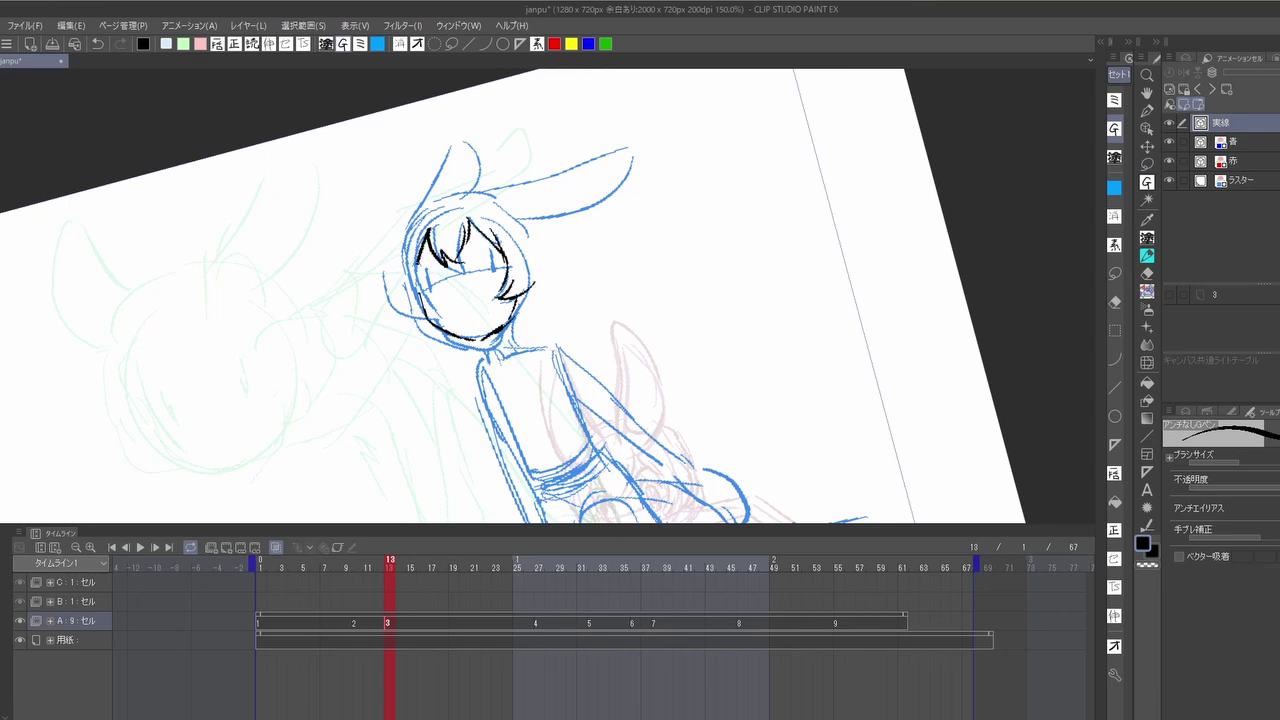
Step: Ink the outer hair contour around cel 3's head
{"action": "left_click_drag", "start_coordinate": [436, 192], "coordinate": [404, 226]}
{"action": "left_click_drag", "start_coordinate": [410, 242], "coordinate": [414, 314]}
{"action": "left_click_drag", "start_coordinate": [484, 186], "coordinate": [498, 196]}
{"action": "left_click_drag", "start_coordinate": [518, 228], "coordinate": [548, 318]}
{"action": "mouse_move", "coordinate": [428, 328]}
{"action": "left_mouse_down"}
{"action": "mouse_move", "coordinate": [478, 356]}
{"action": "mouse_move", "coordinate": [544, 336]}
{"action": "left_mouse_up"}
{"action": "left_click_drag", "start_coordinate": [414, 314], "coordinate": [426, 342]}
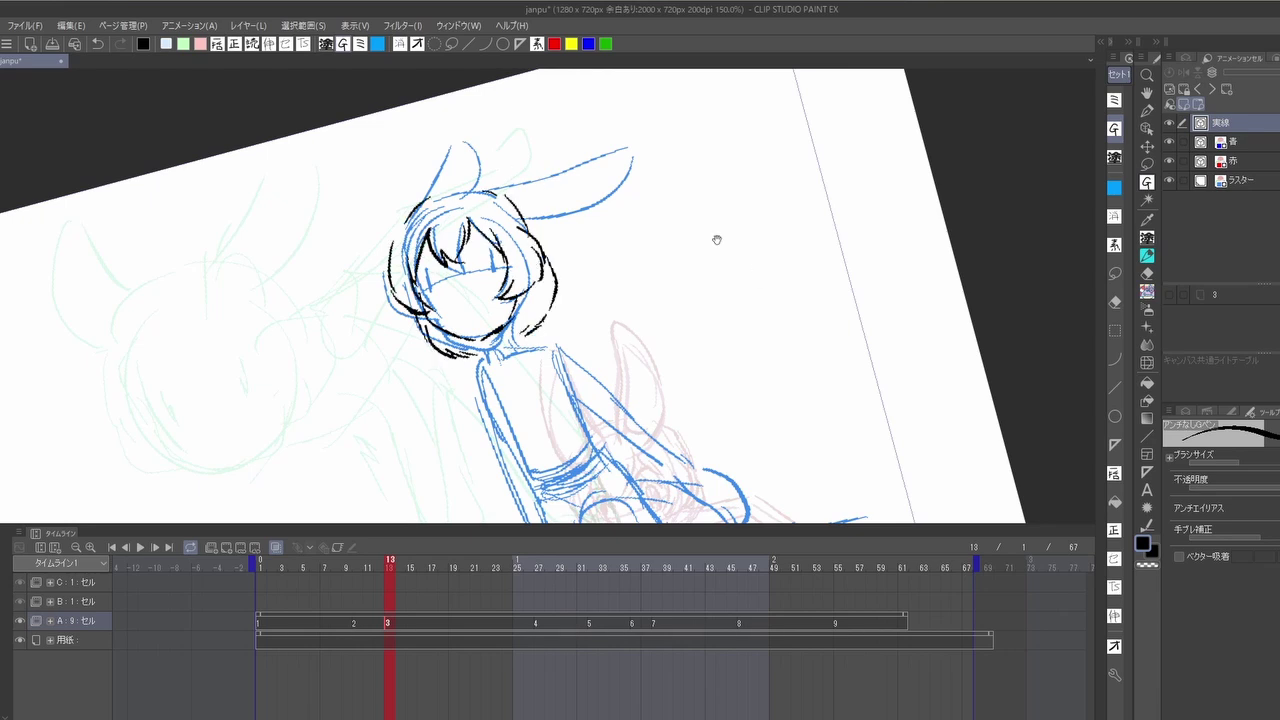
Step: Ink the swept-back ears on cel 3
{"action": "key", "text": "minus"}
{"action": "mouse_move", "coordinate": [458, 268]}
{"action": "left_mouse_down"}
{"action": "mouse_move", "coordinate": [598, 182]}
{"action": "mouse_move", "coordinate": [474, 268]}
{"action": "left_mouse_up"}
{"action": "left_click_drag", "start_coordinate": [402, 292], "coordinate": [434, 212]}
{"action": "key", "text": "asciicircum"}
Step: Ink the eyes, eyebrows, open mouth and neck on cel 3
{"action": "mouse_move", "coordinate": [456, 290]}
{"action": "left_mouse_down"}
{"action": "mouse_move", "coordinate": [476, 288]}
{"action": "mouse_move", "coordinate": [422, 320]}
{"action": "left_mouse_up"}
{"action": "mouse_move", "coordinate": [458, 304]}
{"action": "left_mouse_down"}
{"action": "mouse_move", "coordinate": [486, 310]}
{"action": "mouse_move", "coordinate": [488, 328]}
{"action": "left_mouse_up"}
{"action": "mouse_move", "coordinate": [466, 312]}
{"action": "left_mouse_down"}
{"action": "mouse_move", "coordinate": [480, 338]}
{"action": "mouse_move", "coordinate": [436, 348]}
{"action": "left_mouse_up"}
{"action": "mouse_move", "coordinate": [474, 334]}
{"action": "left_mouse_down"}
{"action": "mouse_move", "coordinate": [482, 342]}
{"action": "mouse_move", "coordinate": [454, 368]}
{"action": "left_mouse_up"}
{"action": "left_click_drag", "start_coordinate": [406, 340], "coordinate": [470, 386]}
{"action": "left_click_drag", "start_coordinate": [502, 364], "coordinate": [506, 390]}
{"action": "left_click_drag", "start_coordinate": [478, 390], "coordinate": [486, 416]}
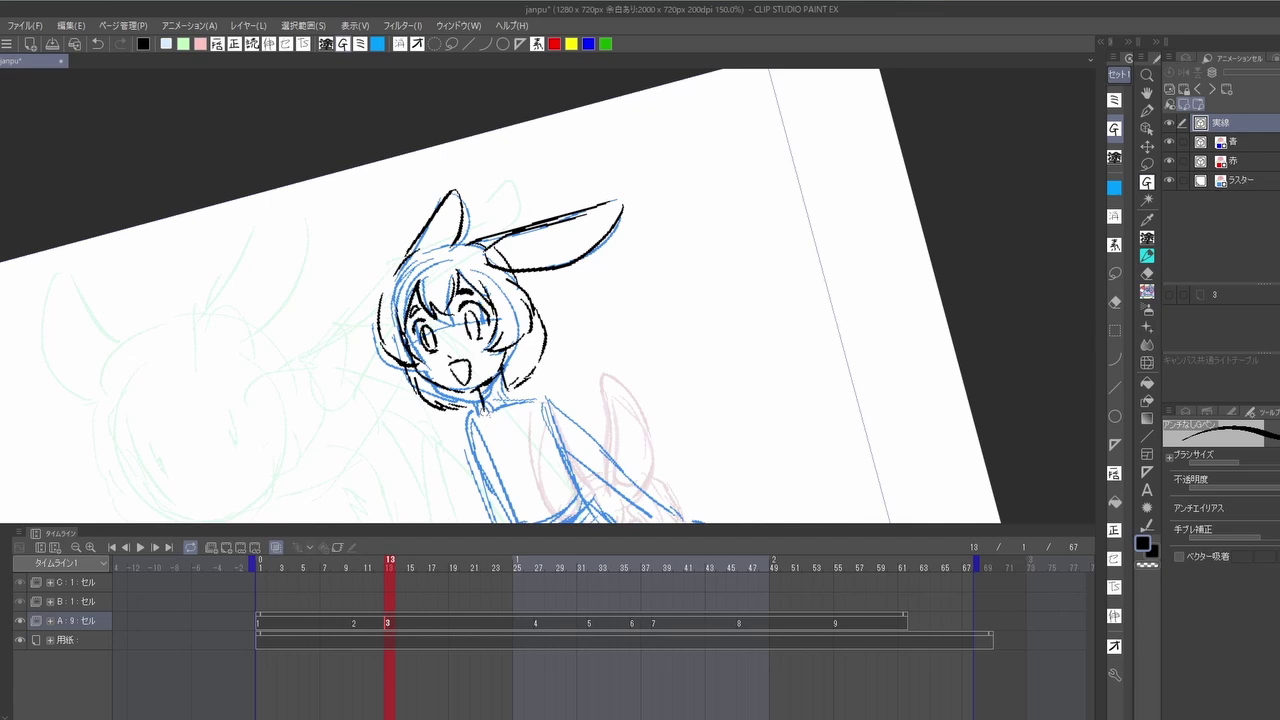
Step: Ink the two sides and the lower edge of the torso on cel 3
{"action": "left_click_drag", "start_coordinate": [651, 400], "coordinate": [563, 251]}
{"action": "left_click_drag", "start_coordinate": [378, 292], "coordinate": [422, 386]}
{"action": "left_click_drag", "start_coordinate": [455, 277], "coordinate": [482, 350]}
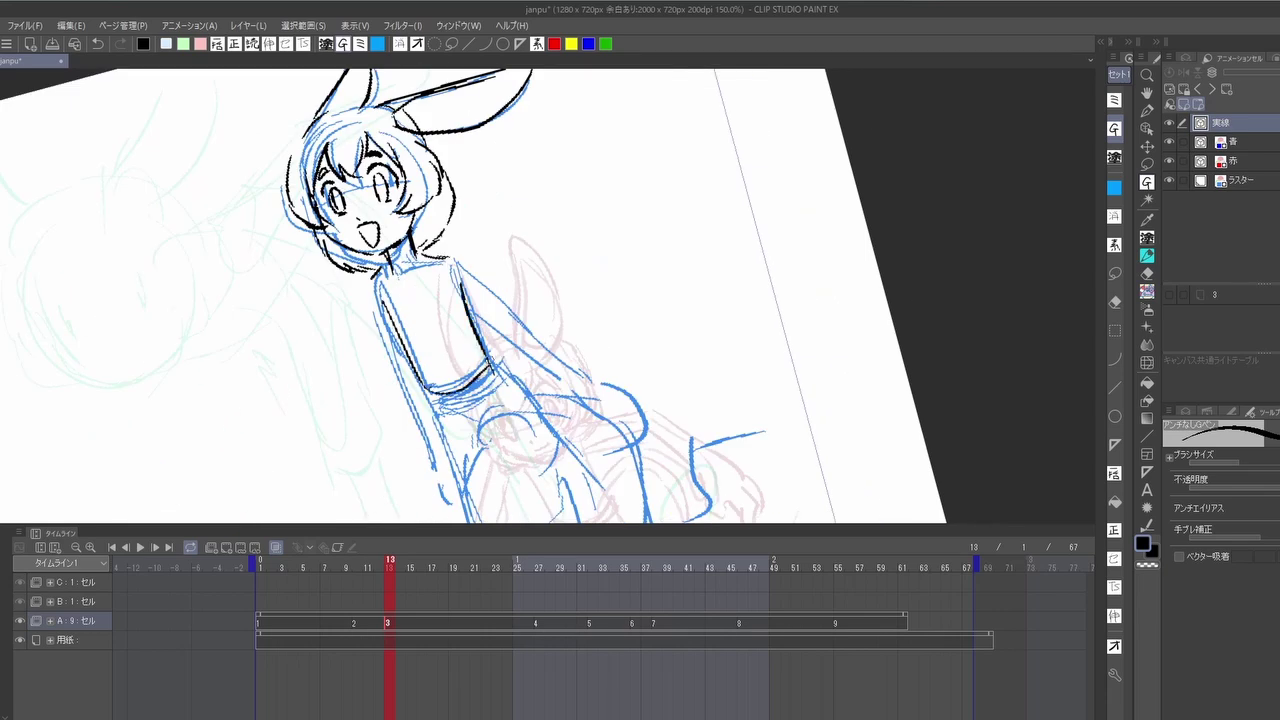
Step: Ink cel 3's belt and the front edge of the raised thigh, undoing two misplaced strokes along the way
{"action": "mouse_move", "coordinate": [422, 390]}
{"action": "left_mouse_down"}
{"action": "mouse_move", "coordinate": [497, 362]}
{"action": "mouse_move", "coordinate": [428, 219]}
{"action": "left_mouse_up"}
{"action": "left_click_drag", "start_coordinate": [390, 285], "coordinate": [472, 400]}
{"action": "left_click_drag", "start_coordinate": [425, 210], "coordinate": [555, 342]}
{"action": "key", "text": "ctrl+z"}
{"action": "key", "text": "ctrl+z"}
{"action": "left_click_drag", "start_coordinate": [386, 276], "coordinate": [408, 336]}
{"action": "left_click_drag", "start_coordinate": [384, 346], "coordinate": [410, 382]}
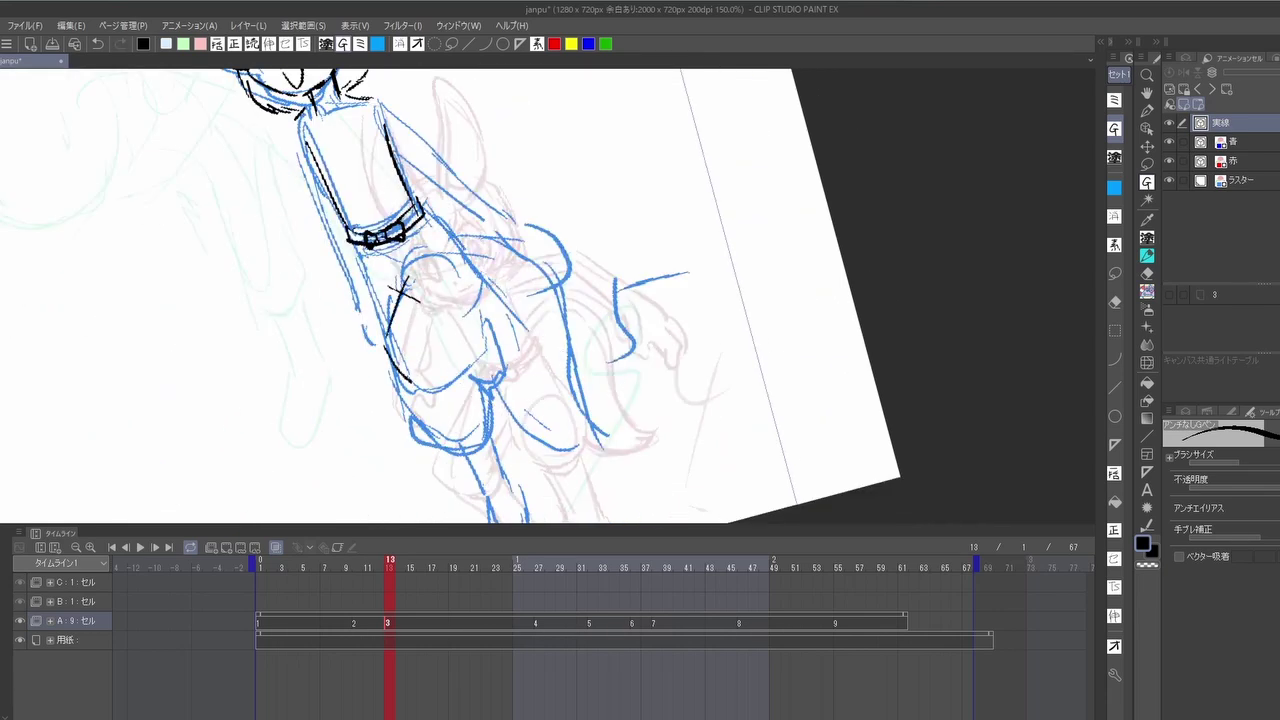
Step: Ink the raised knee, trouser cuffs and standing leg on cel 3
{"action": "left_click_drag", "start_coordinate": [428, 210], "coordinate": [484, 268]}
{"action": "left_click_drag", "start_coordinate": [466, 278], "coordinate": [480, 396]}
{"action": "left_click_drag", "start_coordinate": [472, 314], "coordinate": [512, 400]}
{"action": "left_click_drag", "start_coordinate": [500, 400], "coordinate": [555, 328]}
{"action": "left_click_drag", "start_coordinate": [410, 175], "coordinate": [440, 312]}
{"action": "left_click_drag", "start_coordinate": [452, 332], "coordinate": [510, 382]}
{"action": "left_click_drag", "start_coordinate": [510, 335], "coordinate": [530, 424]}
Step: Ink the trailing arm and its open hand on cel 3
{"action": "mouse_move", "coordinate": [600, 400]}
{"action": "left_mouse_down"}
{"action": "mouse_move", "coordinate": [560, 290]}
{"action": "mouse_move", "coordinate": [520, 382]}
{"action": "left_mouse_up"}
{"action": "left_click_drag", "start_coordinate": [520, 260], "coordinate": [545, 415]}
{"action": "left_click_drag", "start_coordinate": [500, 300], "coordinate": [474, 346]}
{"action": "left_click_drag", "start_coordinate": [402, 118], "coordinate": [462, 196]}
{"action": "left_click_drag", "start_coordinate": [600, 300], "coordinate": [640, 340]}
{"action": "mouse_move", "coordinate": [540, 225]}
{"action": "left_mouse_down"}
{"action": "mouse_move", "coordinate": [530, 350]}
{"action": "mouse_move", "coordinate": [575, 405]}
{"action": "left_mouse_up"}
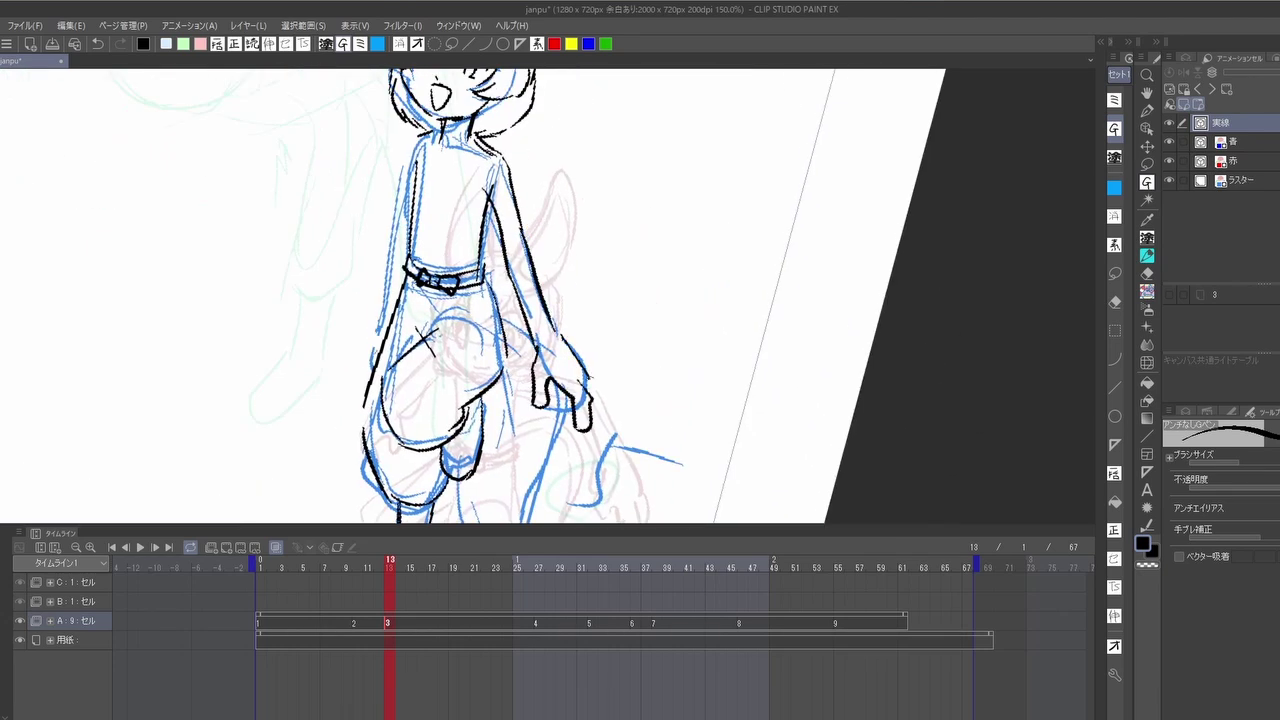
Step: Finish the trailing hand's fingers and ink the other arm hanging alongside the torso on cel 3
{"action": "left_click_drag", "start_coordinate": [590, 340], "coordinate": [570, 430]}
{"action": "left_click", "coordinate": [443, 414]}
{"action": "left_click_drag", "start_coordinate": [771, 476], "coordinate": [807, 441]}
{"action": "left_click_drag", "start_coordinate": [488, 320], "coordinate": [514, 304]}
{"action": "left_click_drag", "start_coordinate": [807, 476], "coordinate": [843, 441]}
{"action": "left_click_drag", "start_coordinate": [466, 298], "coordinate": [468, 344]}
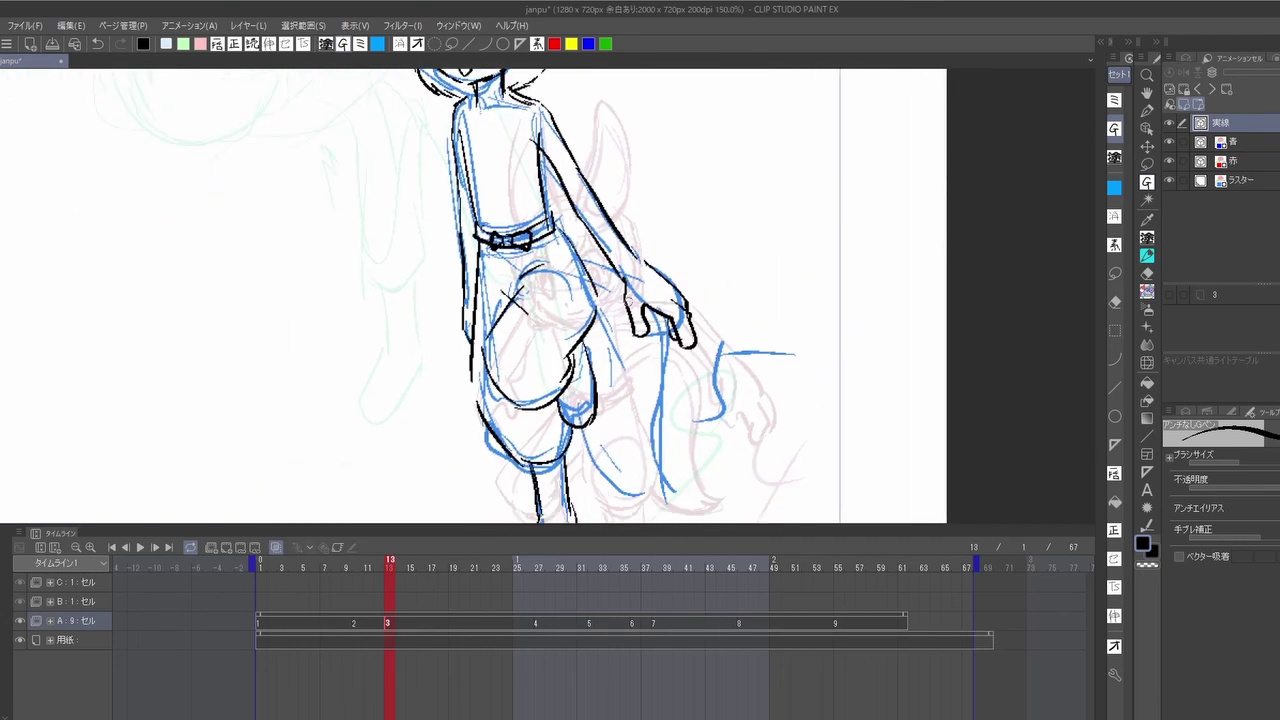
Step: Ink the tail behind the legs on cel 3 and flip between cels 2 and 3 to compare the poses
{"action": "left_click_drag", "start_coordinate": [556, 242], "coordinate": [592, 222]}
{"action": "left_click_drag", "start_coordinate": [638, 336], "coordinate": [640, 344]}
{"action": "left_click_drag", "start_coordinate": [616, 224], "coordinate": [652, 248]}
{"action": "left_click_drag", "start_coordinate": [660, 330], "coordinate": [662, 450]}
{"action": "left_click", "coordinate": [586, 386]}
{"action": "left_click", "coordinate": [749, 404]}
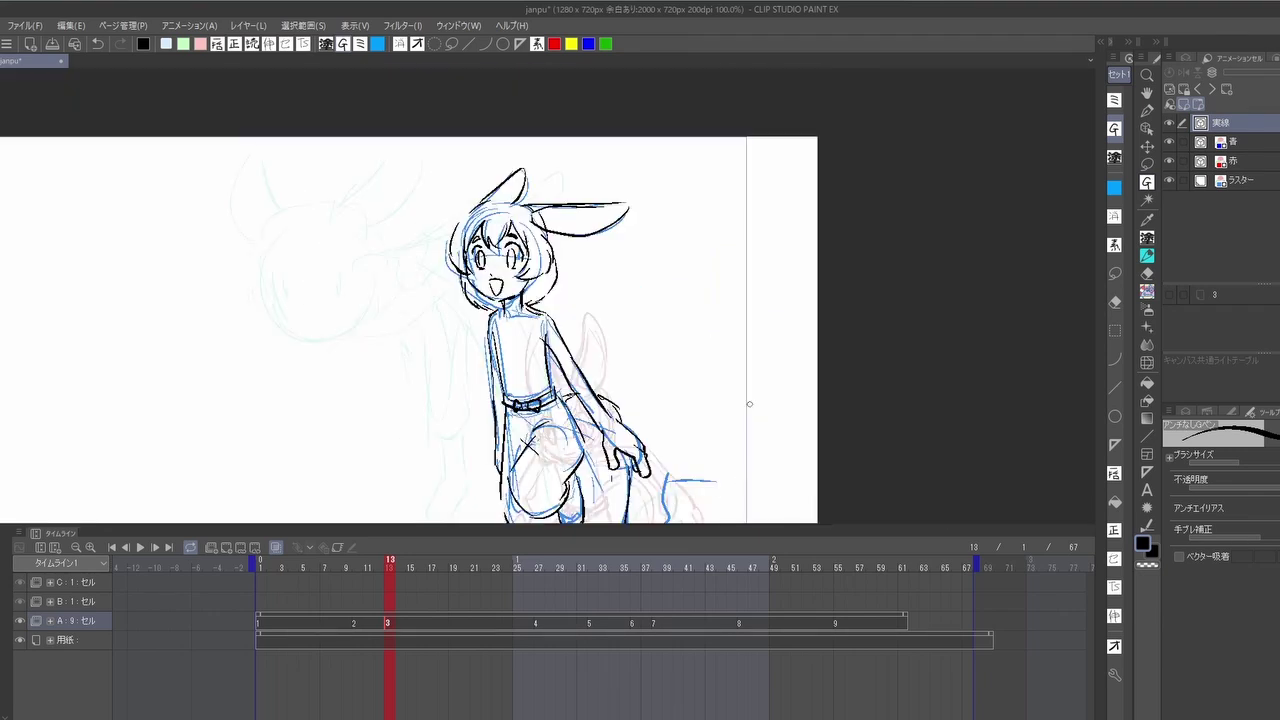
{"action": "key", "text": "ctrl+minus"}
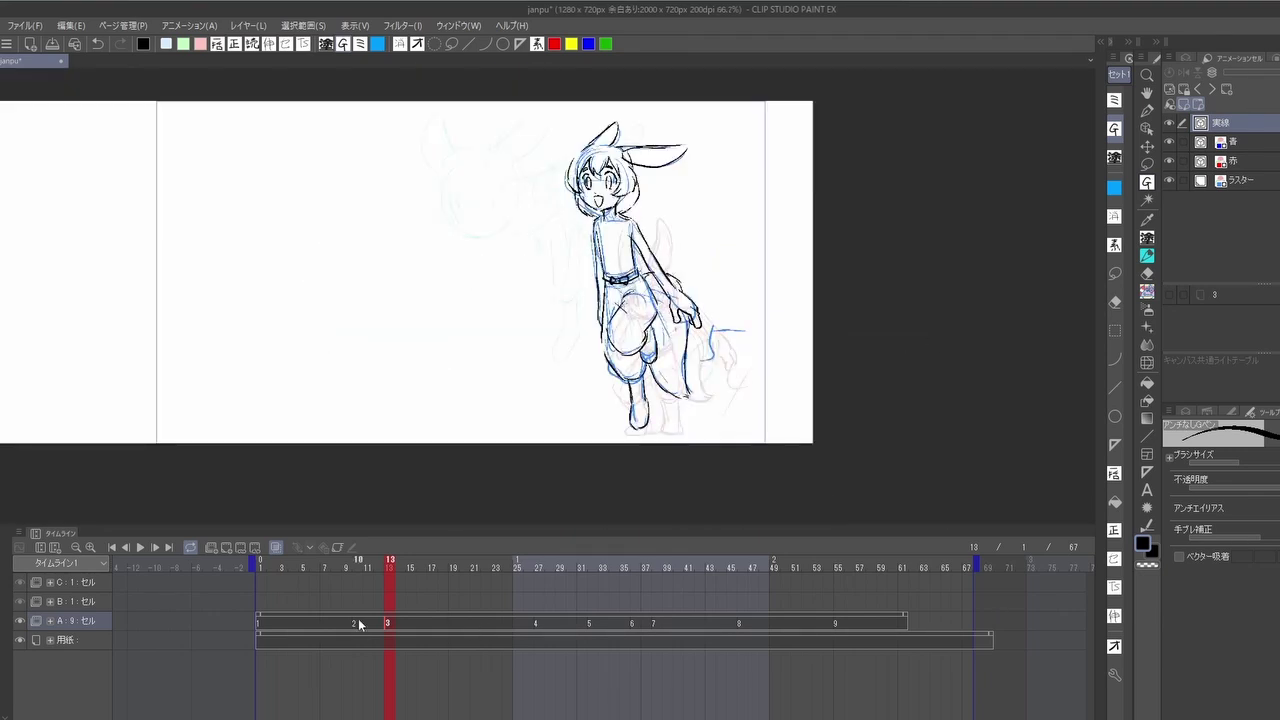
{"action": "left_click", "coordinate": [357, 623]}
{"action": "left_click", "coordinate": [389, 623]}
{"action": "left_click", "coordinate": [357, 623]}
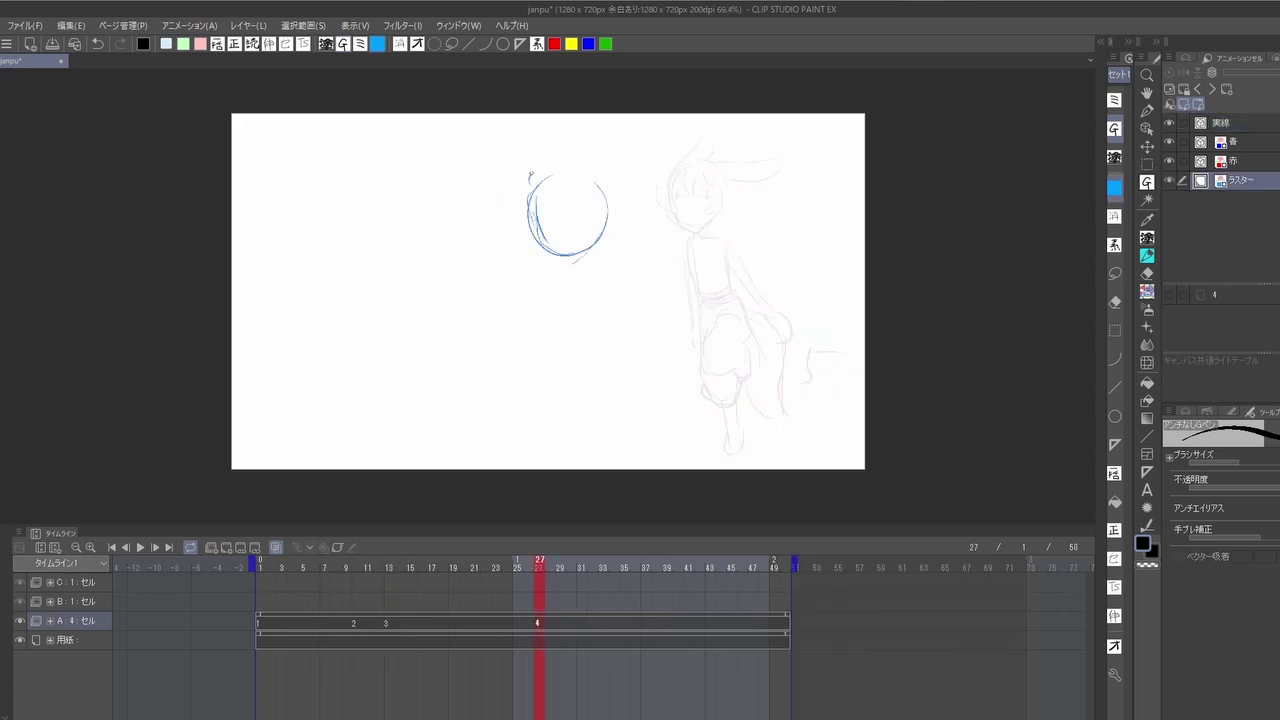
Step: Sketch the head with face marks and the forward-bent torso of the leaping pose on cel 4 in blue
{"action": "mouse_move", "coordinate": [531, 175]}
{"action": "left_mouse_down"}
{"action": "mouse_move", "coordinate": [626, 210]}
{"action": "mouse_move", "coordinate": [600, 235]}
{"action": "mouse_move", "coordinate": [612, 198]}
{"action": "left_mouse_up"}
{"action": "left_click_drag", "start_coordinate": [594, 252], "coordinate": [636, 200]}
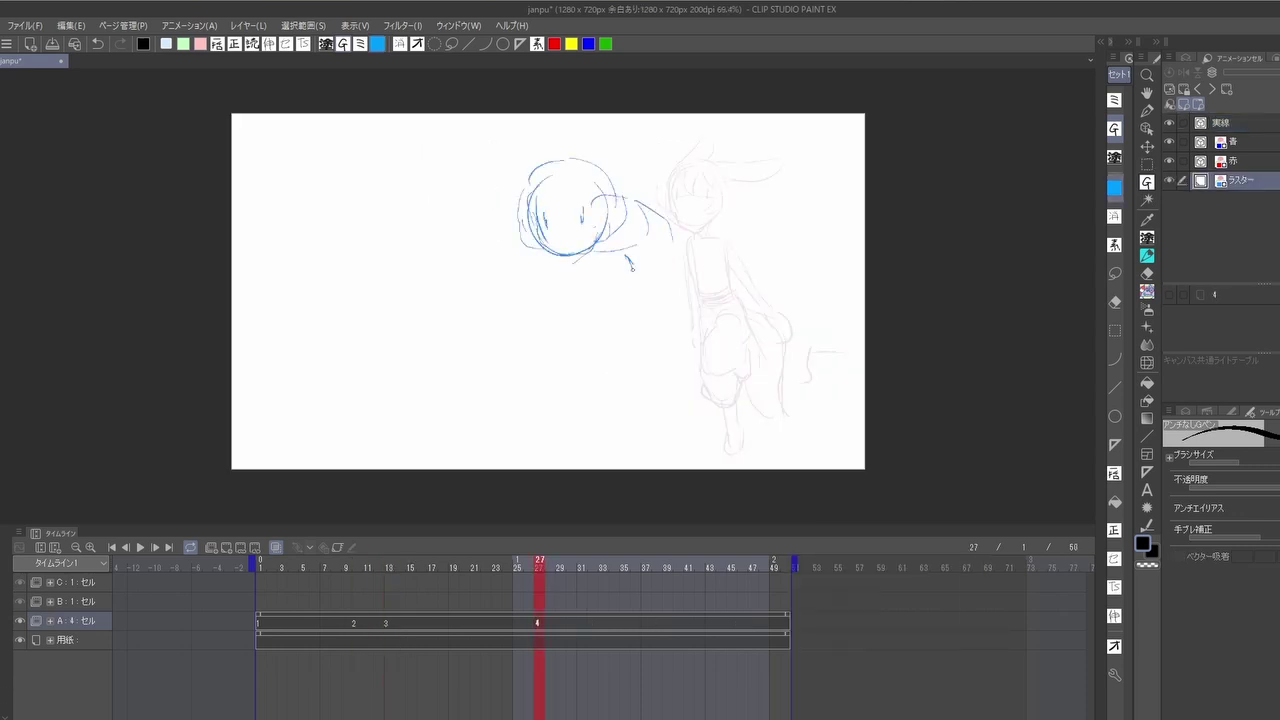
{"action": "left_click_drag", "start_coordinate": [626, 262], "coordinate": [632, 288]}
{"action": "mouse_move", "coordinate": [610, 196]}
{"action": "left_mouse_down"}
{"action": "mouse_move", "coordinate": [684, 182]}
{"action": "mouse_move", "coordinate": [612, 252]}
{"action": "left_mouse_up"}
{"action": "mouse_move", "coordinate": [652, 214]}
{"action": "left_mouse_down"}
{"action": "mouse_move", "coordinate": [698, 186]}
{"action": "mouse_move", "coordinate": [656, 268]}
{"action": "left_mouse_up"}
Step: Sketch the dangling legs with feet and the arm stretched out behind the body on cel 4 in blue
{"action": "left_click_drag", "start_coordinate": [690, 206], "coordinate": [734, 302]}
{"action": "left_click_drag", "start_coordinate": [664, 238], "coordinate": [650, 310]}
{"action": "mouse_move", "coordinate": [670, 242]}
{"action": "left_mouse_down"}
{"action": "mouse_move", "coordinate": [726, 320]}
{"action": "mouse_move", "coordinate": [740, 372]}
{"action": "left_mouse_up"}
{"action": "left_click_drag", "start_coordinate": [642, 266], "coordinate": [645, 326]}
{"action": "left_click_drag", "start_coordinate": [672, 244], "coordinate": [648, 382]}
{"action": "left_click_drag", "start_coordinate": [626, 218], "coordinate": [738, 140]}
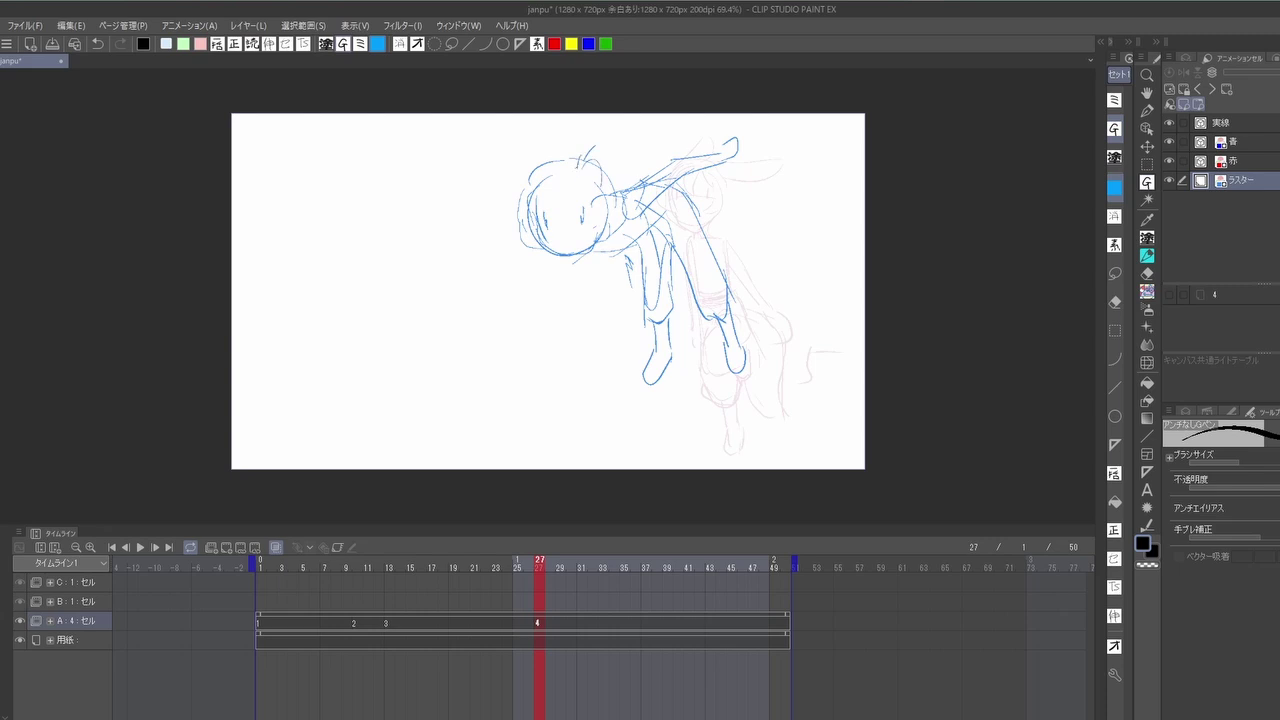
Step: Add the long rabbit ears on top of the head in the cel 4 sketch
{"action": "left_click_drag", "start_coordinate": [578, 184], "coordinate": [594, 150]}
{"action": "left_click_drag", "start_coordinate": [598, 152], "coordinate": [622, 168]}
{"action": "left_click_drag", "start_coordinate": [526, 124], "coordinate": [542, 164]}
{"action": "left_click_drag", "start_coordinate": [522, 124], "coordinate": [526, 186]}
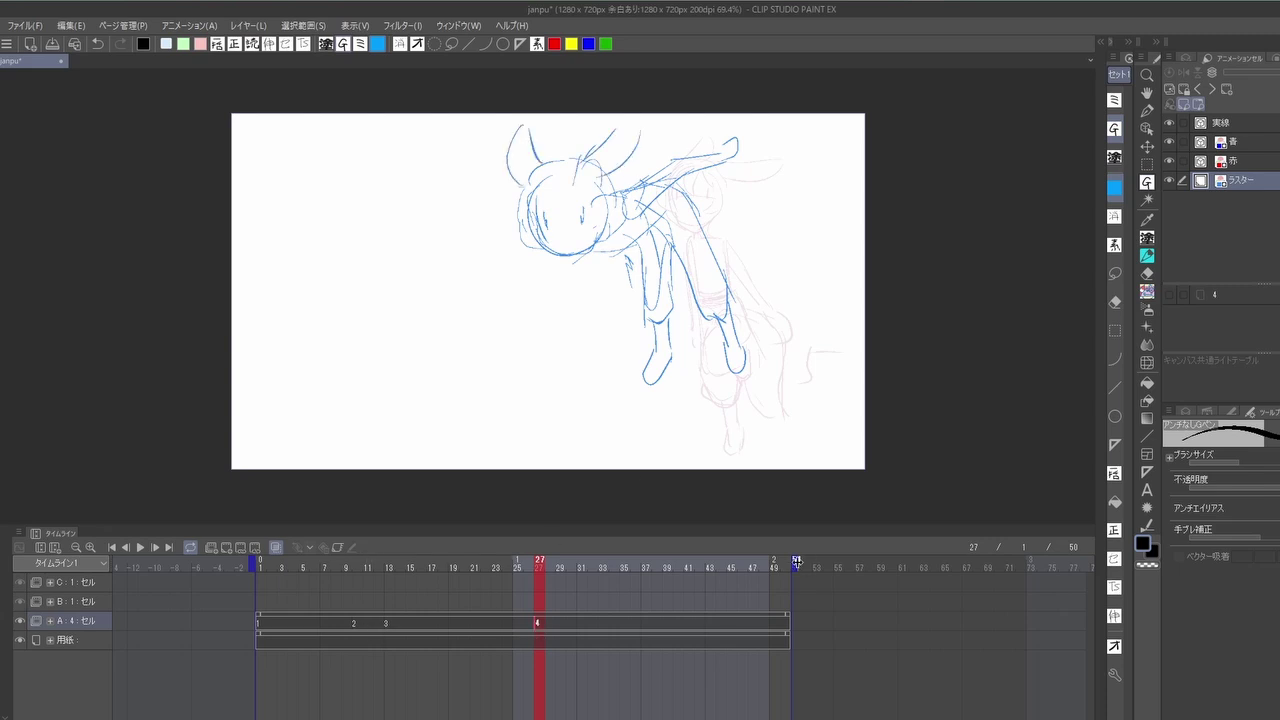
Step: Extend the timeline to 67 frames with longer cel and paper tracks, and move to frame 32
{"action": "left_click", "coordinate": [790, 638]}
{"action": "left_click", "coordinate": [831, 639]}
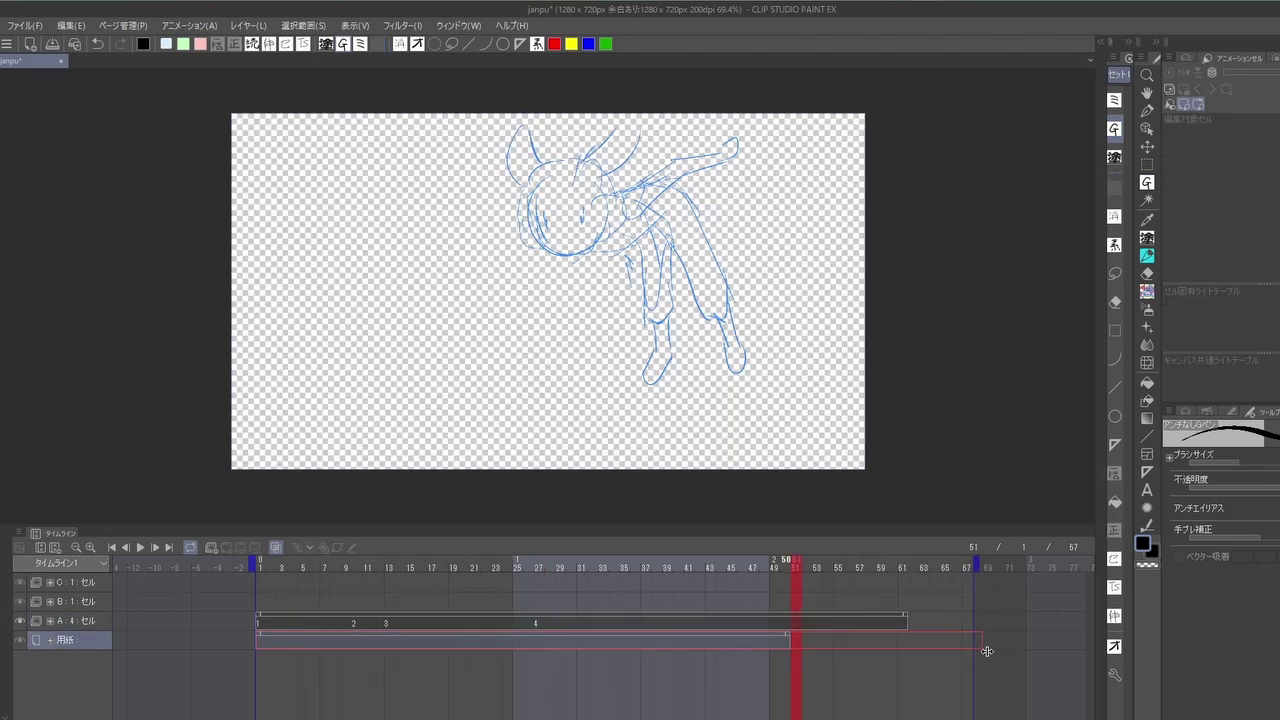
{"action": "left_click", "coordinate": [538, 623]}
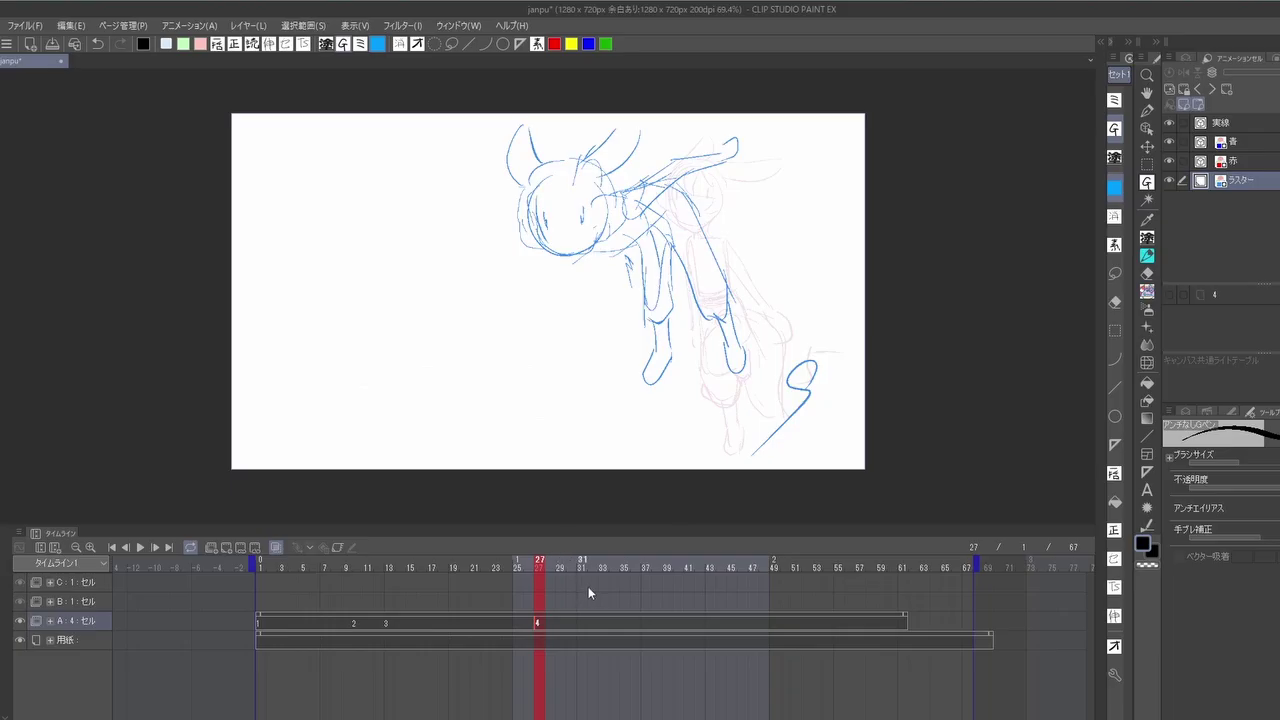
{"action": "left_click", "coordinate": [590, 590]}
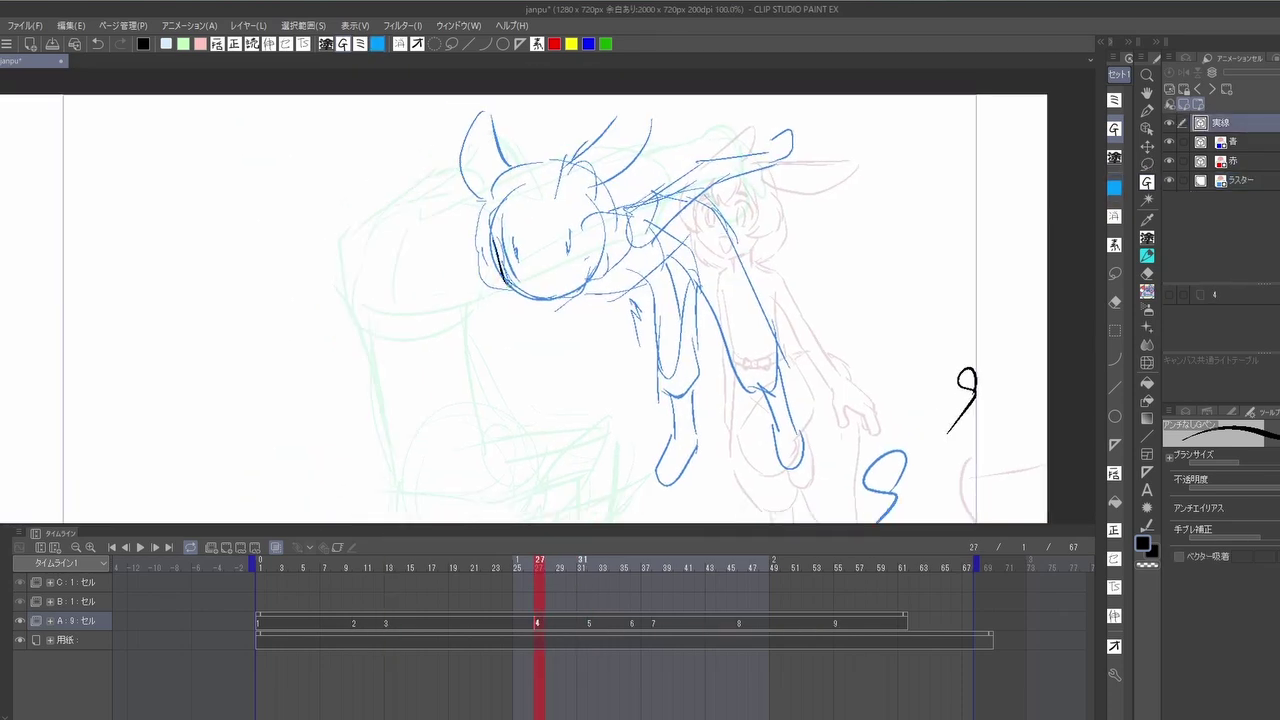
Step: Ink the chin outline, pointed bangs and side locks framing the face on cel 4 in black
{"action": "left_click_drag", "start_coordinate": [497, 280], "coordinate": [590, 286]}
{"action": "left_click_drag", "start_coordinate": [507, 213], "coordinate": [520, 245]}
{"action": "mouse_move", "coordinate": [533, 210]}
{"action": "left_mouse_down"}
{"action": "mouse_move", "coordinate": [545, 236]}
{"action": "mouse_move", "coordinate": [505, 248]}
{"action": "left_mouse_up"}
{"action": "left_click_drag", "start_coordinate": [570, 210], "coordinate": [584, 279]}
{"action": "left_click_drag", "start_coordinate": [604, 209], "coordinate": [614, 275]}
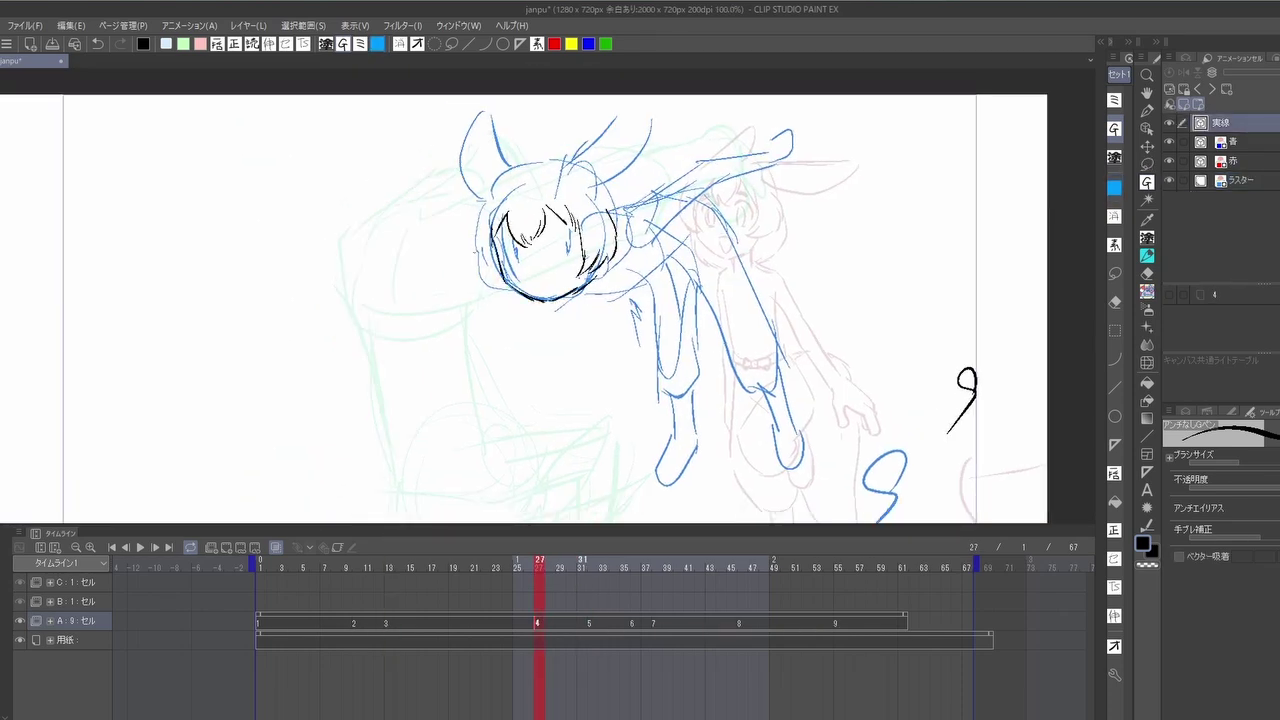
Step: Ink the outer hair on both sides and the rounded top of the head on cel 4
{"action": "left_click_drag", "start_coordinate": [480, 218], "coordinate": [472, 276]}
{"action": "left_click_drag", "start_coordinate": [498, 237], "coordinate": [506, 284]}
{"action": "left_click_drag", "start_coordinate": [480, 198], "coordinate": [520, 162]}
{"action": "left_click_drag", "start_coordinate": [572, 160], "coordinate": [618, 206]}
{"action": "key", "text": "minus"}
{"action": "left_click_drag", "start_coordinate": [534, 152], "coordinate": [590, 180]}
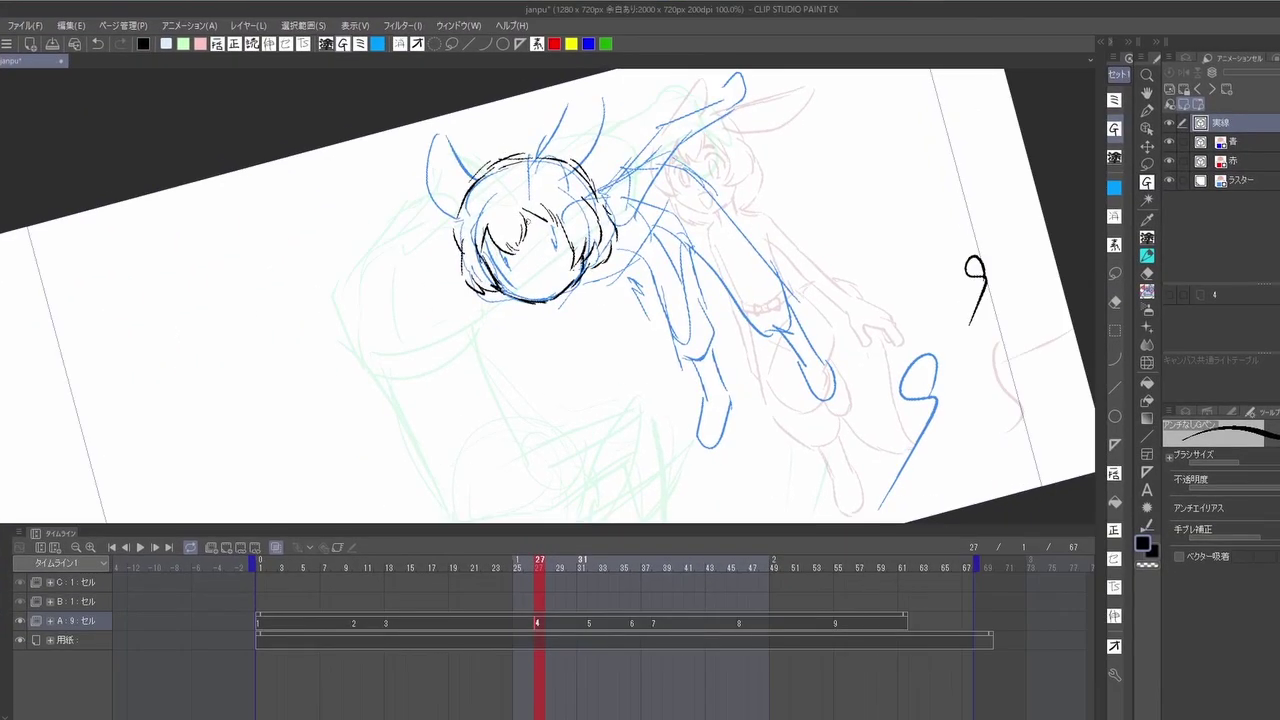
Step: Ink the eyes and brows and rework the chin line on cel 4
{"action": "mouse_move", "coordinate": [526, 220]}
{"action": "left_mouse_down"}
{"action": "mouse_move", "coordinate": [556, 258]}
{"action": "mouse_move", "coordinate": [502, 268]}
{"action": "left_mouse_up"}
{"action": "scroll", "coordinate": [663, 437], "scroll_direction": "down", "scroll_amount": 2}
{"action": "scroll", "coordinate": [622, 423], "scroll_direction": "up", "scroll_amount": 3}
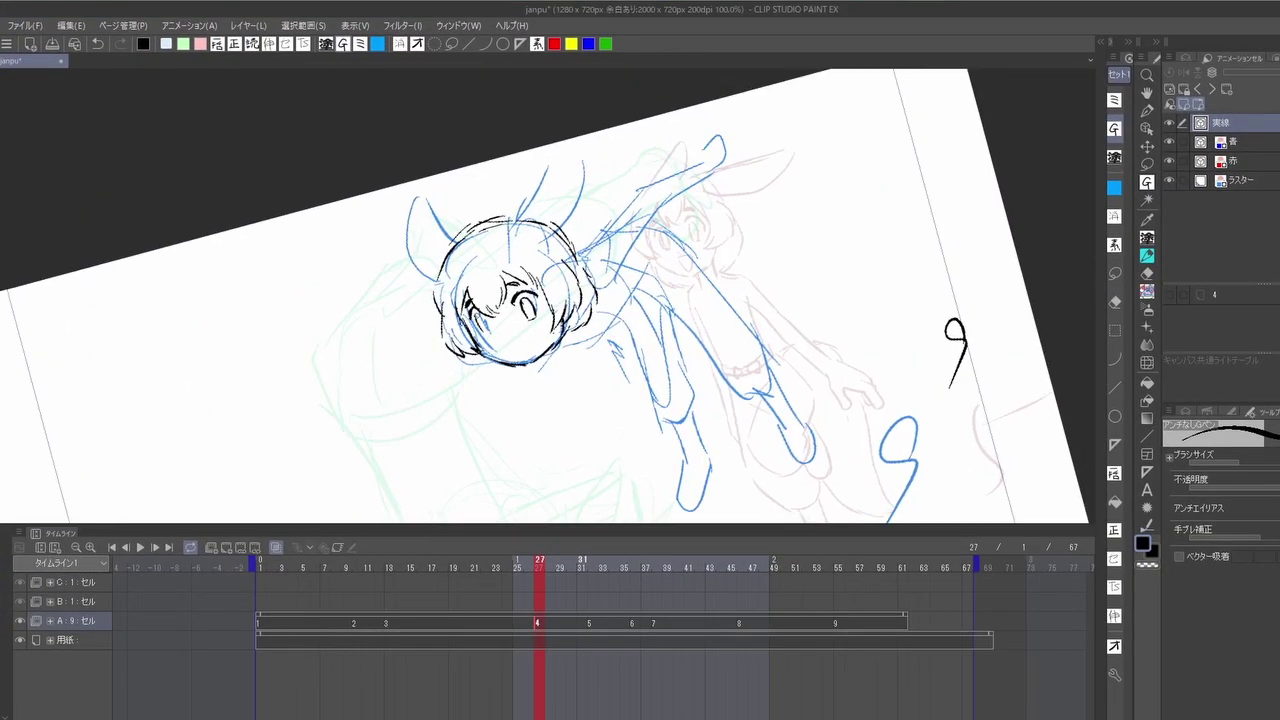
{"action": "left_click_drag", "start_coordinate": [482, 352], "coordinate": [532, 362]}
{"action": "scroll", "coordinate": [545, 296], "scroll_direction": "up", "scroll_amount": 2}
Step: Ink both long rabbit ears with their inner lines on cel 4
{"action": "mouse_move", "coordinate": [462, 220]}
{"action": "left_mouse_down"}
{"action": "mouse_move", "coordinate": [486, 238]}
{"action": "mouse_move", "coordinate": [480, 306]}
{"action": "left_mouse_up"}
{"action": "left_click_drag", "start_coordinate": [558, 224], "coordinate": [566, 246]}
{"action": "left_click_drag", "start_coordinate": [418, 266], "coordinate": [392, 360]}
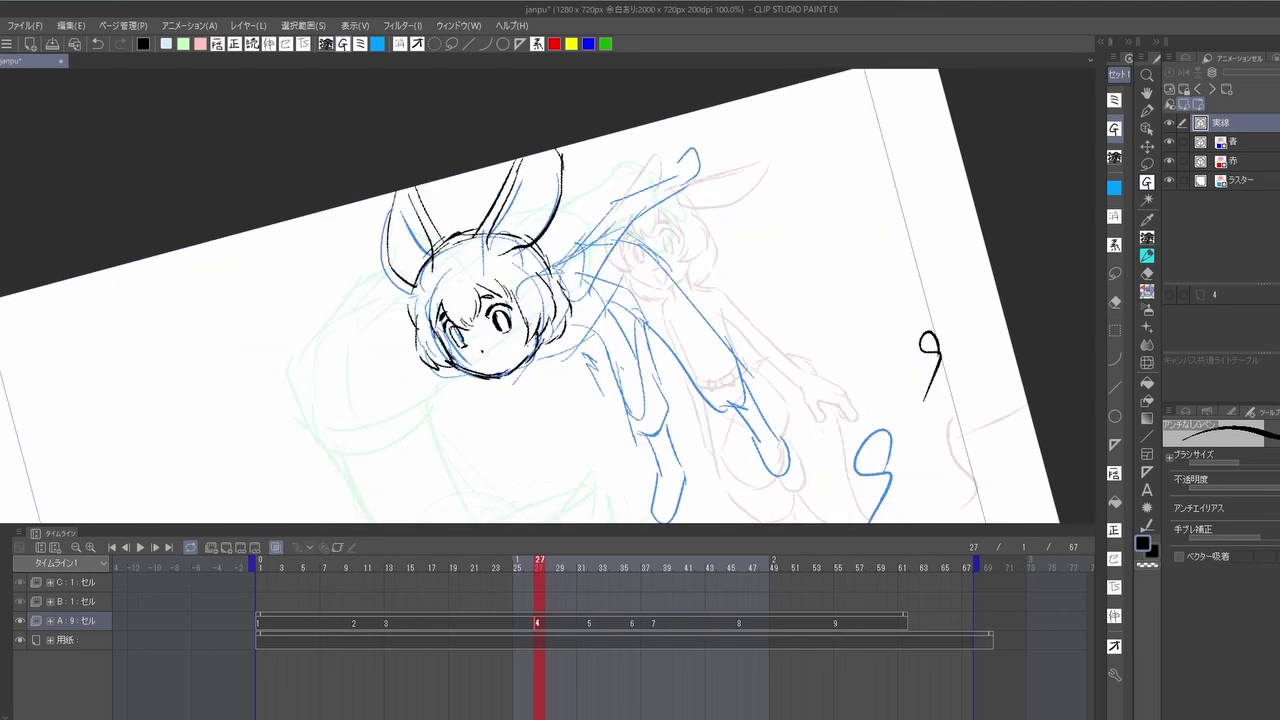
{"action": "key", "text": "m"}
{"action": "mouse_move", "coordinate": [168, 405]}
{"action": "left_mouse_down"}
{"action": "mouse_move", "coordinate": [281, 488]}
{"action": "mouse_move", "coordinate": [188, 515]}
{"action": "left_mouse_up"}
{"action": "key", "text": "ctrl+d"}
{"action": "key", "text": "p"}
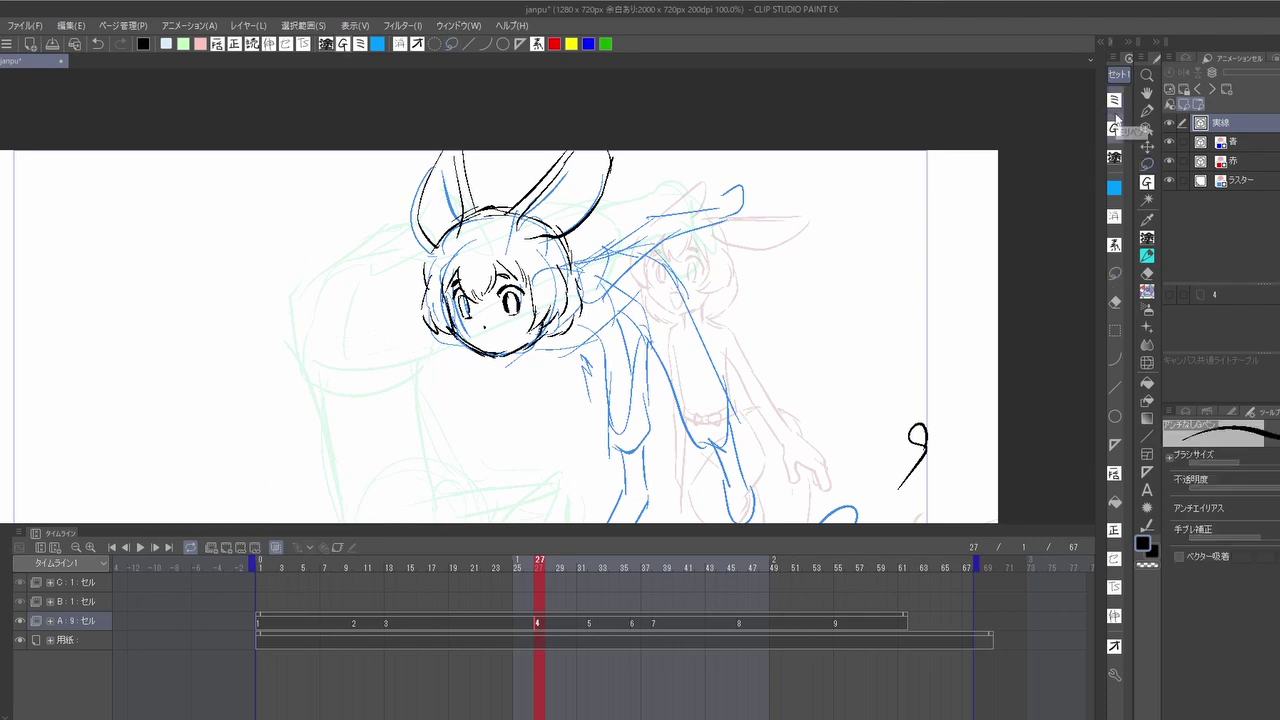
Step: Ink the outstretched arm with its hand, the torso and the first trouser lines on cel 4
{"action": "mouse_move", "coordinate": [596, 296]}
{"action": "left_mouse_down"}
{"action": "mouse_move", "coordinate": [735, 205]}
{"action": "mouse_move", "coordinate": [776, 200]}
{"action": "left_mouse_up"}
{"action": "mouse_move", "coordinate": [600, 322]}
{"action": "left_mouse_down"}
{"action": "mouse_move", "coordinate": [700, 268]}
{"action": "mouse_move", "coordinate": [790, 368]}
{"action": "left_mouse_up"}
{"action": "key", "text": "super+Down"}
{"action": "key", "text": "super+Up"}
{"action": "left_click_drag", "start_coordinate": [642, 320], "coordinate": [690, 424]}
{"action": "left_click_drag", "start_coordinate": [670, 288], "coordinate": [686, 296]}
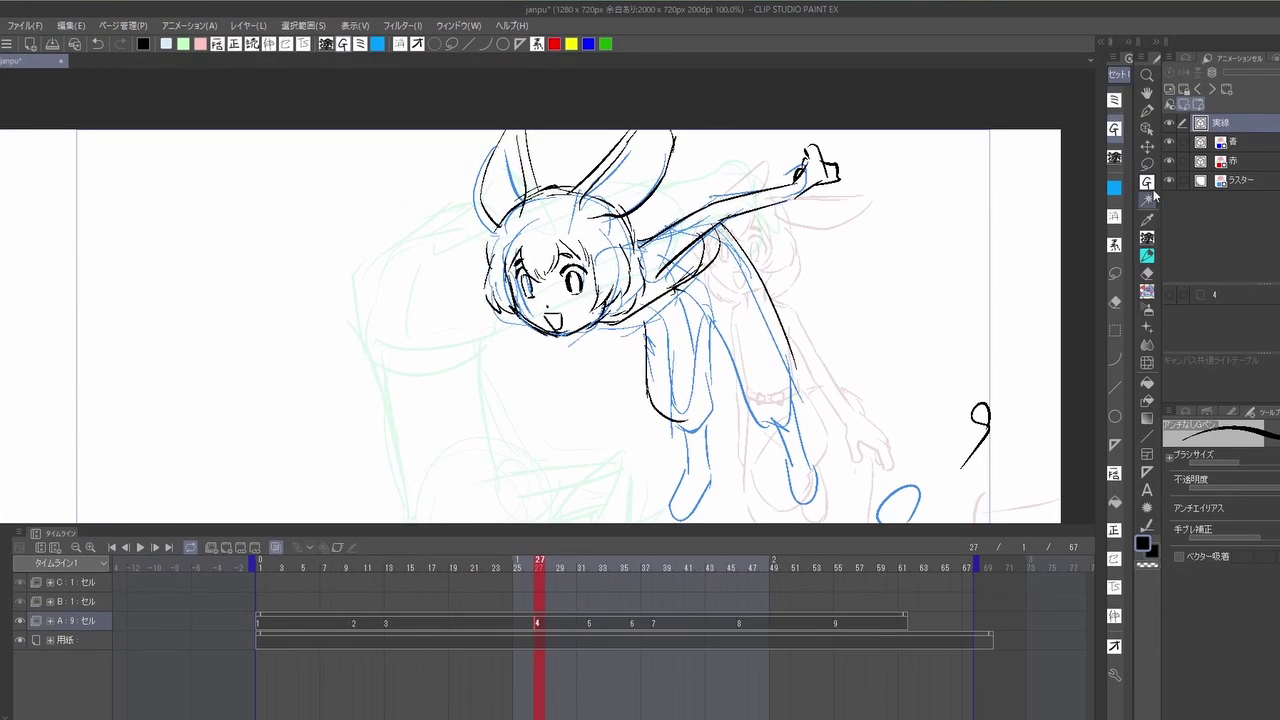
Step: Ink the baggy trouser legs, cuffs, lower legs and shoes on cel 4
{"action": "mouse_move", "coordinate": [544, 308]}
{"action": "left_mouse_down"}
{"action": "mouse_move", "coordinate": [566, 330]}
{"action": "mouse_move", "coordinate": [490, 218]}
{"action": "left_mouse_up"}
{"action": "left_click_drag", "start_coordinate": [620, 280], "coordinate": [694, 336]}
{"action": "left_click_drag", "start_coordinate": [672, 302], "coordinate": [706, 380]}
{"action": "left_click_drag", "start_coordinate": [666, 340], "coordinate": [684, 414]}
{"action": "left_click_drag", "start_coordinate": [680, 348], "coordinate": [714, 426]}
{"action": "left_click_drag", "start_coordinate": [612, 292], "coordinate": [576, 378]}
{"action": "left_click_drag", "start_coordinate": [500, 300], "coordinate": [550, 240]}
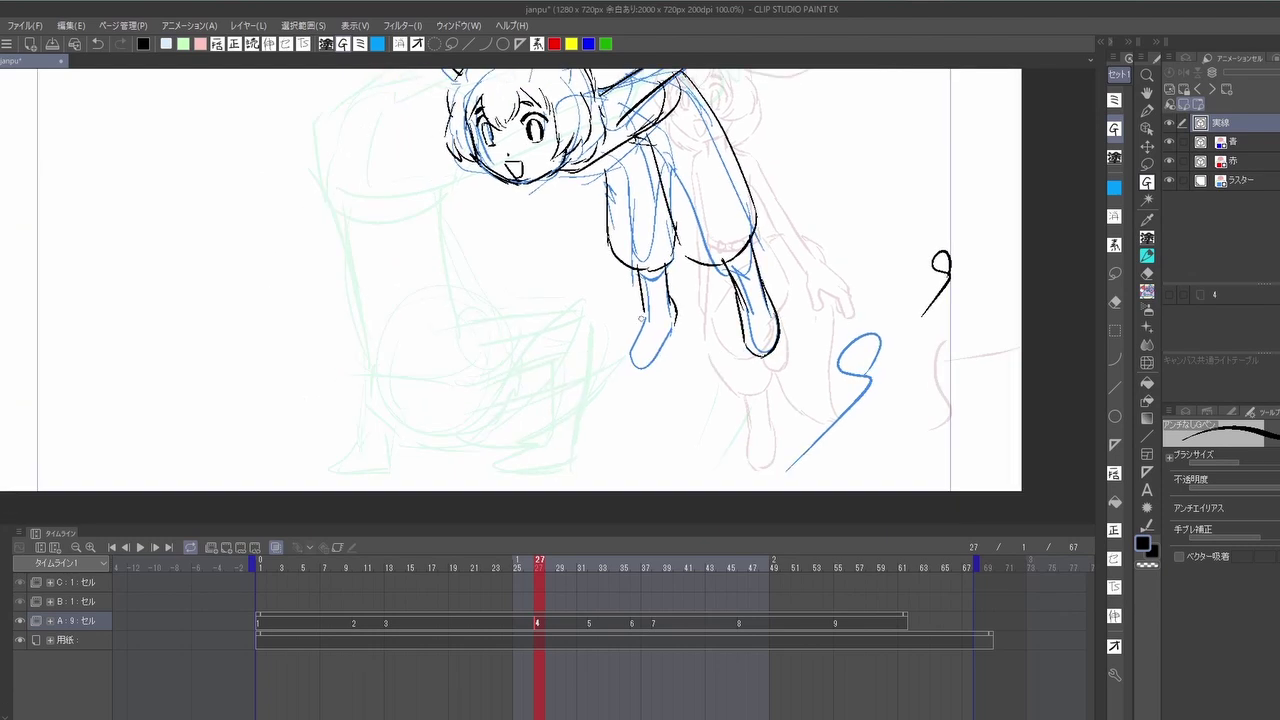
{"action": "left_click_drag", "start_coordinate": [672, 322], "coordinate": [628, 360]}
Step: Ink the large curved tail behind the outstretched arm on cel 4, redoing its upper curve
{"action": "mouse_move", "coordinate": [550, 240]}
{"action": "left_mouse_down"}
{"action": "mouse_move", "coordinate": [535, 312]}
{"action": "mouse_move", "coordinate": [400, 485]}
{"action": "mouse_move", "coordinate": [470, 318]}
{"action": "left_mouse_up"}
{"action": "left_click_drag", "start_coordinate": [588, 246], "coordinate": [644, 316]}
{"action": "left_click_drag", "start_coordinate": [520, 354], "coordinate": [664, 316]}
{"action": "left_click_drag", "start_coordinate": [600, 400], "coordinate": [664, 390]}
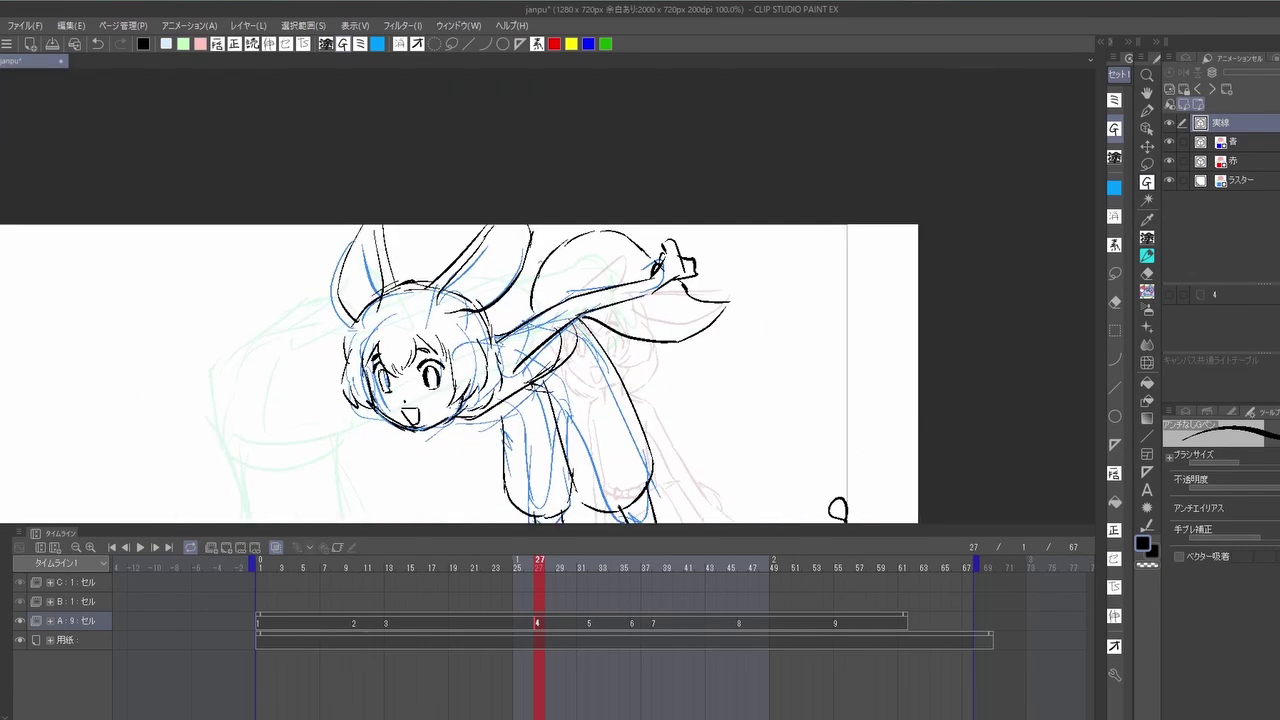
{"action": "left_click_drag", "start_coordinate": [600, 226], "coordinate": [530, 314]}
{"action": "key", "text": "ctrl+z"}
{"action": "left_click_drag", "start_coordinate": [540, 254], "coordinate": [584, 228]}
{"action": "key", "text": "ctrl+minus"}
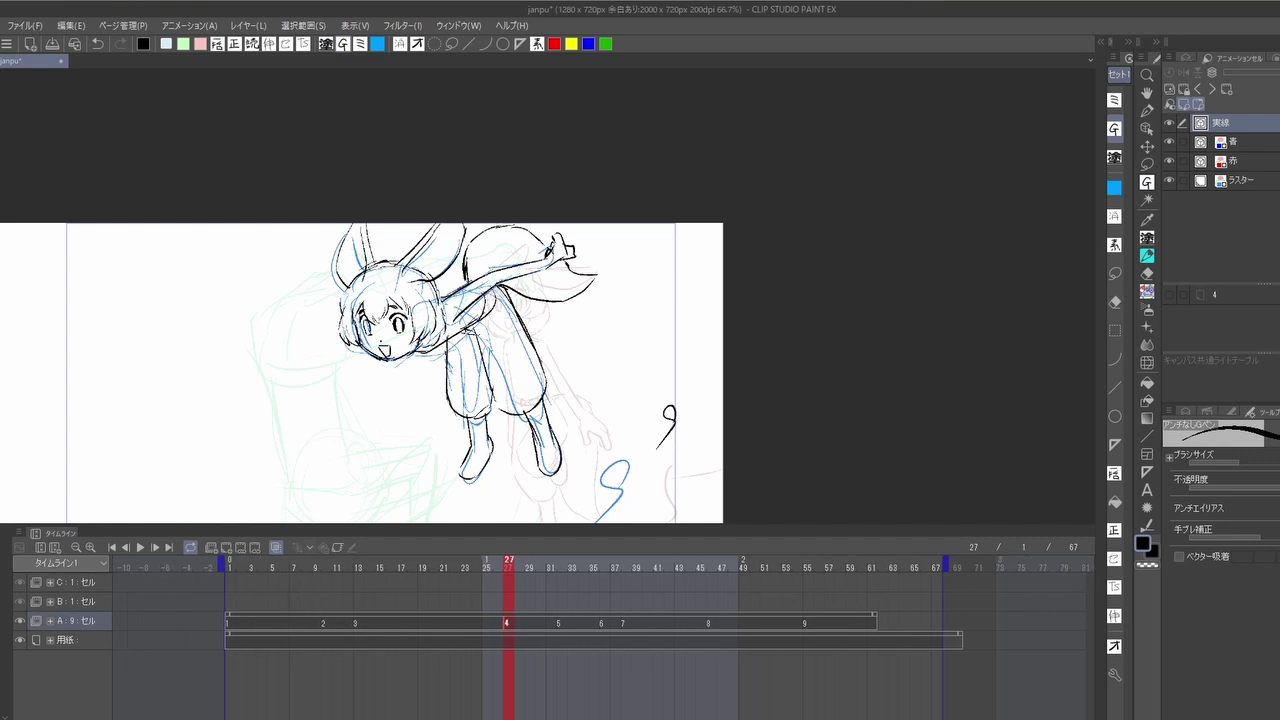
Step: Sketch the upside-down head and the two supporting arms of the handstand pose on cel 5 in blue
{"action": "key", "text": "ctrl+0"}
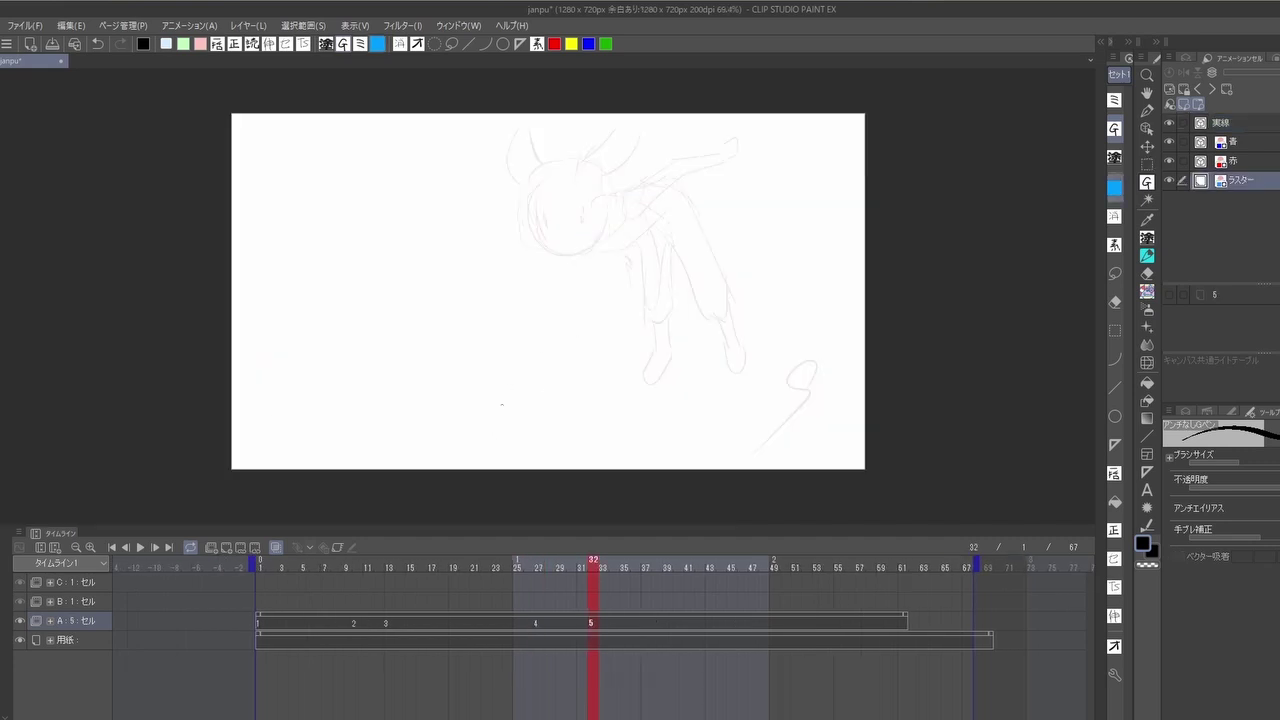
{"action": "mouse_move", "coordinate": [535, 348]}
{"action": "left_mouse_down"}
{"action": "mouse_move", "coordinate": [486, 410]}
{"action": "mouse_move", "coordinate": [500, 430]}
{"action": "mouse_move", "coordinate": [540, 392]}
{"action": "left_mouse_up"}
{"action": "left_click_drag", "start_coordinate": [456, 374], "coordinate": [455, 442]}
{"action": "left_click_drag", "start_coordinate": [598, 380], "coordinate": [584, 436]}
{"action": "left_click_drag", "start_coordinate": [626, 372], "coordinate": [607, 428]}
{"action": "left_click_drag", "start_coordinate": [456, 396], "coordinate": [454, 428]}
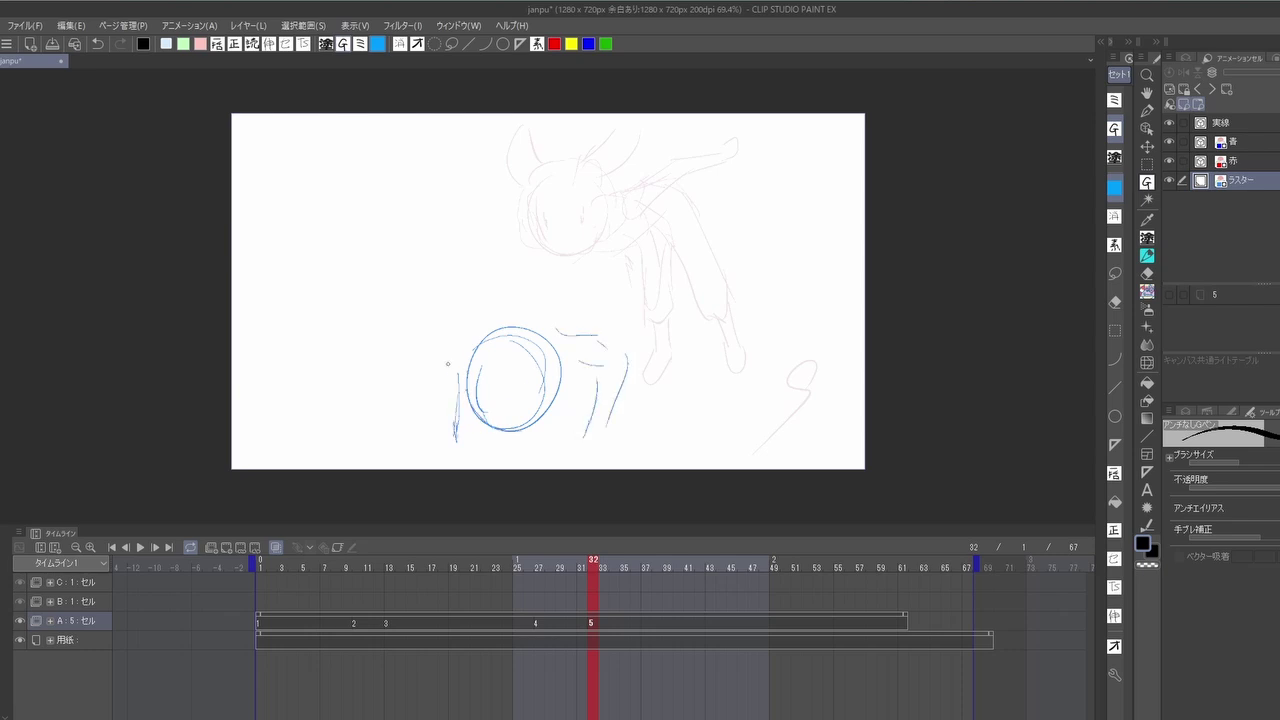
{"action": "left_click_drag", "start_coordinate": [462, 275], "coordinate": [452, 388]}
{"action": "mouse_move", "coordinate": [505, 260]}
{"action": "left_mouse_down"}
{"action": "mouse_move", "coordinate": [535, 340]}
{"action": "mouse_move", "coordinate": [558, 344]}
{"action": "left_mouse_up"}
Step: Sketch the shoulder, inverted torso, hips and raised legs of the handstand on cel 5
{"action": "mouse_move", "coordinate": [700, 380]}
{"action": "left_mouse_down"}
{"action": "mouse_move", "coordinate": [450, 420]}
{"action": "mouse_move", "coordinate": [380, 300]}
{"action": "left_mouse_up"}
{"action": "left_click_drag", "start_coordinate": [526, 196], "coordinate": [628, 182]}
{"action": "left_click_drag", "start_coordinate": [560, 178], "coordinate": [548, 262]}
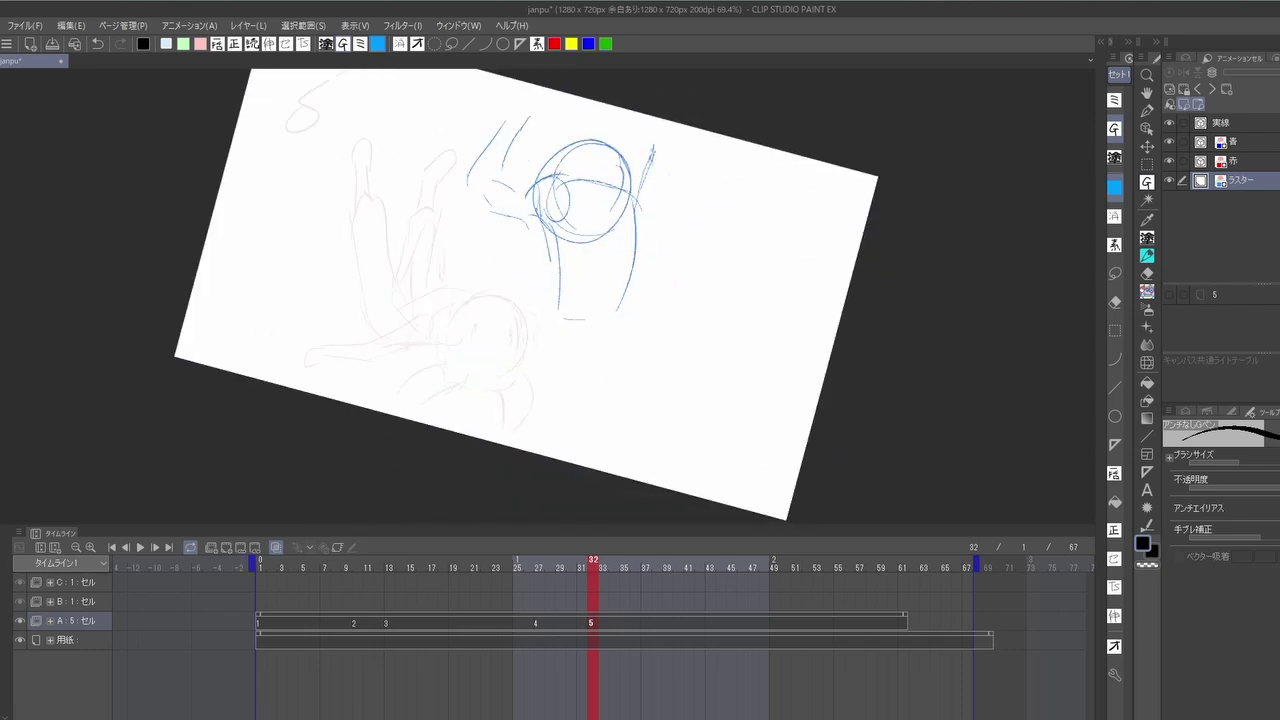
{"action": "left_click_drag", "start_coordinate": [630, 216], "coordinate": [626, 304]}
{"action": "left_click_drag", "start_coordinate": [556, 260], "coordinate": [558, 288]}
{"action": "left_click_drag", "start_coordinate": [546, 302], "coordinate": [515, 352]}
{"action": "mouse_move", "coordinate": [630, 300]}
{"action": "left_mouse_down"}
{"action": "mouse_move", "coordinate": [620, 352]}
{"action": "mouse_move", "coordinate": [575, 386]}
{"action": "left_mouse_up"}
{"action": "left_click_drag", "start_coordinate": [520, 362], "coordinate": [546, 380]}
{"action": "left_click_drag", "start_coordinate": [522, 322], "coordinate": [396, 341]}
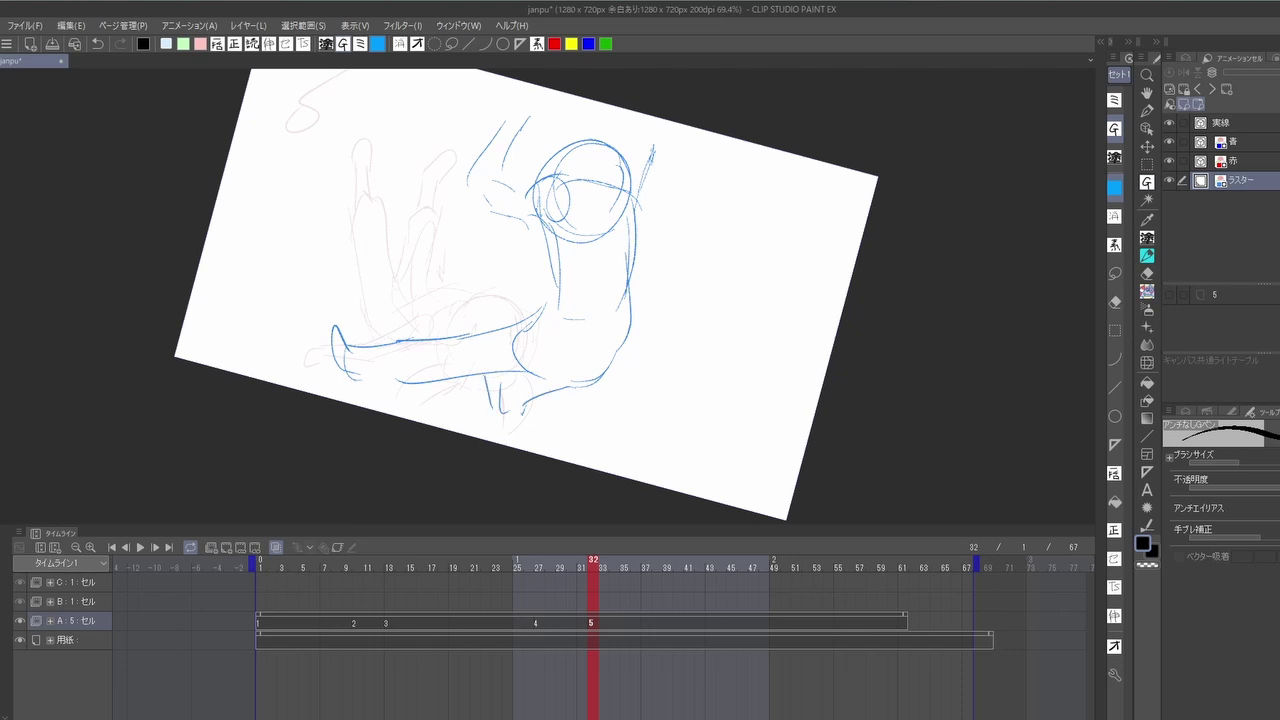
Step: Add the planted hands and the drawing number 11 to the cel 5 sketch, and move to frame 36
{"action": "key", "text": "ctrl+at"}
{"action": "left_click_drag", "start_coordinate": [754, 433], "coordinate": [729, 480]}
{"action": "left_click_drag", "start_coordinate": [600, 466], "coordinate": [628, 448]}
{"action": "left_click_drag", "start_coordinate": [480, 464], "coordinate": [458, 484]}
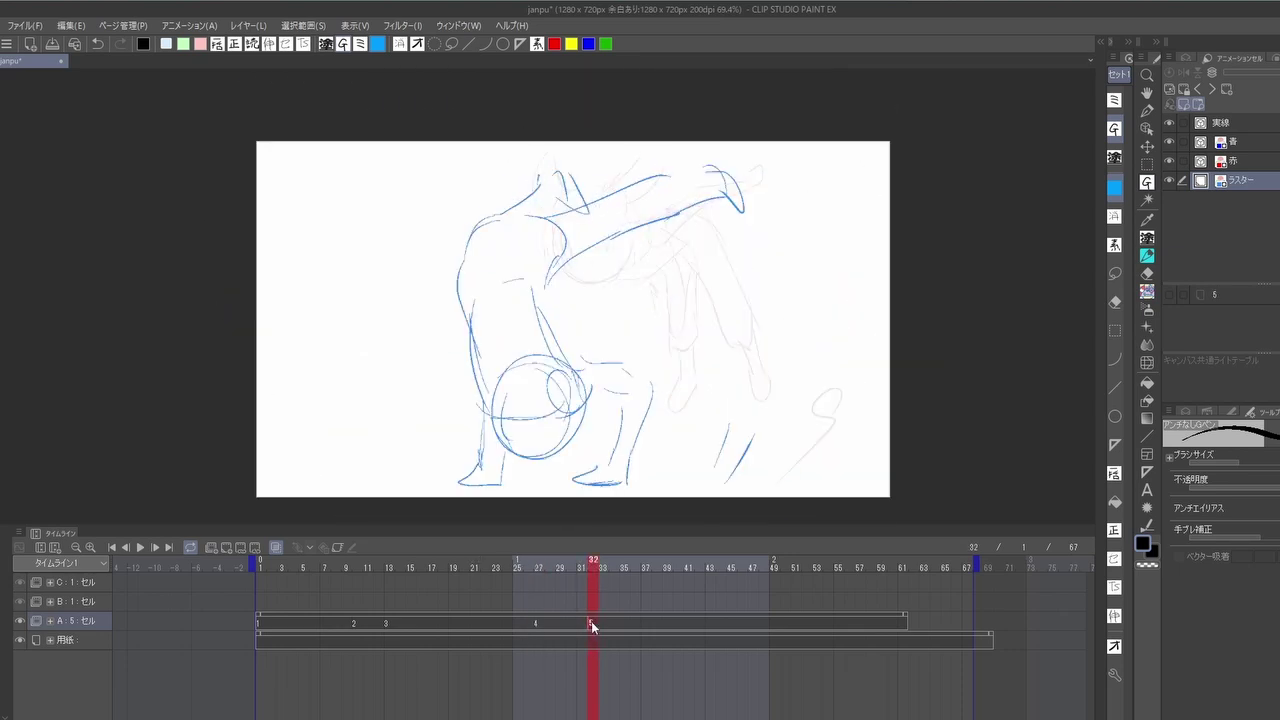
{"action": "left_click", "coordinate": [635, 612]}
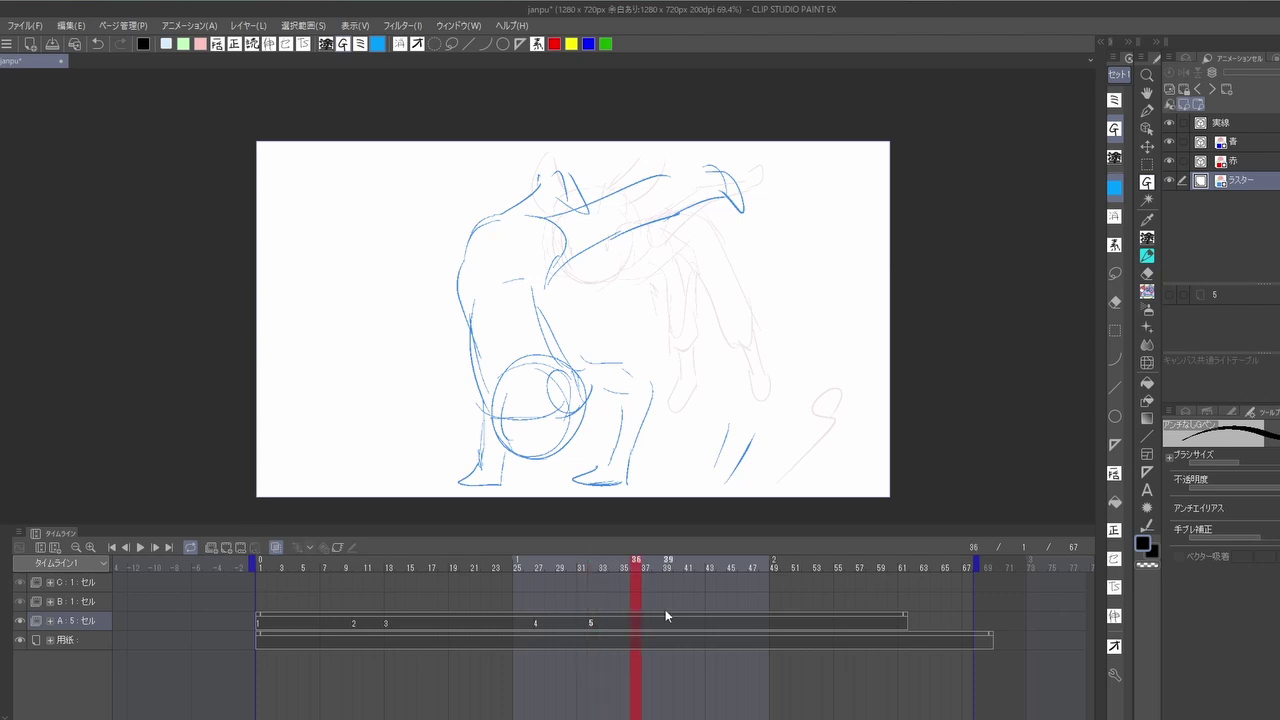
{"action": "key", "text": "ctrl+s"}
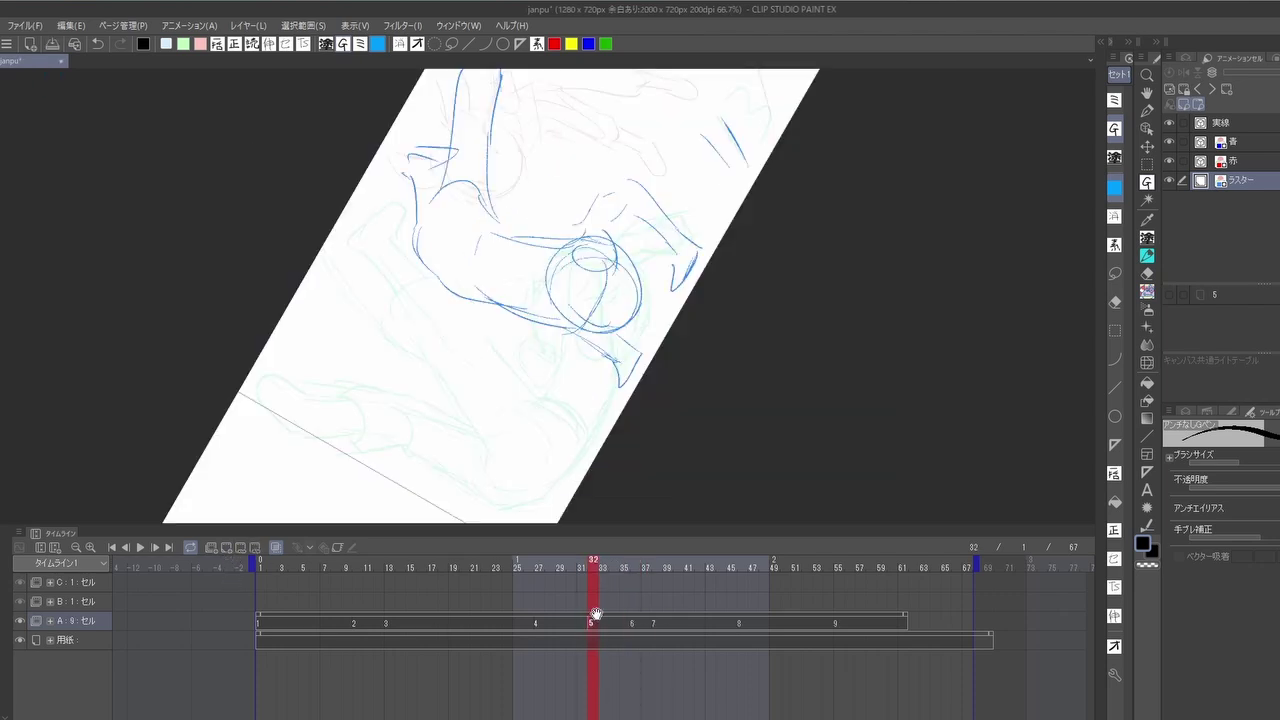
Step: Redraw the bent supporting arms around the head in the cel 5 sketch with firmer blue lines
{"action": "left_click_drag", "start_coordinate": [466, 252], "coordinate": [422, 328]}
{"action": "mouse_move", "coordinate": [468, 226]}
{"action": "left_mouse_down"}
{"action": "mouse_move", "coordinate": [546, 208]}
{"action": "mouse_move", "coordinate": [450, 284]}
{"action": "left_mouse_up"}
{"action": "left_click_drag", "start_coordinate": [492, 256], "coordinate": [426, 294]}
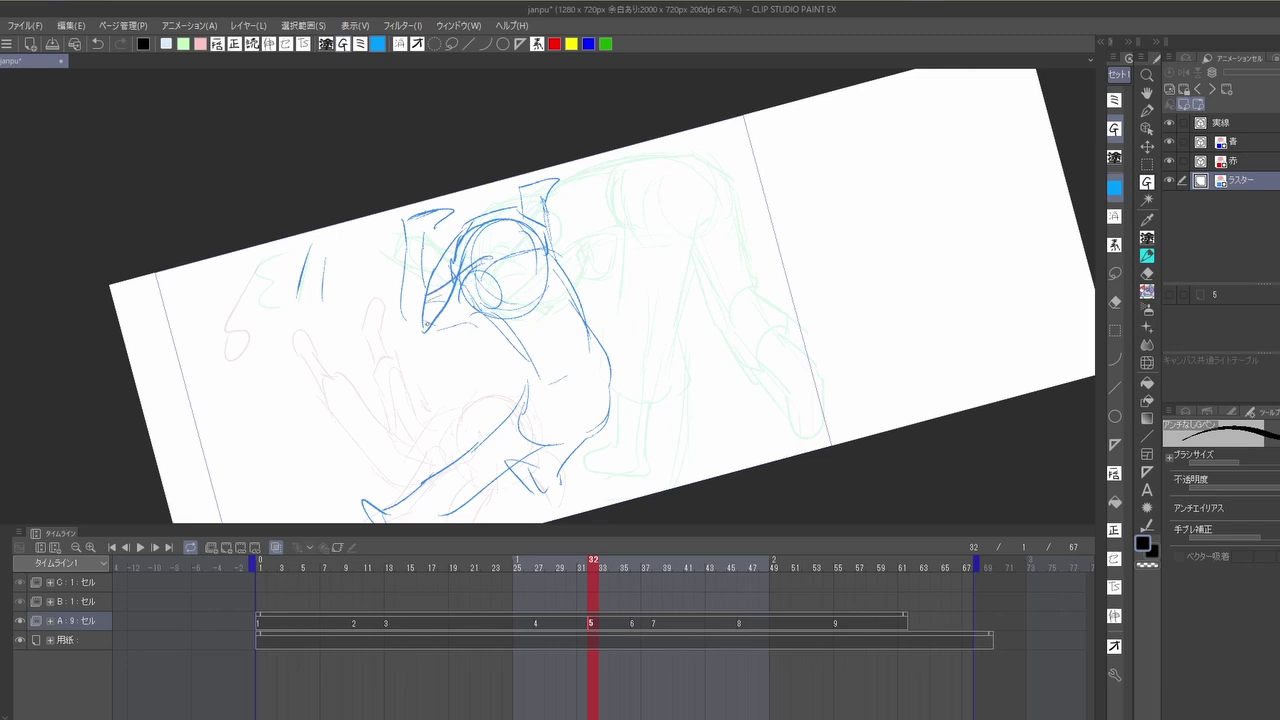
{"action": "left_click_drag", "start_coordinate": [516, 286], "coordinate": [436, 322]}
Step: Strengthen the torso sides and add the waistband and hip contour in the cel 5 sketch
{"action": "left_click_drag", "start_coordinate": [526, 244], "coordinate": [596, 354]}
{"action": "left_click_drag", "start_coordinate": [498, 286], "coordinate": [534, 380]}
{"action": "mouse_move", "coordinate": [568, 290]}
{"action": "left_mouse_down"}
{"action": "mouse_move", "coordinate": [622, 368]}
{"action": "mouse_move", "coordinate": [530, 390]}
{"action": "left_mouse_up"}
{"action": "left_click_drag", "start_coordinate": [725, 389], "coordinate": [800, 289]}
{"action": "left_click_drag", "start_coordinate": [548, 290], "coordinate": [640, 395]}
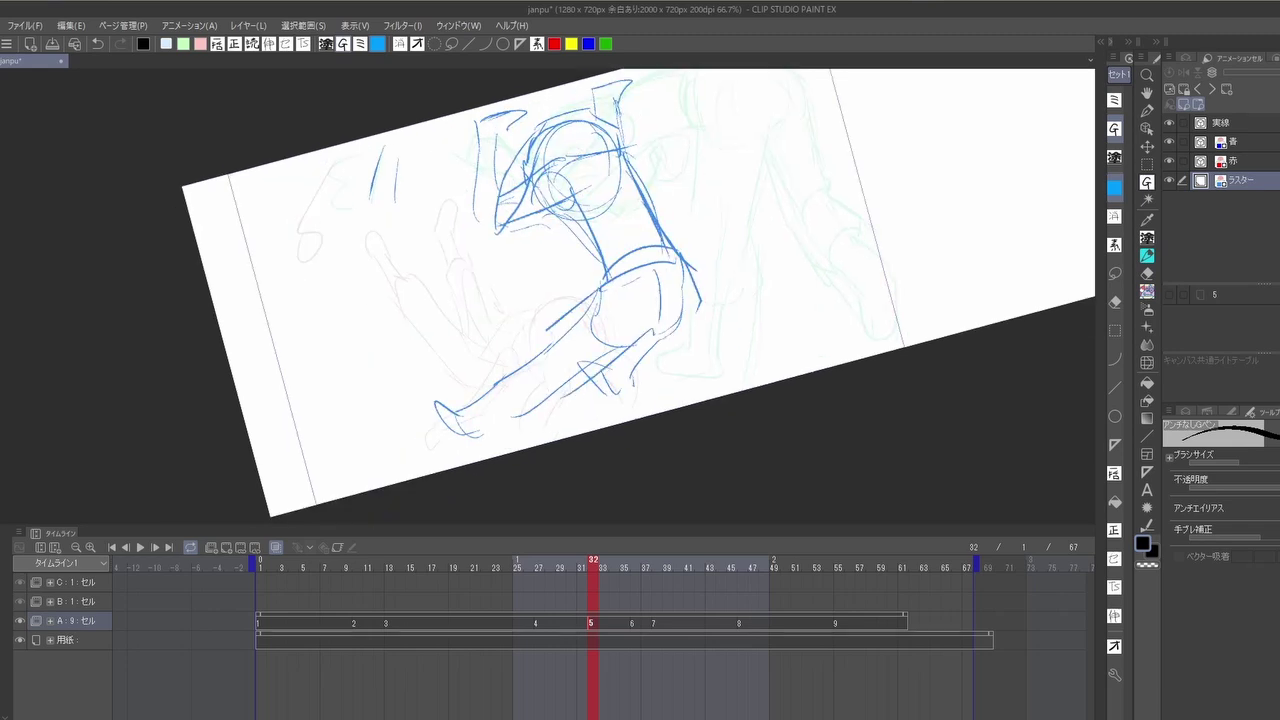
Step: Redraw the raised legs with baggy trousers, cuffs and feet in the cel 5 sketch
{"action": "mouse_move", "coordinate": [556, 330]}
{"action": "left_mouse_down"}
{"action": "mouse_move", "coordinate": [503, 411]}
{"action": "mouse_move", "coordinate": [633, 383]}
{"action": "mouse_move", "coordinate": [455, 381]}
{"action": "mouse_move", "coordinate": [494, 432]}
{"action": "left_mouse_up"}
{"action": "left_click_drag", "start_coordinate": [492, 424], "coordinate": [630, 372]}
{"action": "left_click_drag", "start_coordinate": [760, 200], "coordinate": [640, 400]}
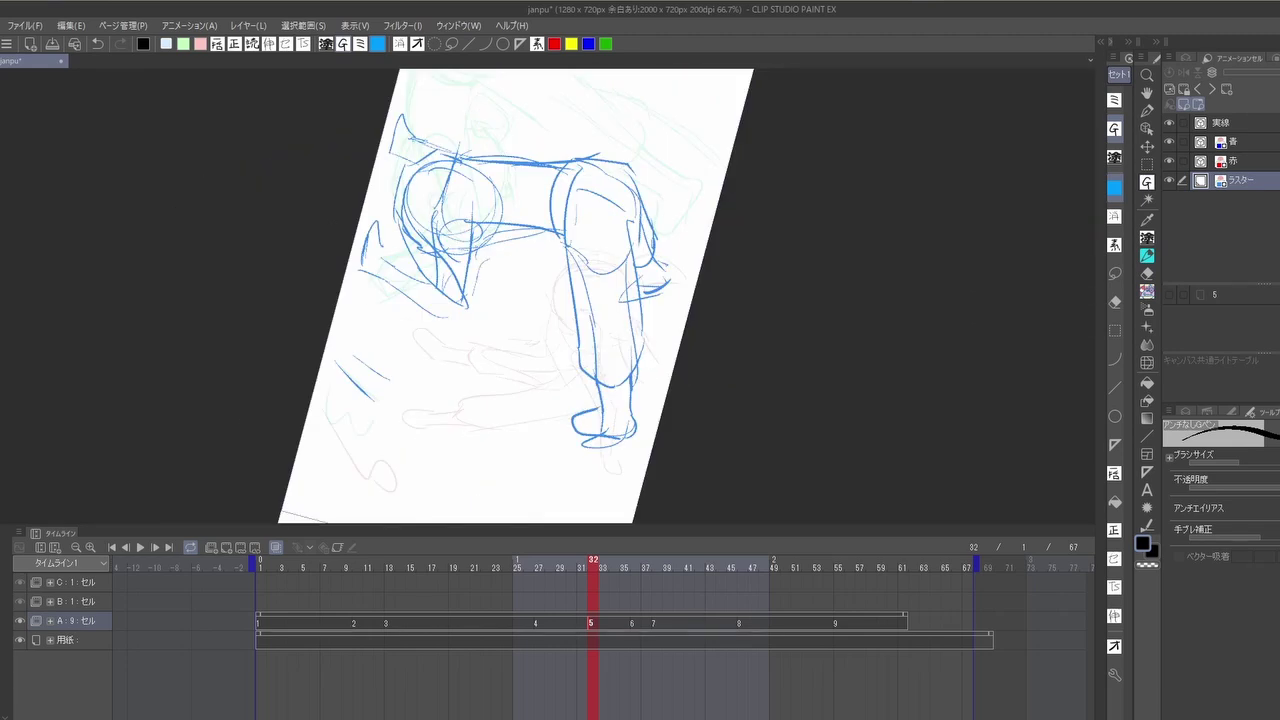
Step: Refine the forearms and planted hands beside the head in the cel 5 sketch
{"action": "left_click_drag", "start_coordinate": [430, 224], "coordinate": [456, 284]}
{"action": "left_click_drag", "start_coordinate": [372, 272], "coordinate": [452, 306]}
{"action": "left_click_drag", "start_coordinate": [366, 224], "coordinate": [400, 268]}
{"action": "key", "text": "ctrl+0"}
{"action": "left_click_drag", "start_coordinate": [414, 486], "coordinate": [452, 458]}
{"action": "left_click_drag", "start_coordinate": [494, 470], "coordinate": [596, 420]}
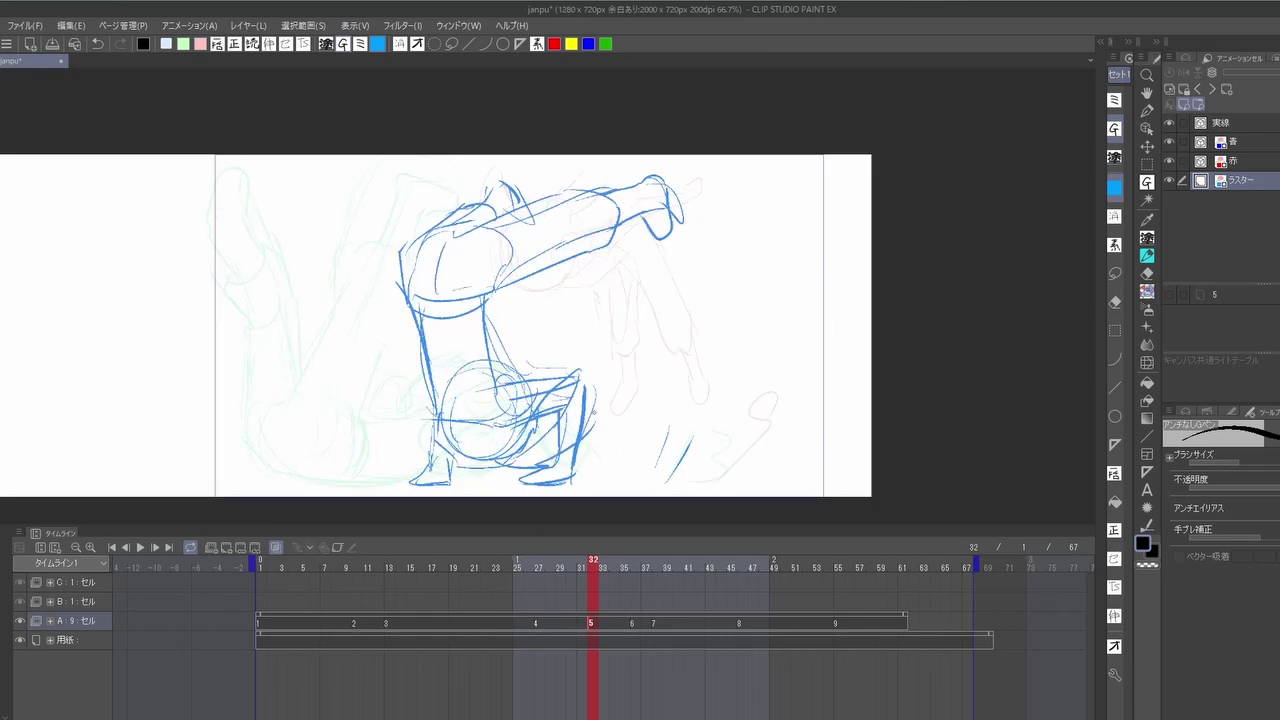
{"action": "left_click_drag", "start_coordinate": [498, 448], "coordinate": [608, 406]}
{"action": "left_click_drag", "start_coordinate": [490, 472], "coordinate": [512, 468]}
{"action": "left_click_drag", "start_coordinate": [556, 573], "coordinate": [626, 496]}
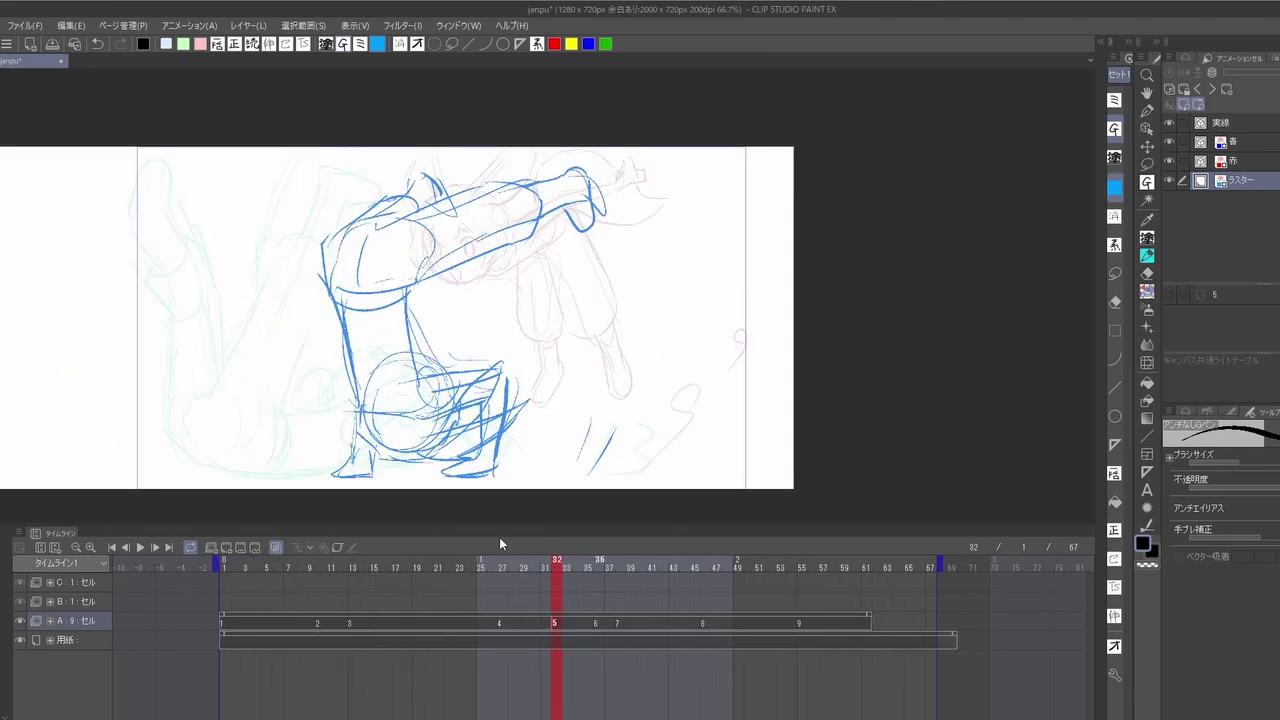
Step: Switch to the 実線 line-art layer and ink the drawing number 11 on cel 5
{"action": "key", "text": "alt+bracketright"}
{"action": "key", "text": "alt+bracketright"}
{"action": "key", "text": "alt+bracketright"}
{"action": "left_click_drag", "start_coordinate": [592, 426], "coordinate": [574, 466]}
{"action": "left_click_drag", "start_coordinate": [616, 432], "coordinate": [598, 480]}
Step: Ink the handstand body on cel 5, covering the torso, waistband, raised legs and planted hands
{"action": "left_click_drag", "start_coordinate": [760, 200], "coordinate": [640, 400]}
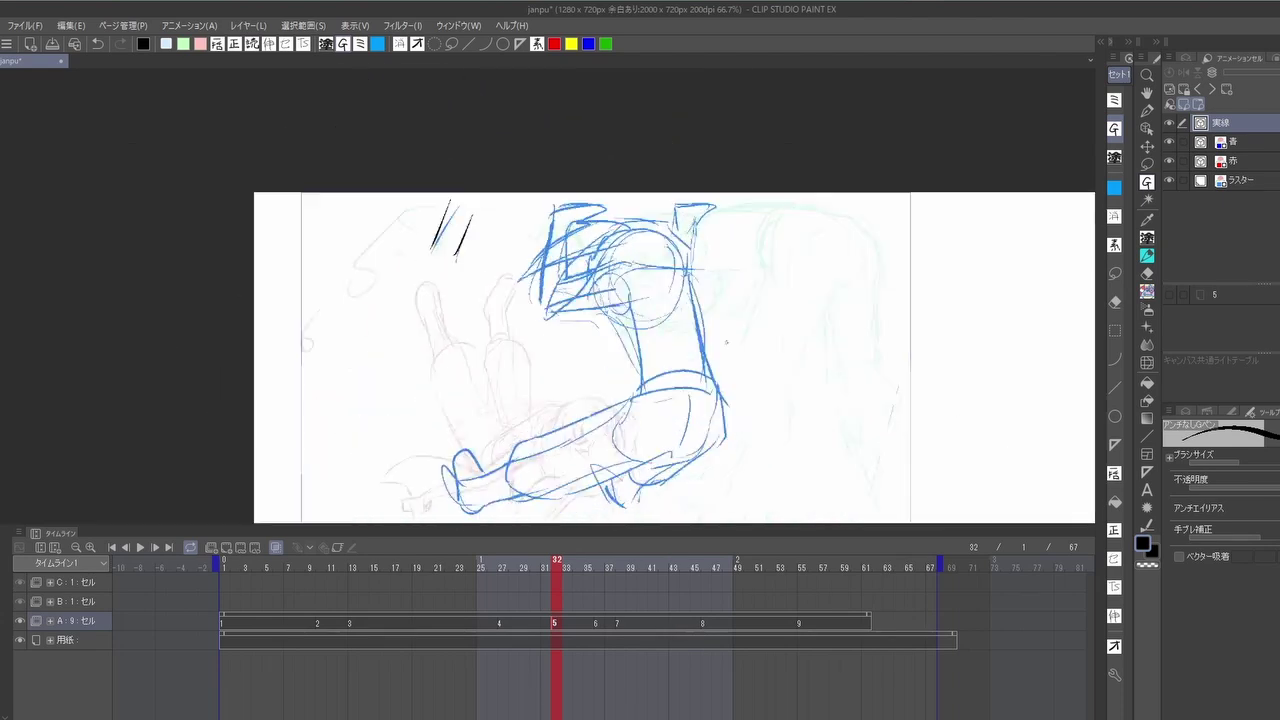
{"action": "mouse_move", "coordinate": [530, 302]}
{"action": "left_mouse_down"}
{"action": "mouse_move", "coordinate": [580, 296]}
{"action": "mouse_move", "coordinate": [590, 318]}
{"action": "mouse_move", "coordinate": [524, 394]}
{"action": "left_mouse_up"}
{"action": "mouse_move", "coordinate": [546, 318]}
{"action": "left_mouse_down"}
{"action": "mouse_move", "coordinate": [544, 366]}
{"action": "mouse_move", "coordinate": [602, 356]}
{"action": "left_mouse_up"}
{"action": "left_click_drag", "start_coordinate": [524, 398], "coordinate": [602, 382]}
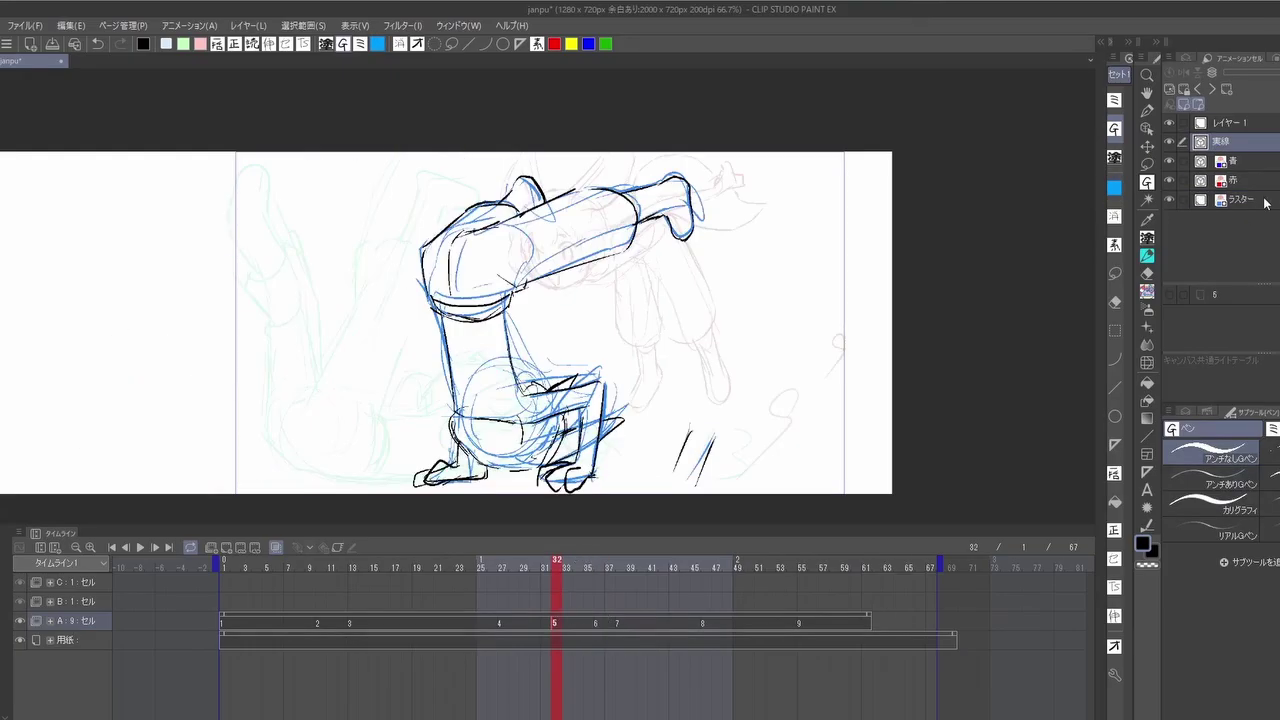
{"action": "mouse_move", "coordinate": [640, 400]}
{"action": "left_mouse_down"}
{"action": "mouse_move", "coordinate": [674, 437]}
{"action": "mouse_move", "coordinate": [600, 150]}
{"action": "left_mouse_up"}
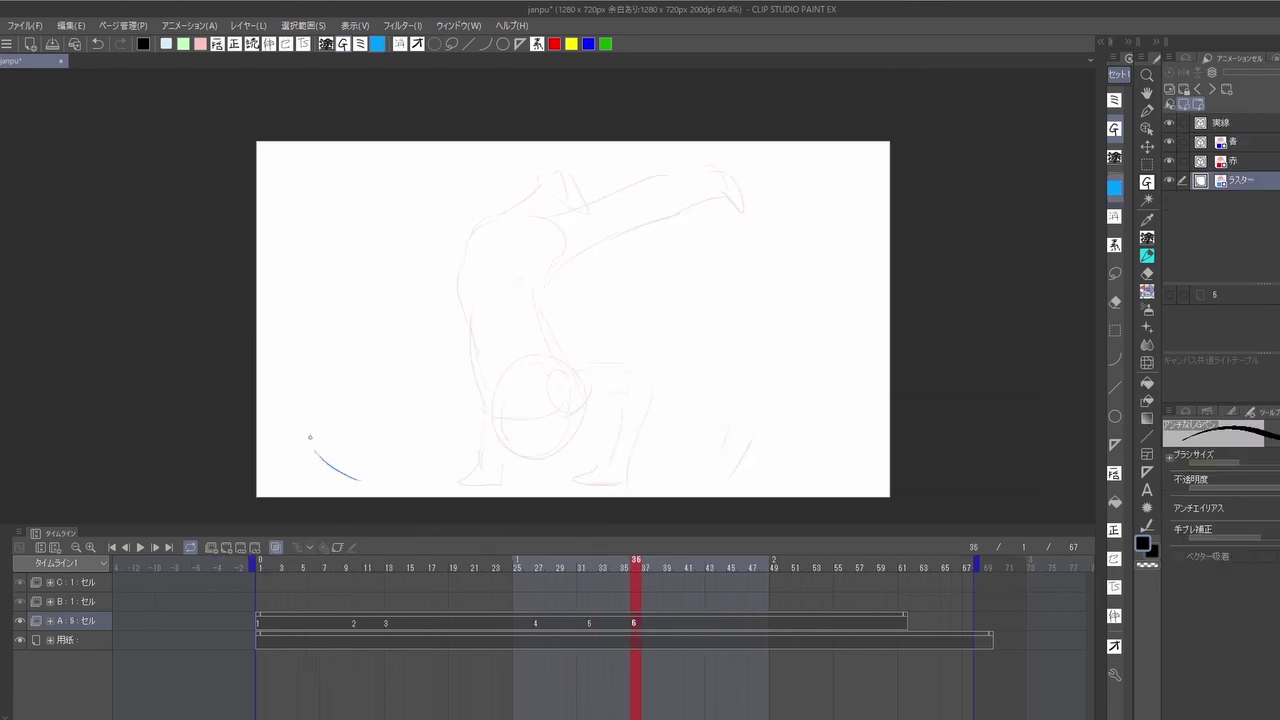
Step: Sketch the rolling pose's hips, back, head and arm resting on the ground on cel 6 in blue
{"action": "left_click_drag", "start_coordinate": [310, 437], "coordinate": [359, 383]}
{"action": "mouse_move", "coordinate": [479, 401]}
{"action": "left_mouse_down"}
{"action": "mouse_move", "coordinate": [446, 398]}
{"action": "mouse_move", "coordinate": [520, 465]}
{"action": "mouse_move", "coordinate": [470, 380]}
{"action": "left_mouse_up"}
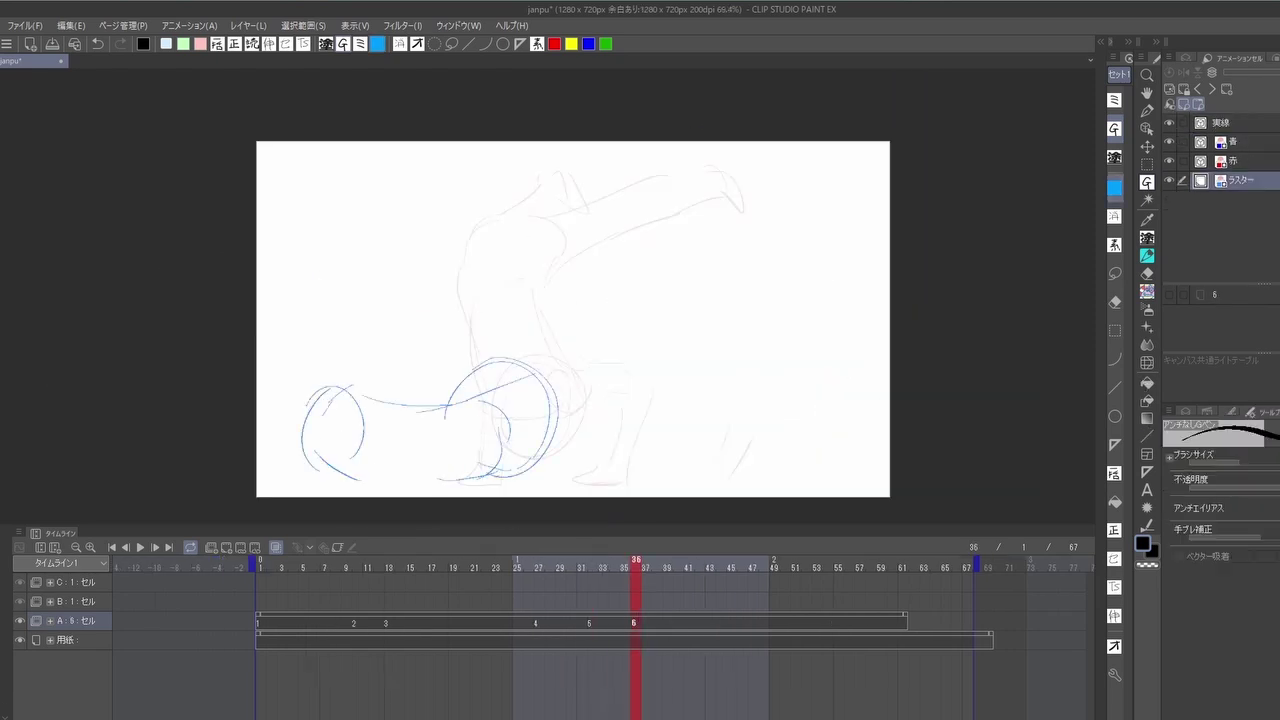
{"action": "mouse_move", "coordinate": [518, 428]}
{"action": "left_mouse_down"}
{"action": "mouse_move", "coordinate": [610, 420]}
{"action": "mouse_move", "coordinate": [625, 465]}
{"action": "left_mouse_up"}
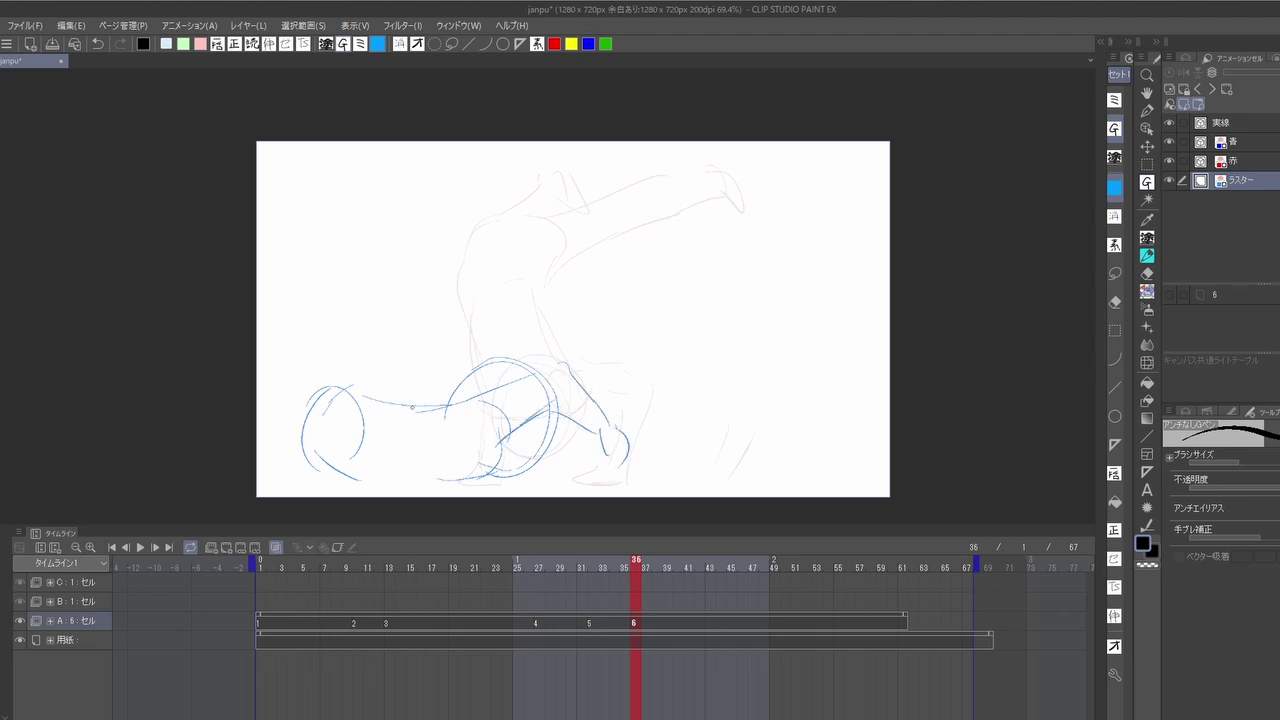
{"action": "left_click_drag", "start_coordinate": [305, 398], "coordinate": [300, 470]}
{"action": "left_click_drag", "start_coordinate": [362, 394], "coordinate": [376, 456]}
Step: Sketch the raised leg extending upward from the hips on cel 6
{"action": "left_click_drag", "start_coordinate": [338, 366], "coordinate": [412, 250]}
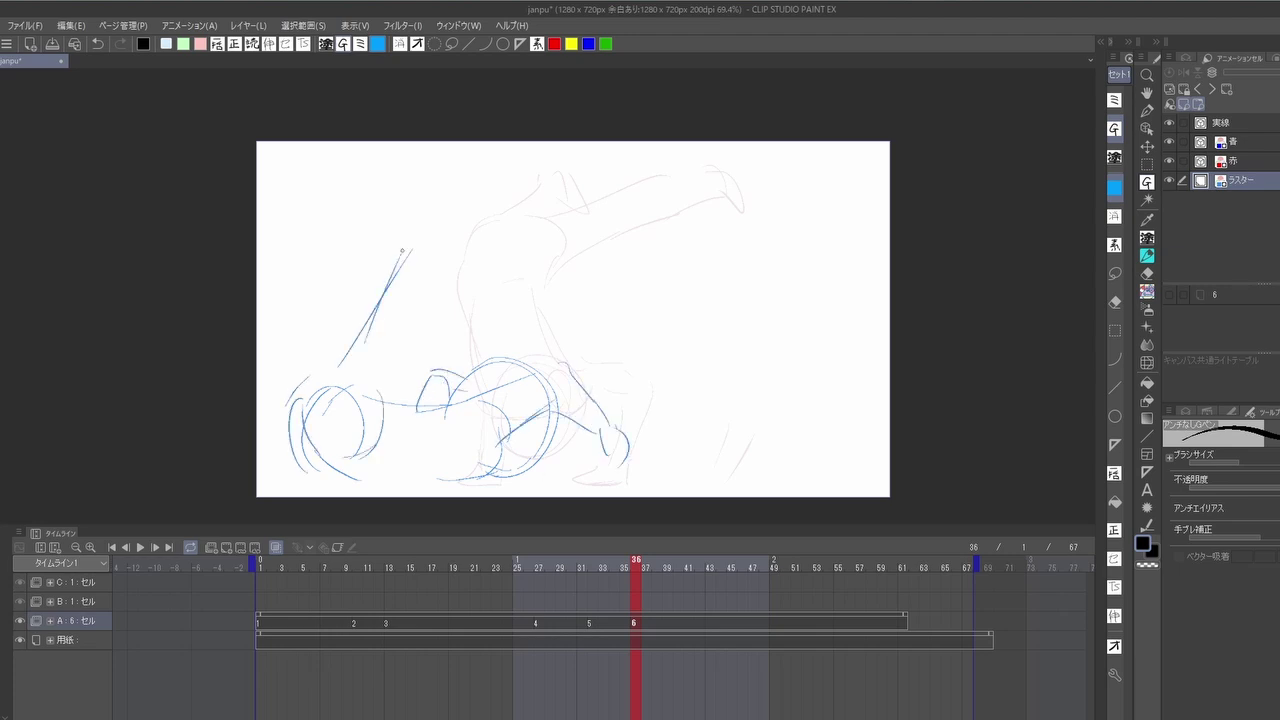
{"action": "left_click_drag", "start_coordinate": [430, 143], "coordinate": [375, 290]}
{"action": "left_click_drag", "start_coordinate": [432, 260], "coordinate": [400, 350]}
{"action": "left_click_drag", "start_coordinate": [428, 142], "coordinate": [392, 212]}
{"action": "left_click_drag", "start_coordinate": [495, 168], "coordinate": [400, 350]}
Step: Draw the belly and back contours and the other leg's thigh on cel 6, and move to frame 37
{"action": "left_click_drag", "start_coordinate": [384, 418], "coordinate": [505, 432]}
{"action": "mouse_move", "coordinate": [332, 470]}
{"action": "left_mouse_down"}
{"action": "mouse_move", "coordinate": [495, 470]}
{"action": "mouse_move", "coordinate": [396, 484]}
{"action": "left_mouse_up"}
{"action": "left_click_drag", "start_coordinate": [296, 324], "coordinate": [286, 392]}
{"action": "left_click_drag", "start_coordinate": [340, 308], "coordinate": [342, 392]}
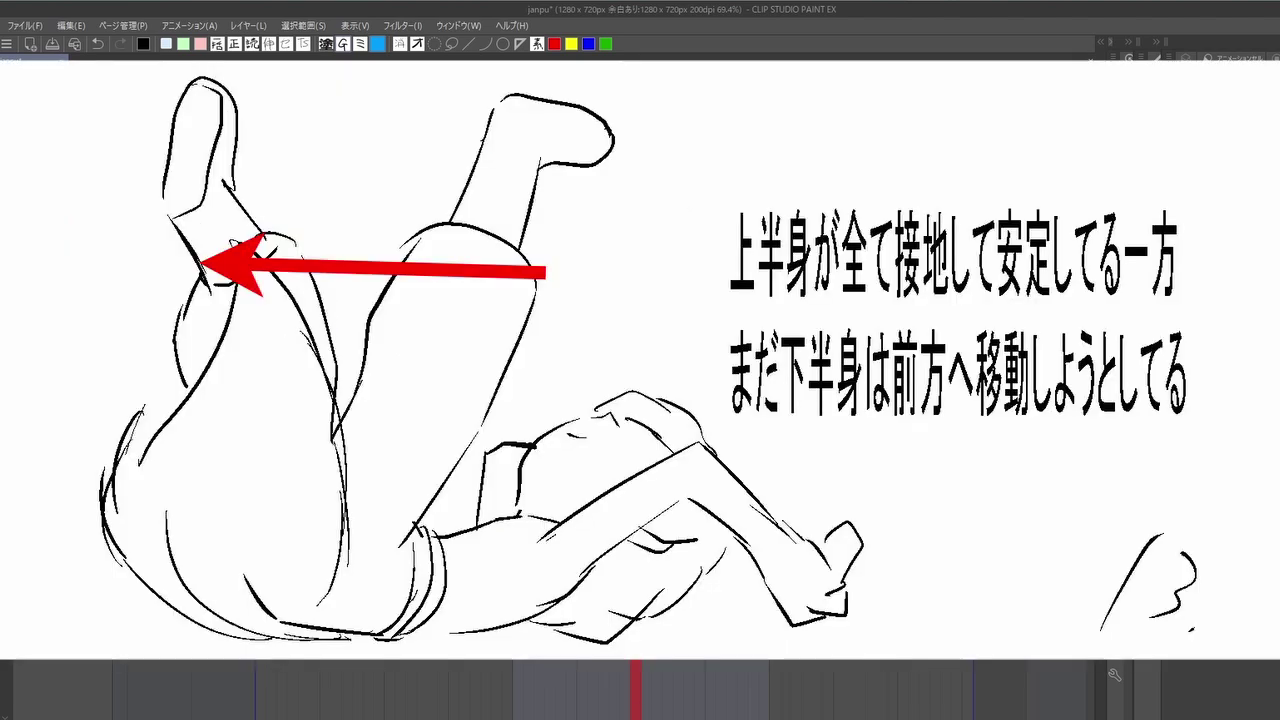
{"action": "left_click", "coordinate": [604, 690]}
{"action": "left_click", "coordinate": [646, 690]}
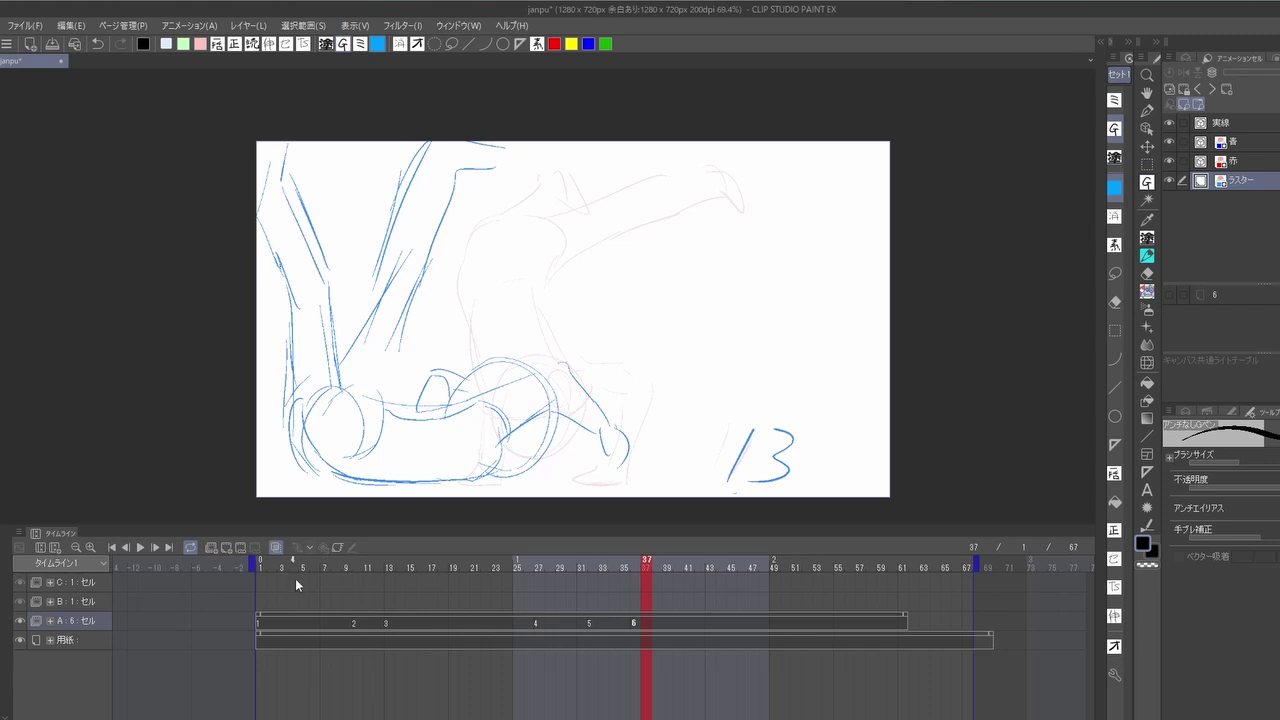
Step: Widen the canvas to 1500 px, enlarge it again to 1700 px, and move to frame 38
{"action": "left_click", "coordinate": [637, 623]}
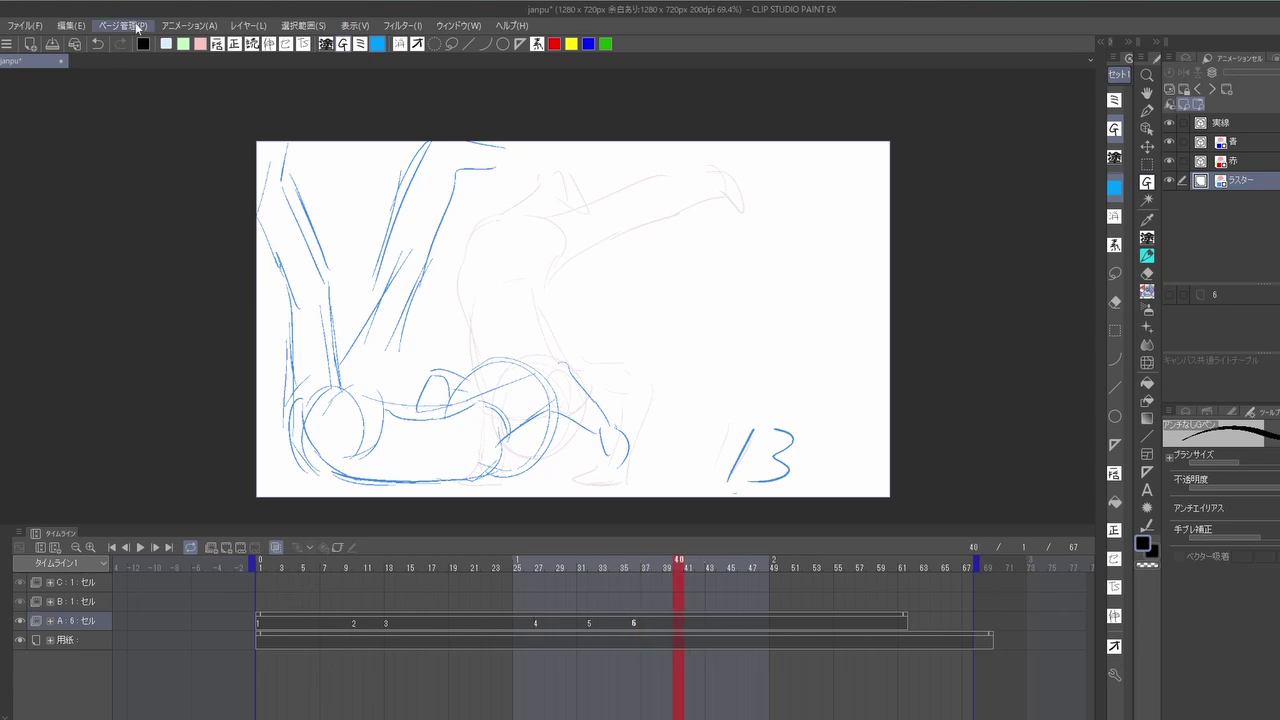
{"action": "left_click", "coordinate": [71, 25]}
{"action": "left_click", "coordinate": [150, 426]}
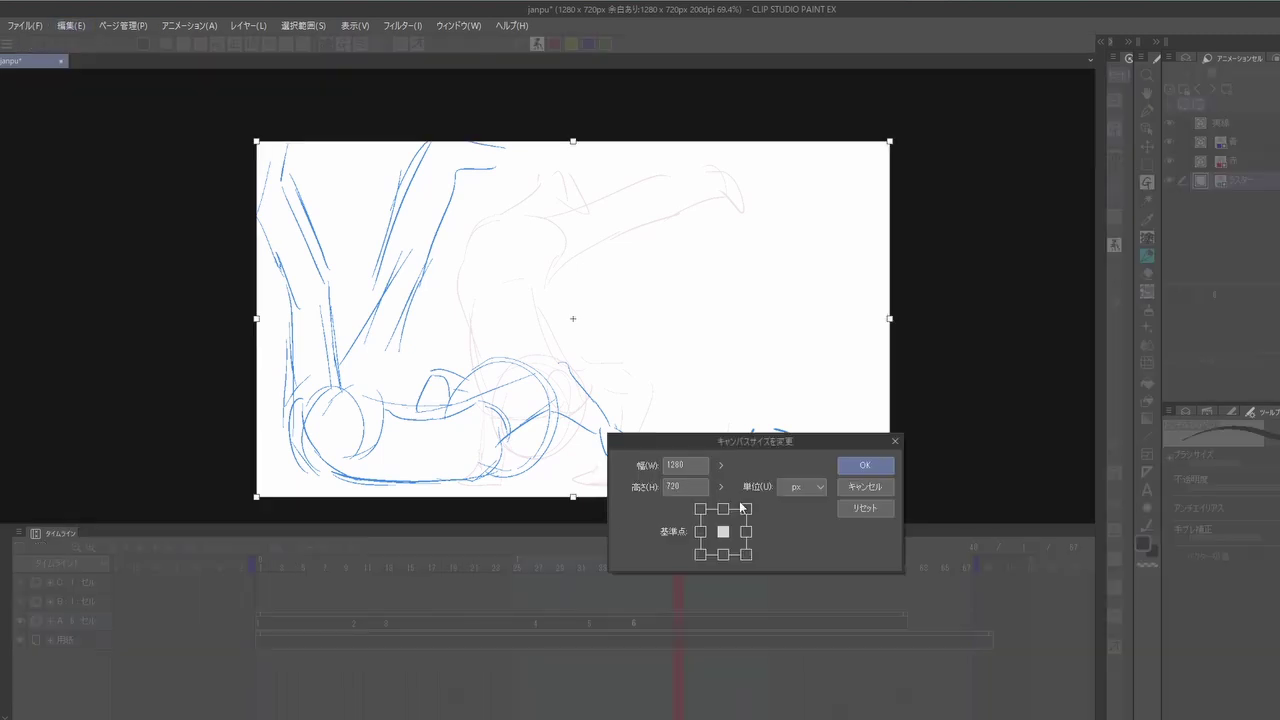
{"action": "double_click", "coordinate": [699, 465]}
{"action": "type", "text": "1500"}
{"action": "key", "text": "Return"}
{"action": "left_click", "coordinate": [71, 25]}
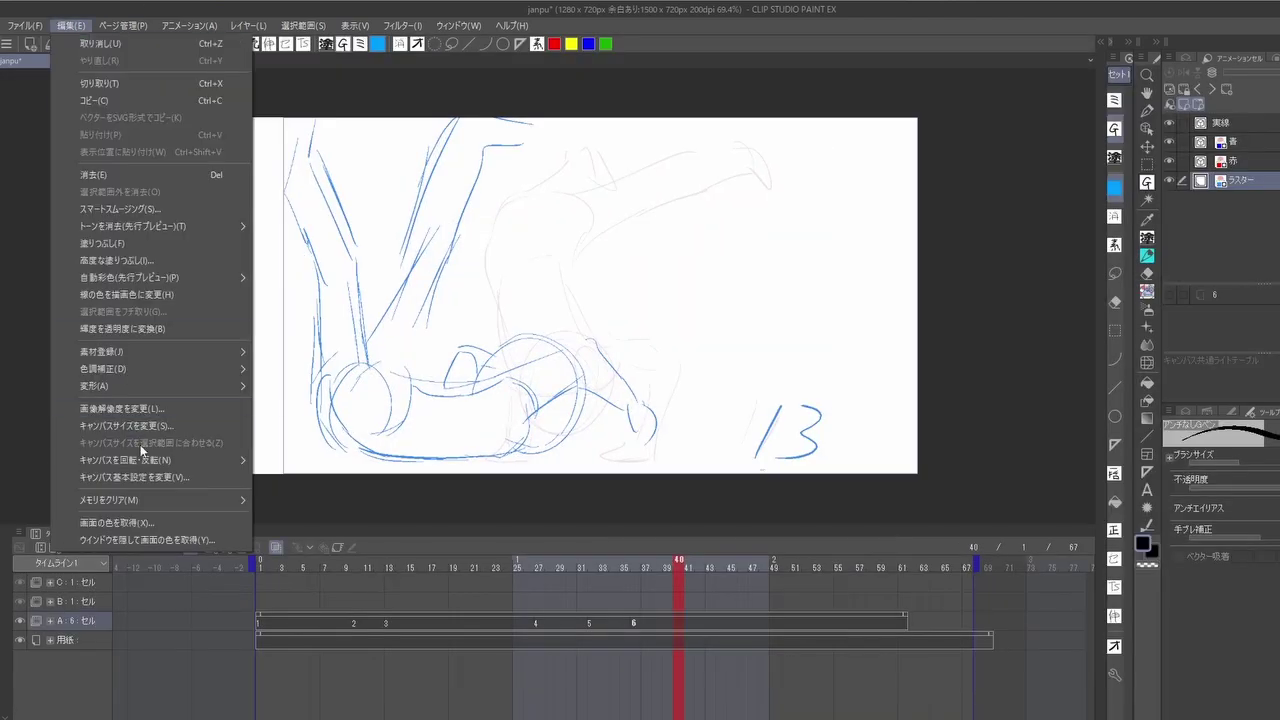
{"action": "left_click", "coordinate": [150, 426]}
{"action": "type", "text": "1700"}
{"action": "key", "text": "Return"}
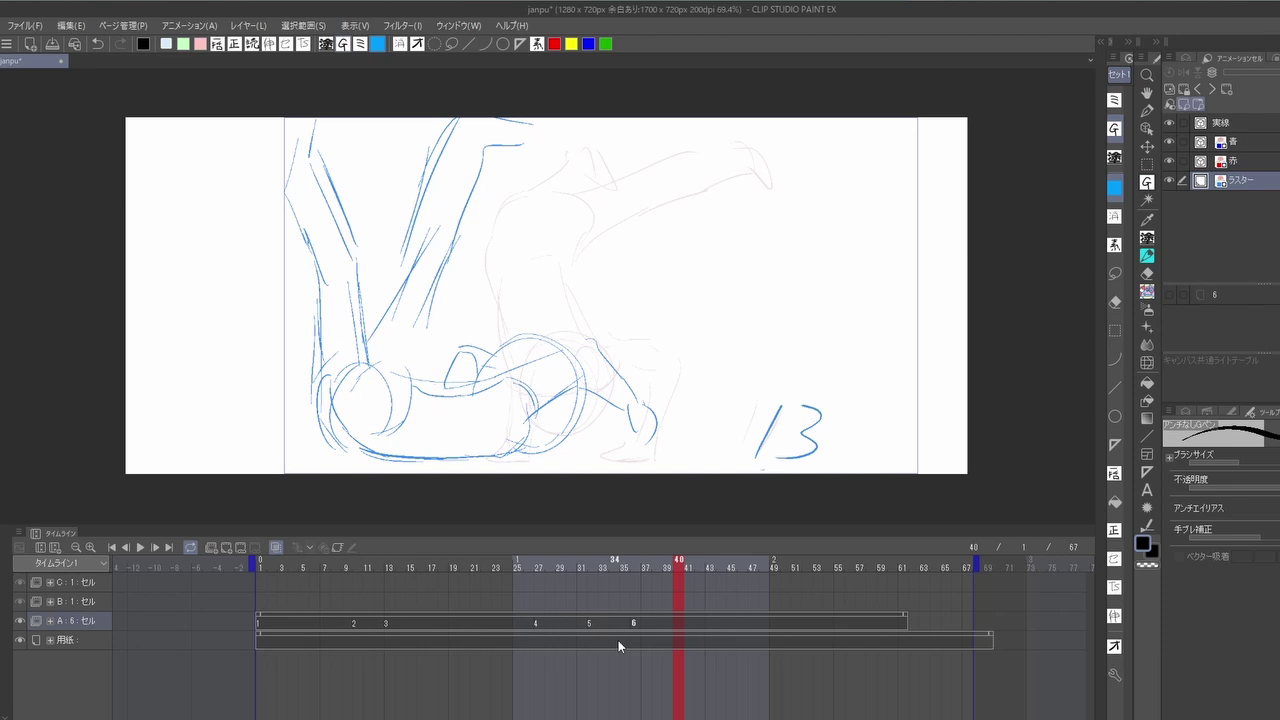
{"action": "left_click", "coordinate": [657, 621]}
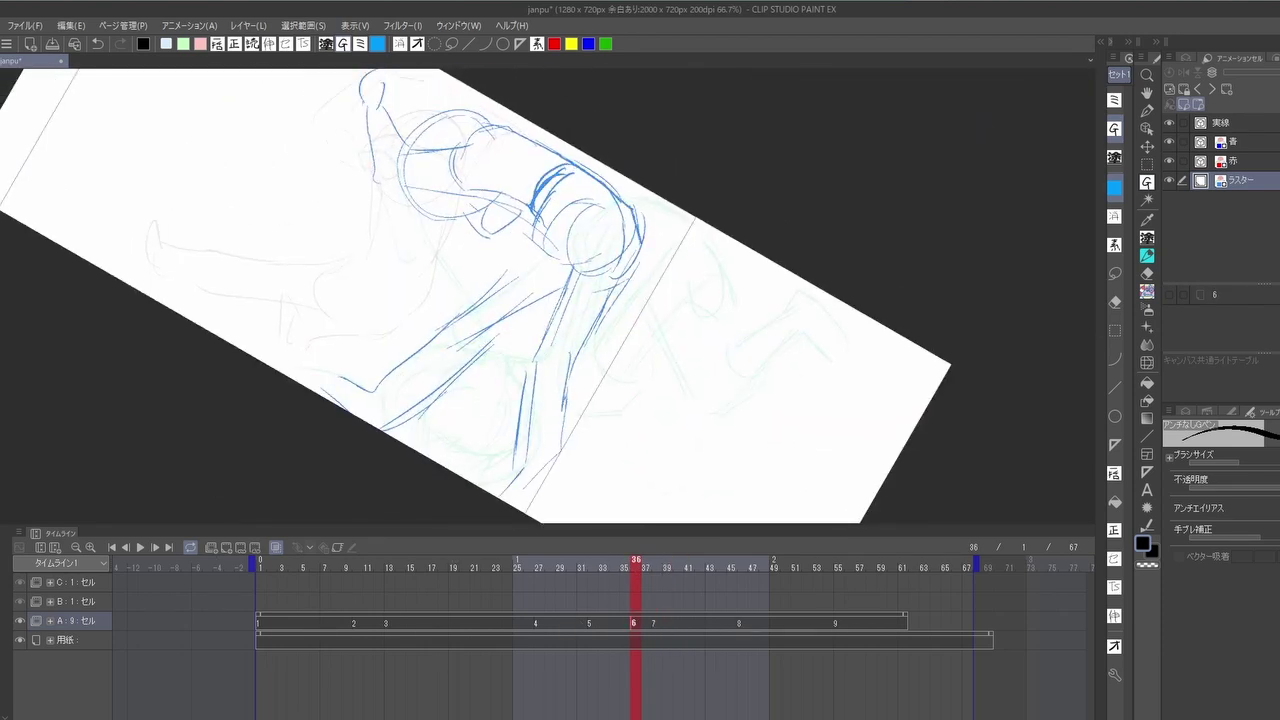
Step: Refine the two raised legs with trouser cuffs and feet, plus the waistband and back line, on cel 6 in blue
{"action": "left_click_drag", "start_coordinate": [590, 260], "coordinate": [495, 325]}
{"action": "mouse_move", "coordinate": [450, 270]}
{"action": "left_mouse_down"}
{"action": "mouse_move", "coordinate": [410, 362]}
{"action": "mouse_move", "coordinate": [336, 404]}
{"action": "left_mouse_up"}
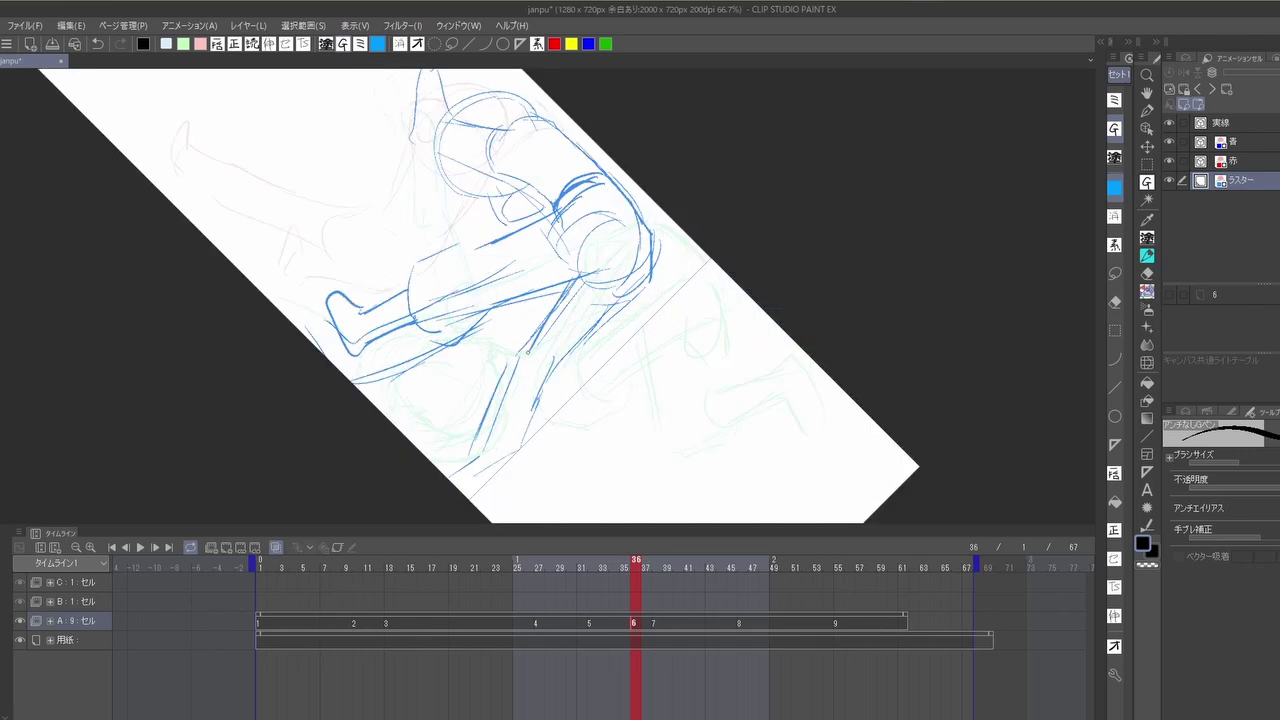
{"action": "left_click_drag", "start_coordinate": [565, 342], "coordinate": [556, 424]}
{"action": "mouse_move", "coordinate": [548, 350]}
{"action": "left_mouse_down"}
{"action": "mouse_move", "coordinate": [486, 405]}
{"action": "mouse_move", "coordinate": [530, 446]}
{"action": "left_mouse_up"}
{"action": "left_click_drag", "start_coordinate": [508, 396], "coordinate": [462, 478]}
{"action": "left_click_drag", "start_coordinate": [640, 282], "coordinate": [584, 340]}
{"action": "mouse_move", "coordinate": [570, 278]}
{"action": "left_mouse_down"}
{"action": "mouse_move", "coordinate": [514, 344]}
{"action": "mouse_move", "coordinate": [496, 402]}
{"action": "left_mouse_up"}
{"action": "mouse_move", "coordinate": [660, 330]}
{"action": "left_mouse_down"}
{"action": "mouse_move", "coordinate": [686, 366]}
{"action": "mouse_move", "coordinate": [700, 440]}
{"action": "left_mouse_up"}
{"action": "left_click_drag", "start_coordinate": [646, 342], "coordinate": [582, 426]}
{"action": "left_click_drag", "start_coordinate": [636, 398], "coordinate": [530, 458]}
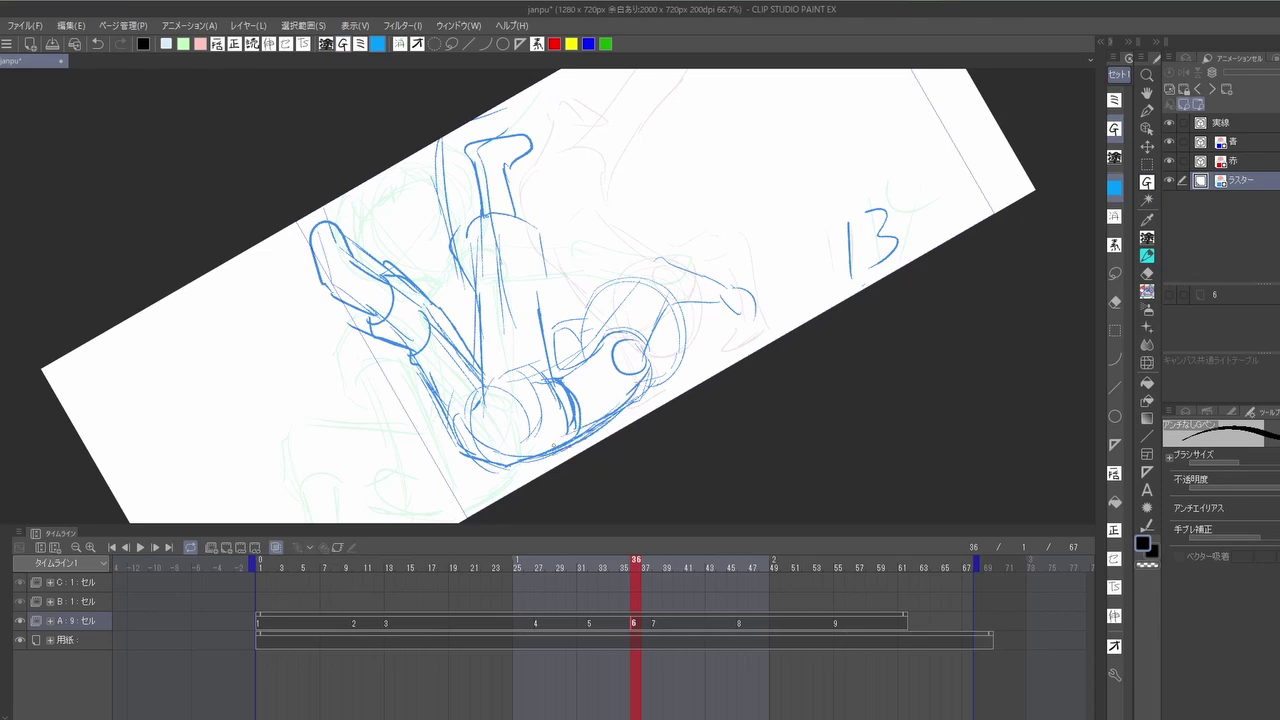
Step: Sketch the bent arm crossing over the head on cel 6, with its elbow, forearm and hand
{"action": "left_click_drag", "start_coordinate": [618, 258], "coordinate": [660, 330]}
{"action": "left_click_drag", "start_coordinate": [678, 270], "coordinate": [636, 364]}
{"action": "left_click_drag", "start_coordinate": [632, 208], "coordinate": [740, 200]}
{"action": "left_click_drag", "start_coordinate": [730, 214], "coordinate": [654, 230]}
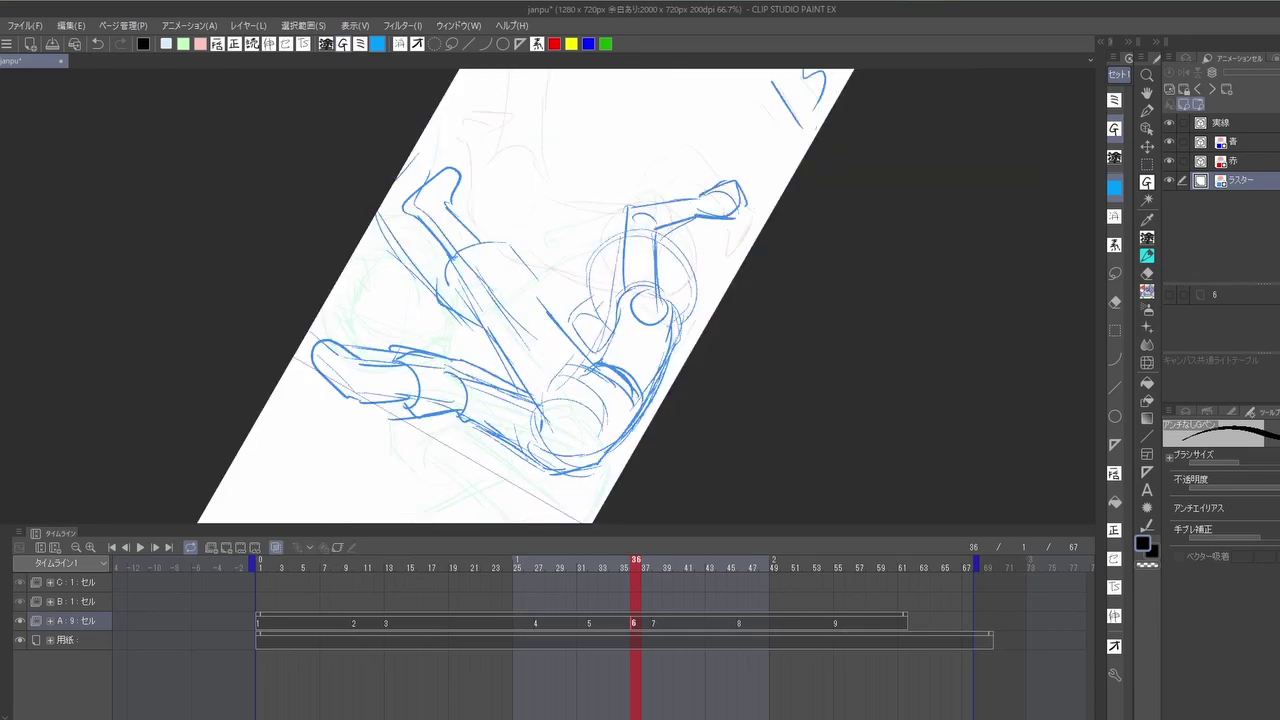
Step: Refine the head outline, facial features and hair around the bent arm on cel 6 in blue
{"action": "left_click_drag", "start_coordinate": [600, 300], "coordinate": [545, 335]}
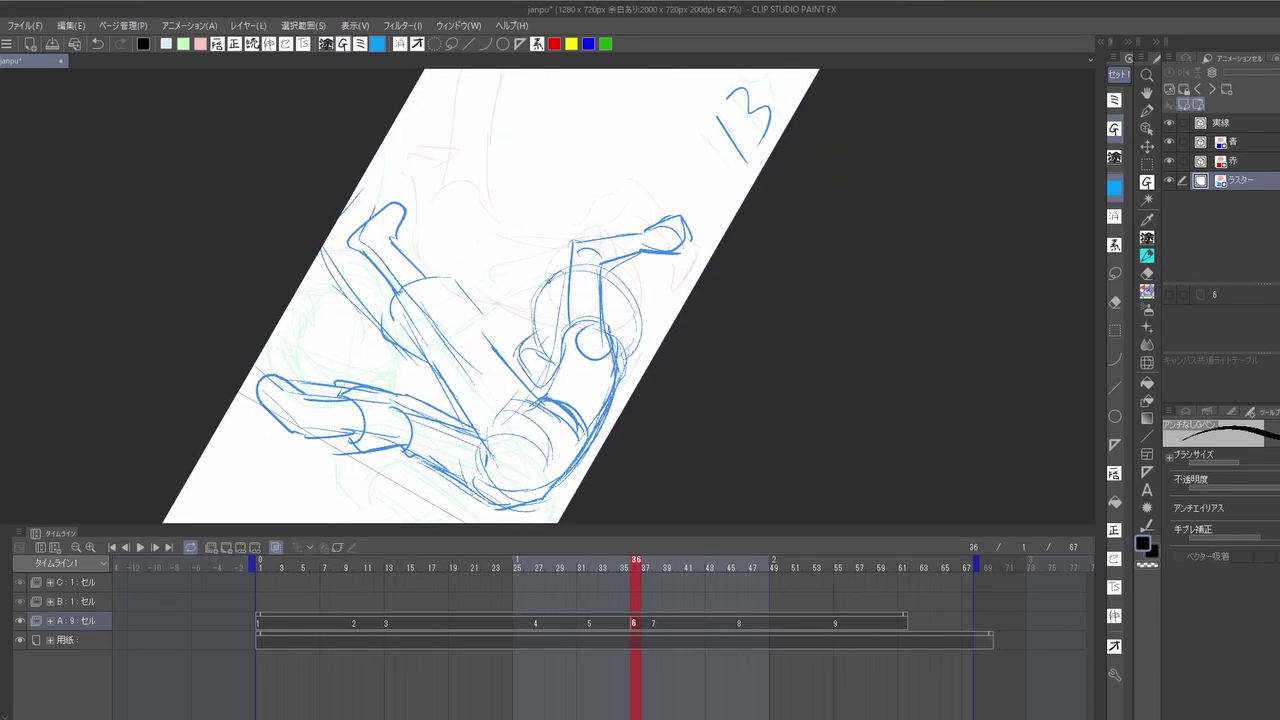
{"action": "left_click_drag", "start_coordinate": [550, 276], "coordinate": [636, 330]}
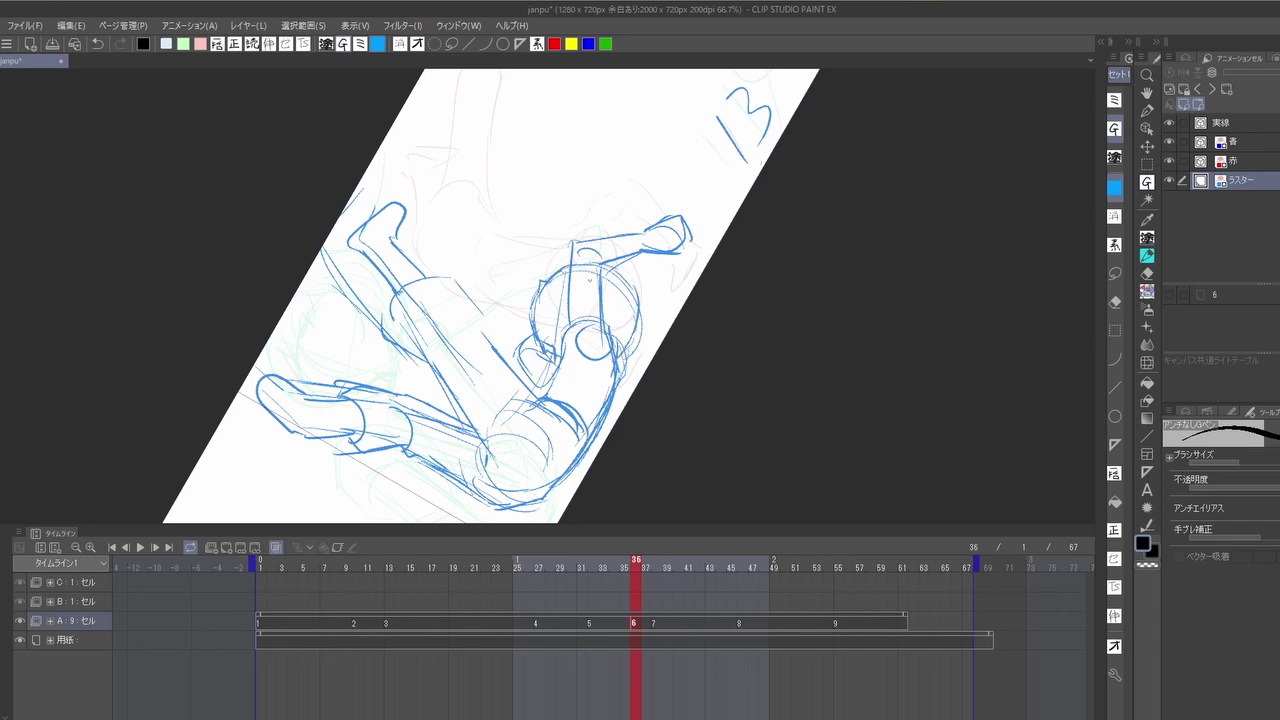
{"action": "left_click_drag", "start_coordinate": [578, 298], "coordinate": [620, 282]}
{"action": "mouse_move", "coordinate": [540, 262]}
{"action": "left_mouse_down"}
{"action": "mouse_move", "coordinate": [645, 262]}
{"action": "mouse_move", "coordinate": [648, 340]}
{"action": "left_mouse_up"}
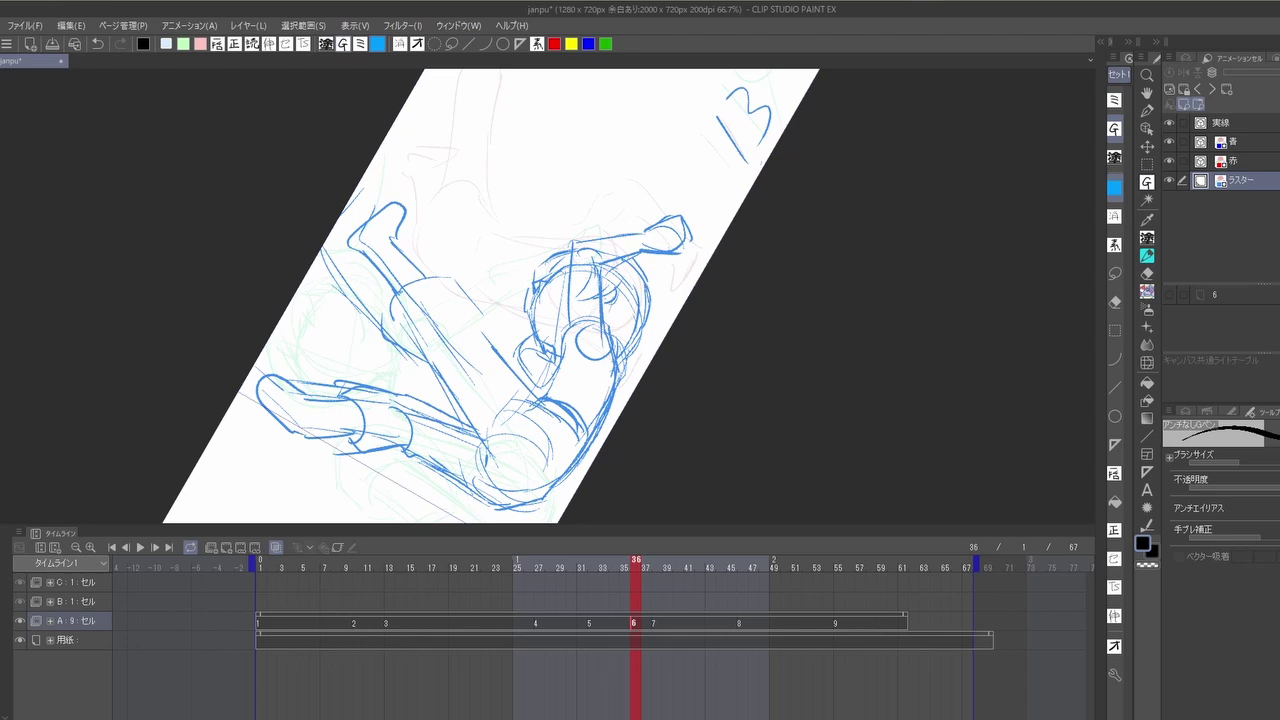
{"action": "left_click_drag", "start_coordinate": [620, 248], "coordinate": [697, 211]}
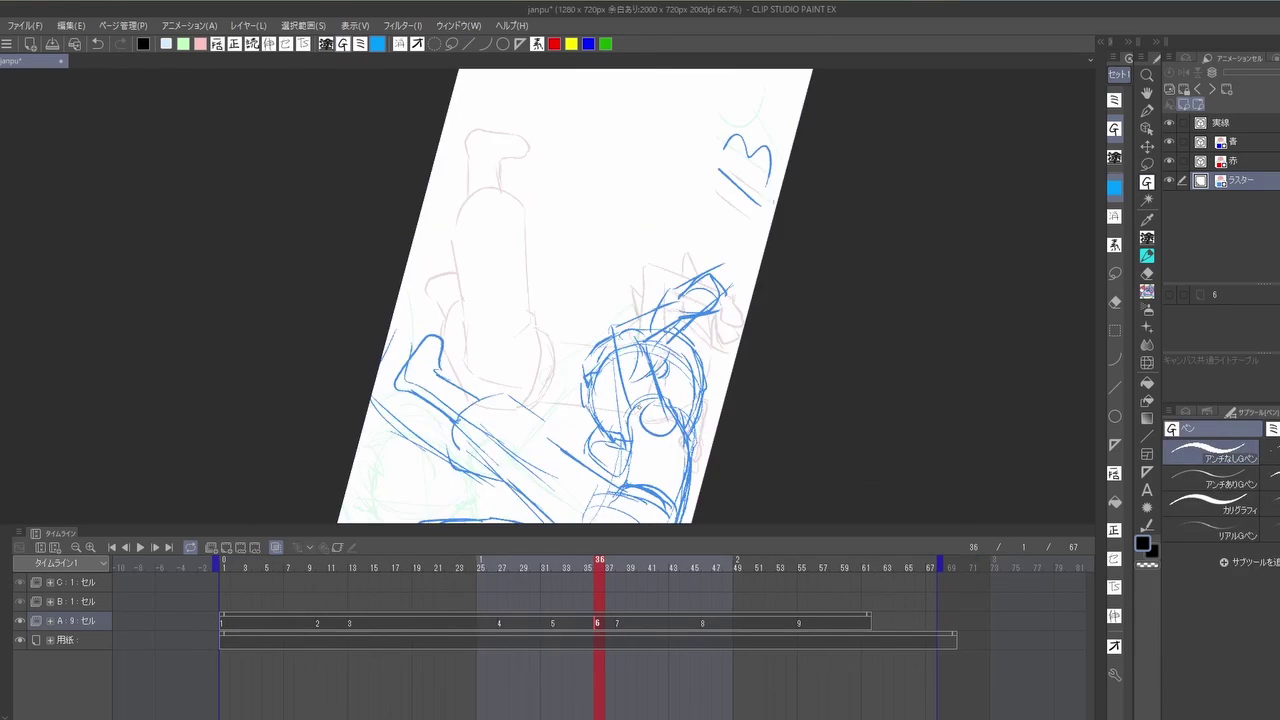
Step: Ink the head, hair, bent arm, hand and waistband on cel 6 in black on the 実線 layer
{"action": "left_click_drag", "start_coordinate": [638, 340], "coordinate": [618, 408]}
{"action": "left_click_drag", "start_coordinate": [632, 280], "coordinate": [650, 370]}
{"action": "mouse_move", "coordinate": [612, 290]}
{"action": "left_mouse_down"}
{"action": "mouse_move", "coordinate": [655, 264]}
{"action": "mouse_move", "coordinate": [682, 338]}
{"action": "left_mouse_up"}
{"action": "left_click_drag", "start_coordinate": [600, 300], "coordinate": [500, 250]}
{"action": "mouse_move", "coordinate": [535, 345]}
{"action": "left_mouse_down"}
{"action": "mouse_move", "coordinate": [525, 415]}
{"action": "mouse_move", "coordinate": [566, 326]}
{"action": "left_mouse_up"}
{"action": "left_click_drag", "start_coordinate": [538, 318], "coordinate": [580, 304]}
{"action": "left_click_drag", "start_coordinate": [596, 348], "coordinate": [614, 370]}
{"action": "mouse_move", "coordinate": [628, 344]}
{"action": "left_mouse_down"}
{"action": "mouse_move", "coordinate": [612, 440]}
{"action": "mouse_move", "coordinate": [710, 292]}
{"action": "mouse_move", "coordinate": [712, 380]}
{"action": "left_mouse_up"}
{"action": "left_click_drag", "start_coordinate": [640, 360], "coordinate": [678, 410]}
{"action": "left_click", "coordinate": [1228, 412]}
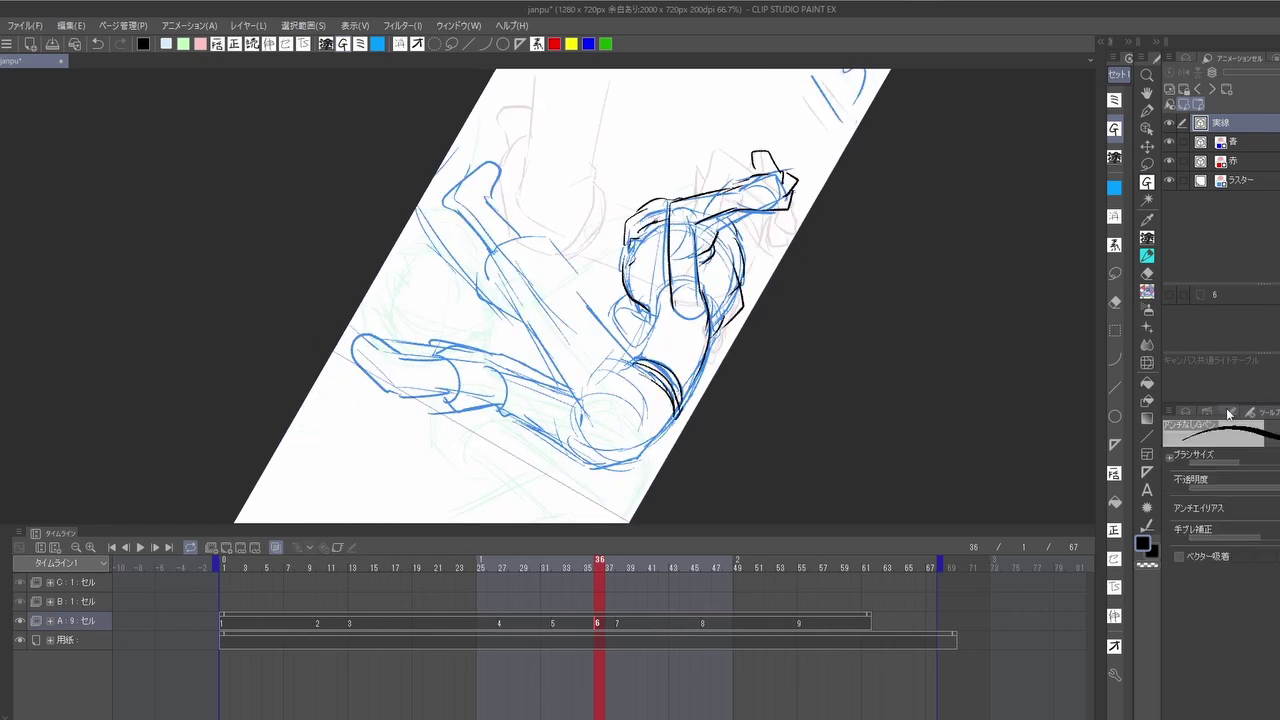
{"action": "key", "text": "g"}
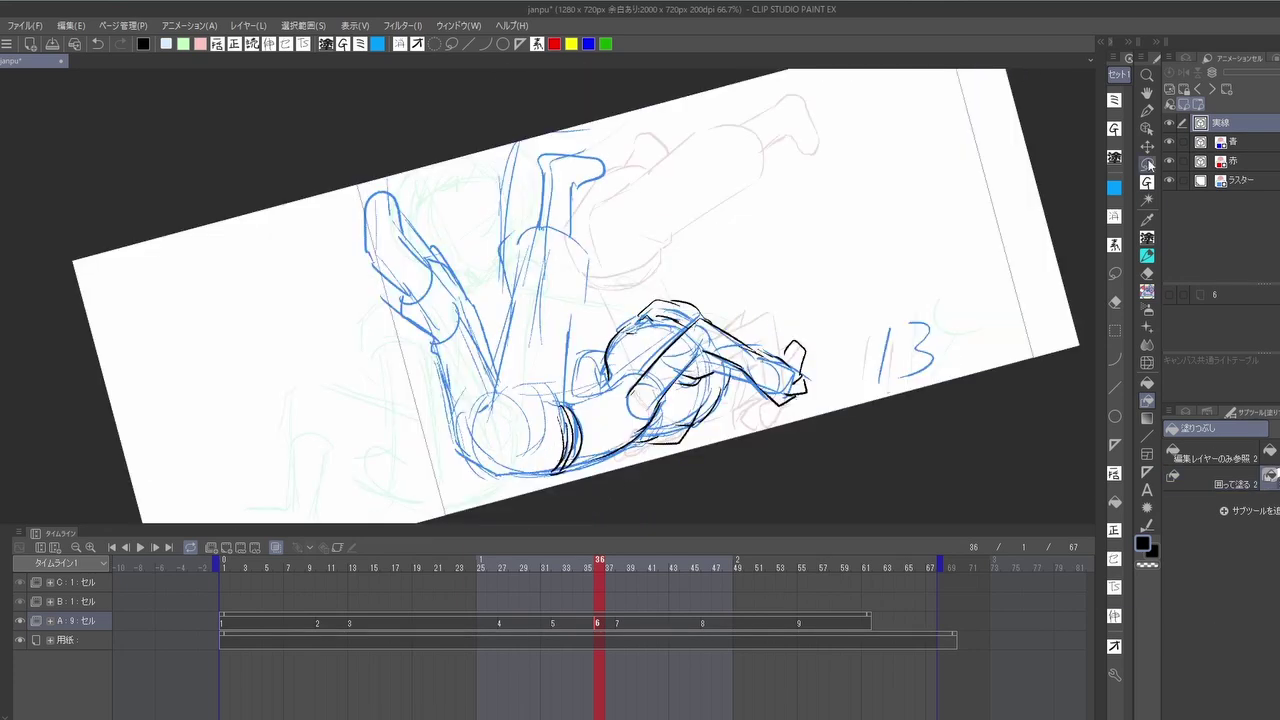
{"action": "key", "text": "ctrl+d"}
{"action": "key", "text": "g"}
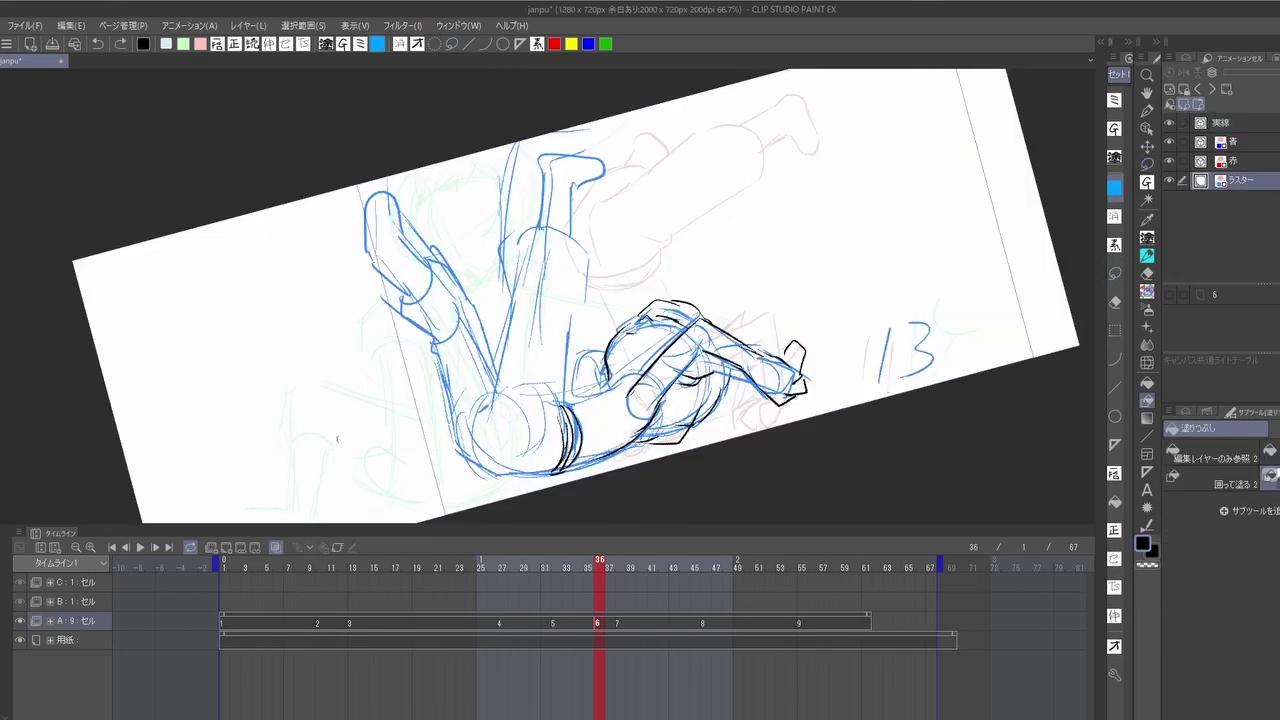
{"action": "key", "text": "g"}
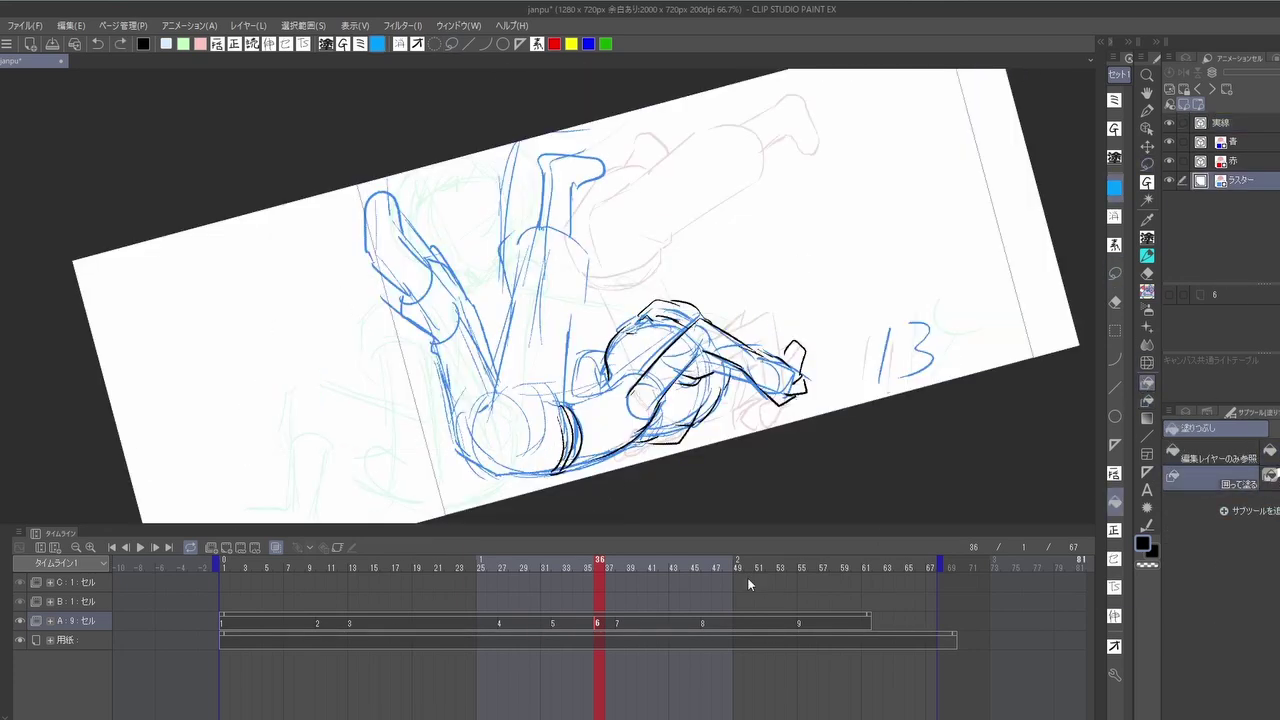
Step: Ink the two trouser legs, cuffs and shoe on cel 6 in black with the pen
{"action": "key", "text": "p"}
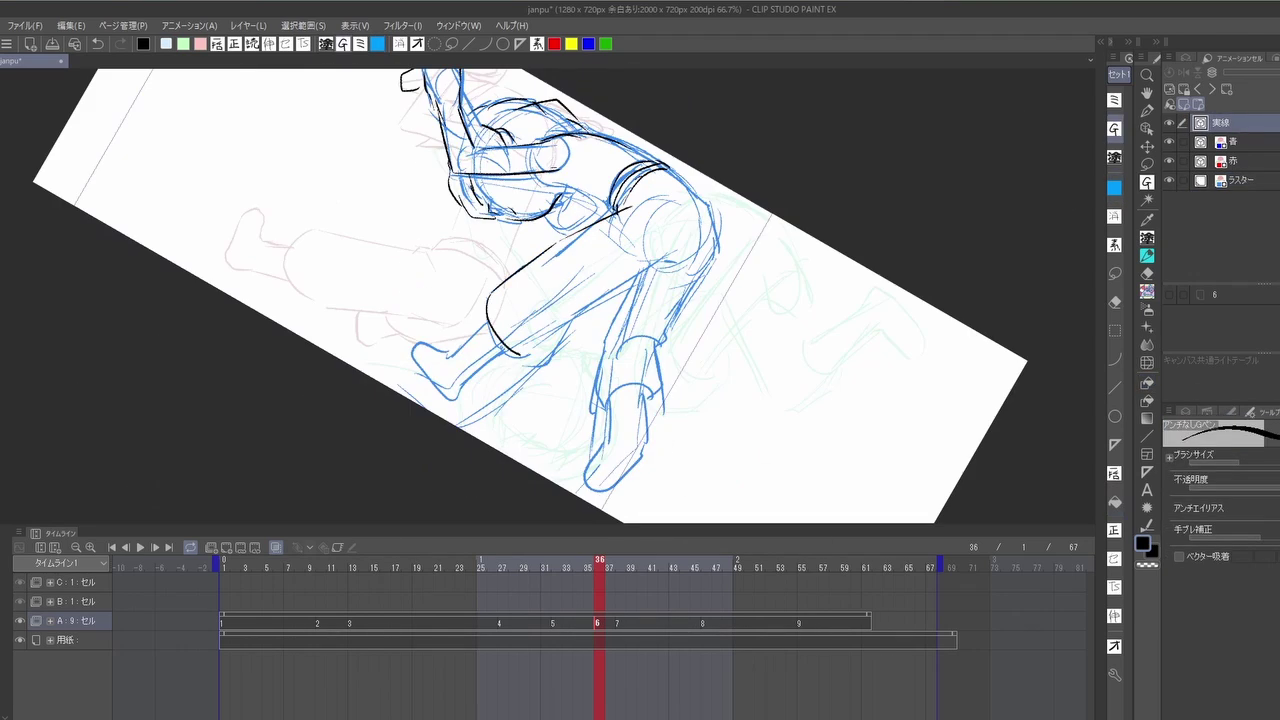
{"action": "left_click_drag", "start_coordinate": [680, 258], "coordinate": [540, 354]}
{"action": "mouse_move", "coordinate": [715, 225]}
{"action": "left_mouse_down"}
{"action": "mouse_move", "coordinate": [665, 384]}
{"action": "mouse_move", "coordinate": [588, 470]}
{"action": "left_mouse_up"}
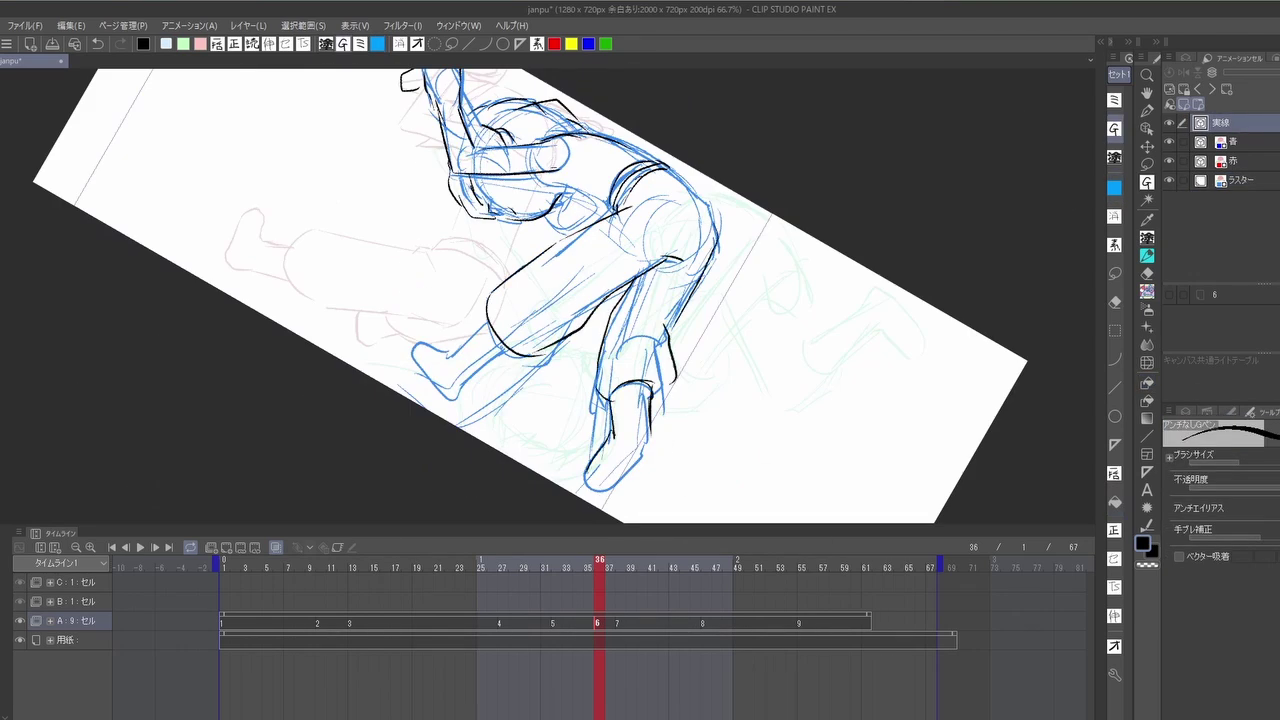
{"action": "left_click_drag", "start_coordinate": [648, 432], "coordinate": [588, 496]}
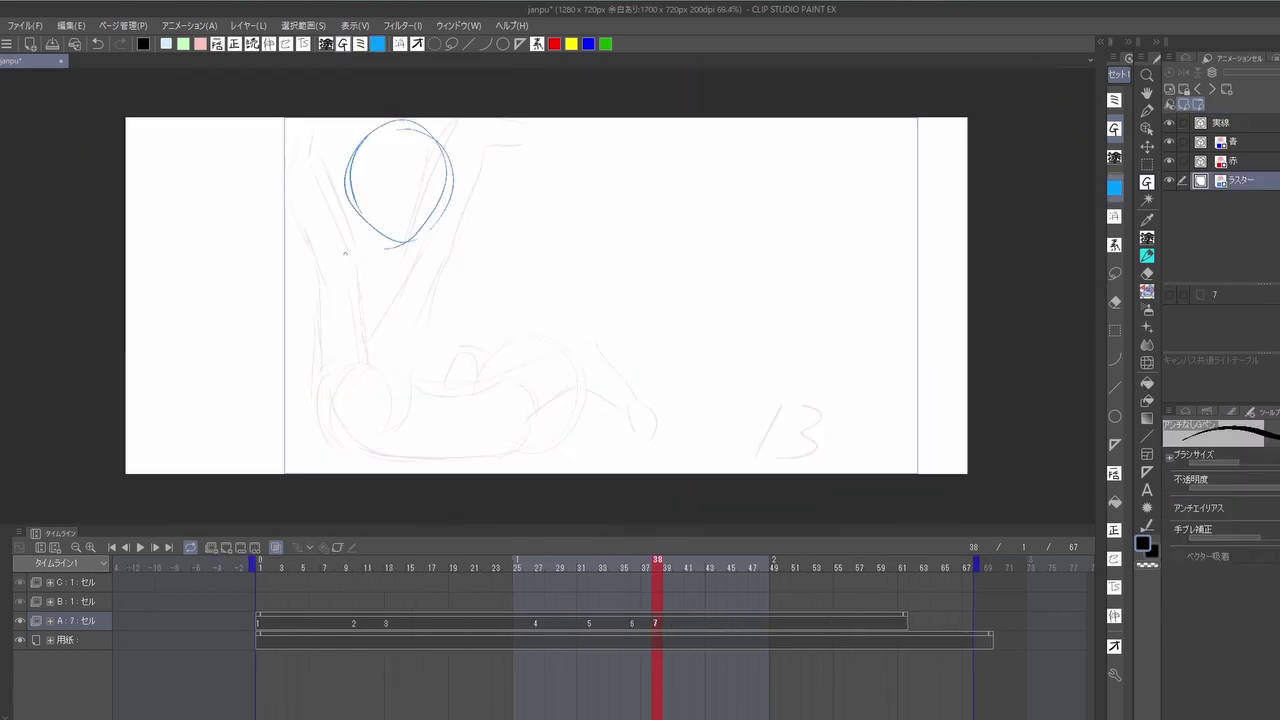
Step: Rough in the leaning torso, hips and bent legs of the sitting-up pose on cel 7 in blue
{"action": "left_click_drag", "start_coordinate": [443, 245], "coordinate": [340, 432]}
{"action": "left_click_drag", "start_coordinate": [336, 266], "coordinate": [430, 236]}
{"action": "left_click_drag", "start_coordinate": [332, 293], "coordinate": [290, 372]}
{"action": "left_click_drag", "start_coordinate": [196, 302], "coordinate": [282, 364]}
{"action": "left_click_drag", "start_coordinate": [170, 302], "coordinate": [148, 355]}
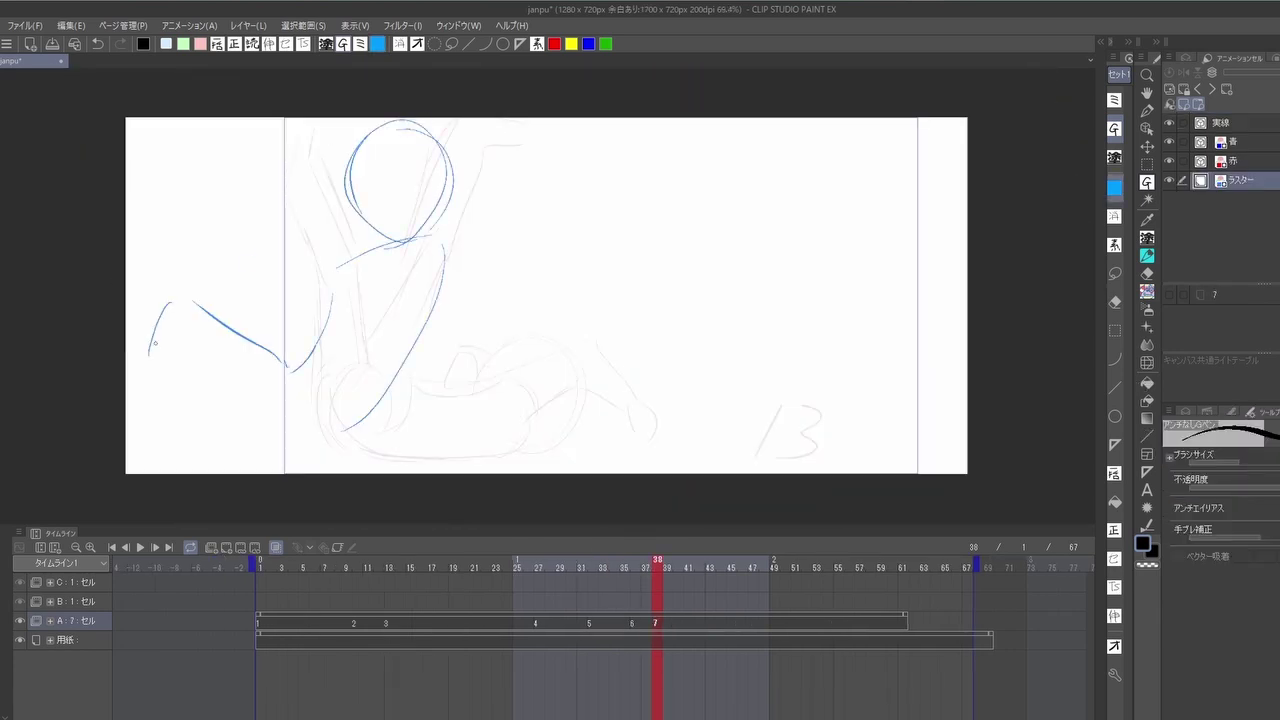
{"action": "left_click_drag", "start_coordinate": [246, 266], "coordinate": [284, 241]}
{"action": "mouse_move", "coordinate": [270, 272]}
{"action": "left_mouse_down"}
{"action": "mouse_move", "coordinate": [226, 432]}
{"action": "mouse_move", "coordinate": [272, 468]}
{"action": "left_mouse_up"}
{"action": "mouse_move", "coordinate": [300, 462]}
{"action": "left_mouse_down"}
{"action": "mouse_move", "coordinate": [382, 443]}
{"action": "mouse_move", "coordinate": [318, 458]}
{"action": "left_mouse_up"}
Step: Sketch the arm stretched behind the body on cel 7 and redraw the head with facial guide lines
{"action": "left_click_drag", "start_coordinate": [434, 236], "coordinate": [516, 280]}
{"action": "left_click_drag", "start_coordinate": [436, 276], "coordinate": [518, 310]}
{"action": "left_click_drag", "start_coordinate": [514, 292], "coordinate": [588, 336]}
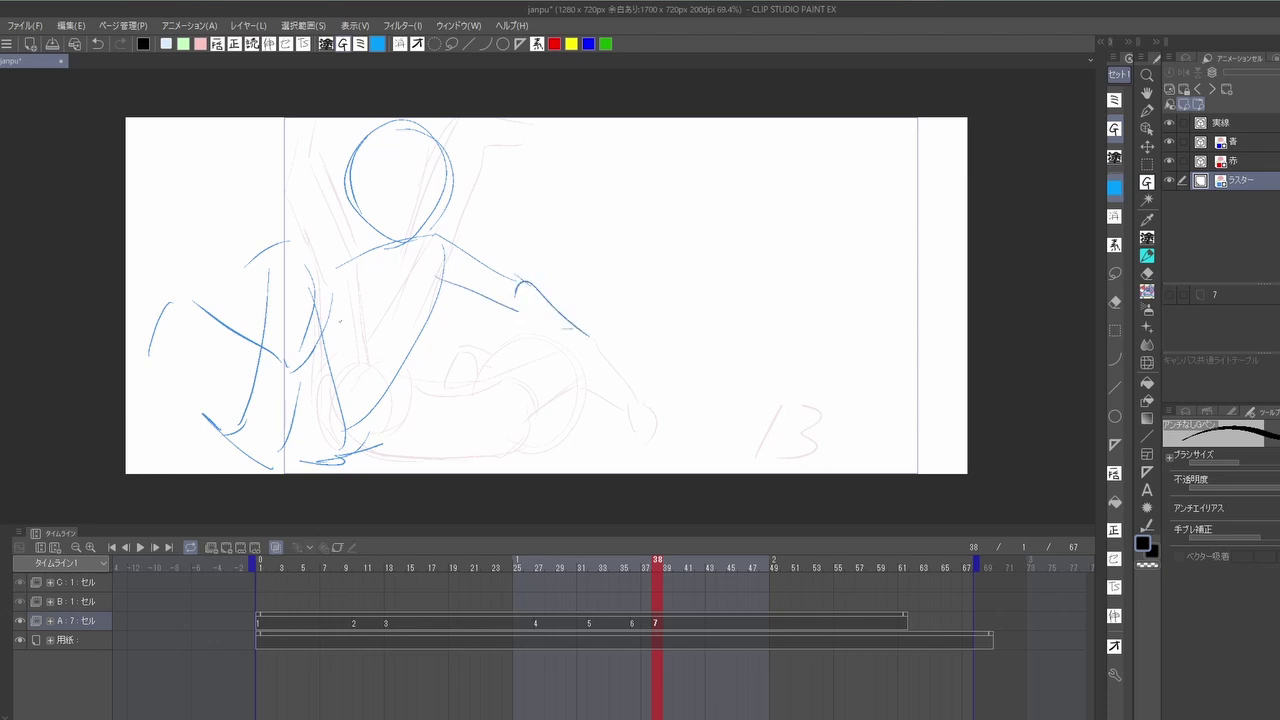
{"action": "left_click_drag", "start_coordinate": [354, 128], "coordinate": [336, 240]}
{"action": "left_click_drag", "start_coordinate": [430, 170], "coordinate": [380, 246]}
{"action": "left_click_drag", "start_coordinate": [340, 210], "coordinate": [418, 182]}
{"action": "left_click_drag", "start_coordinate": [370, 130], "coordinate": [358, 248]}
Step: Draw the lower leg lines on cel 7 and label the drawing with the number 14
{"action": "left_click_drag", "start_coordinate": [262, 338], "coordinate": [232, 440]}
{"action": "left_click_drag", "start_coordinate": [154, 328], "coordinate": [128, 422]}
{"action": "left_click_drag", "start_coordinate": [184, 376], "coordinate": [132, 462]}
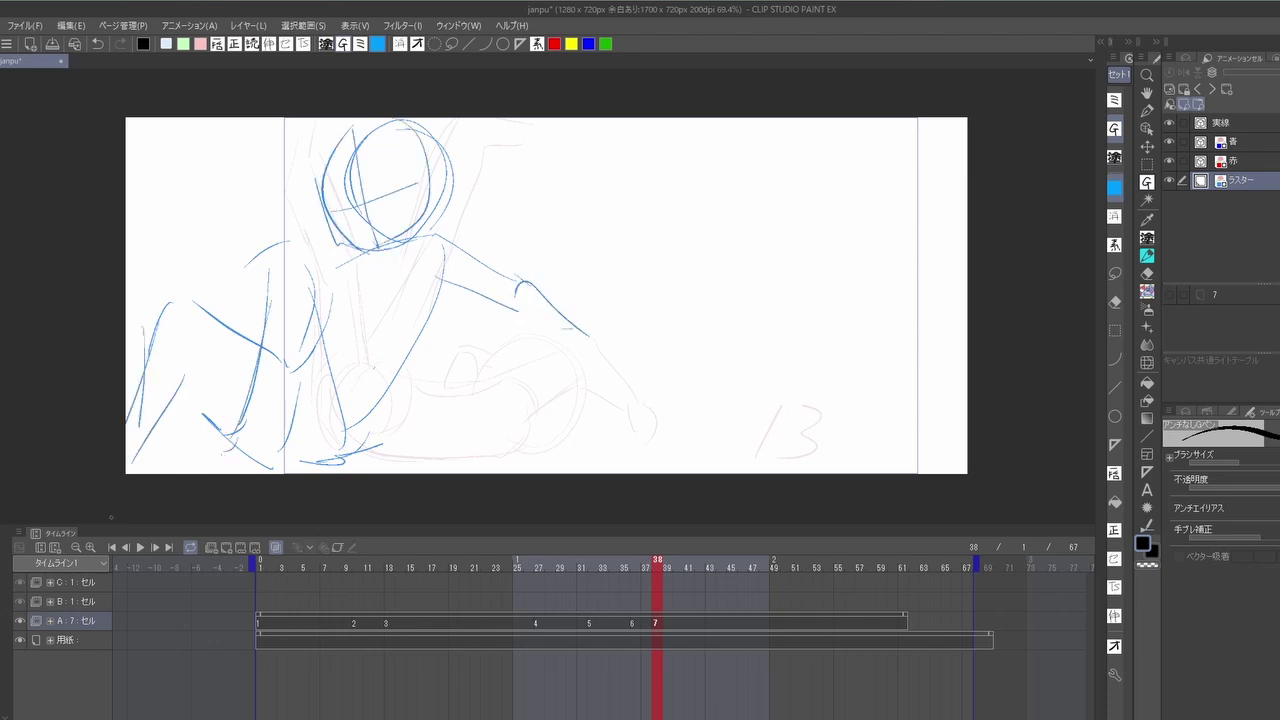
{"action": "left_click_drag", "start_coordinate": [812, 394], "coordinate": [798, 432]}
{"action": "left_click_drag", "start_coordinate": [838, 390], "coordinate": [878, 432]}
Step: Widen the canvas to 2000 px
{"action": "left_click", "coordinate": [71, 25]}
{"action": "left_click", "coordinate": [120, 409]}
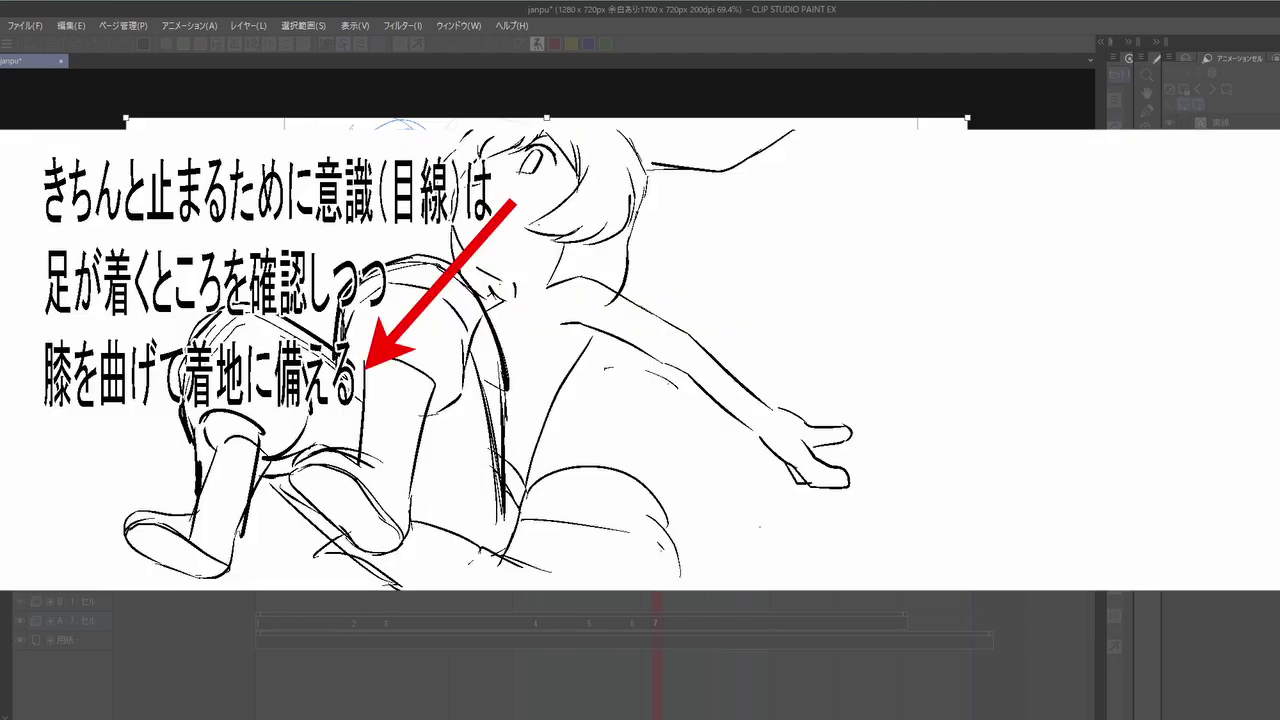
{"action": "key", "text": "Return"}
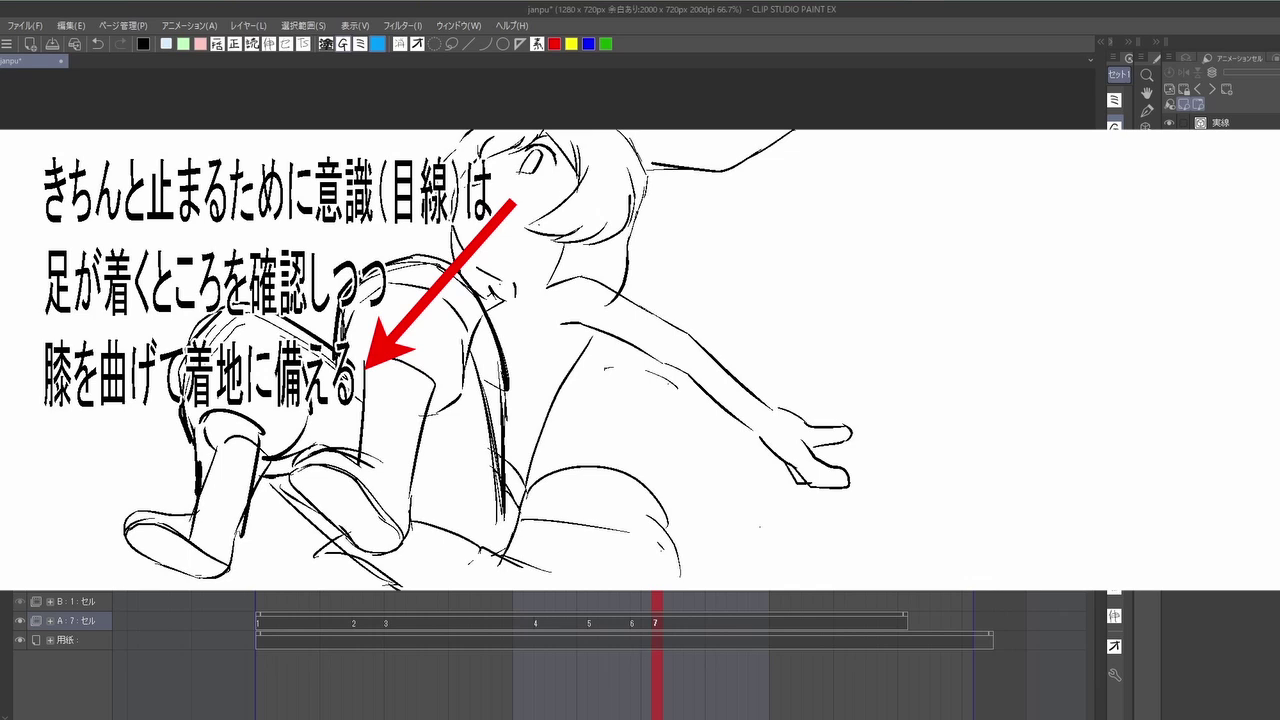
{"action": "left_click", "coordinate": [742, 643]}
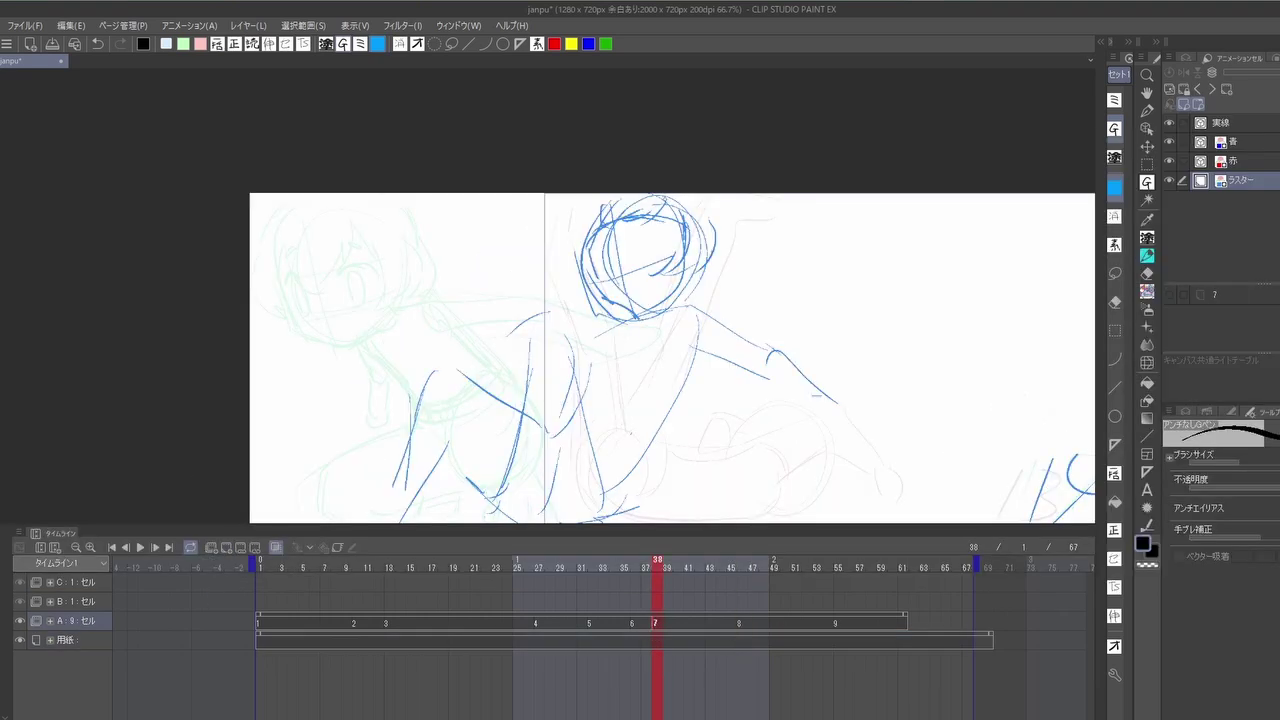
Step: Sketch the hair volume around the head and the ear trailing behind it on cel 7
{"action": "left_click_drag", "start_coordinate": [596, 198], "coordinate": [572, 280]}
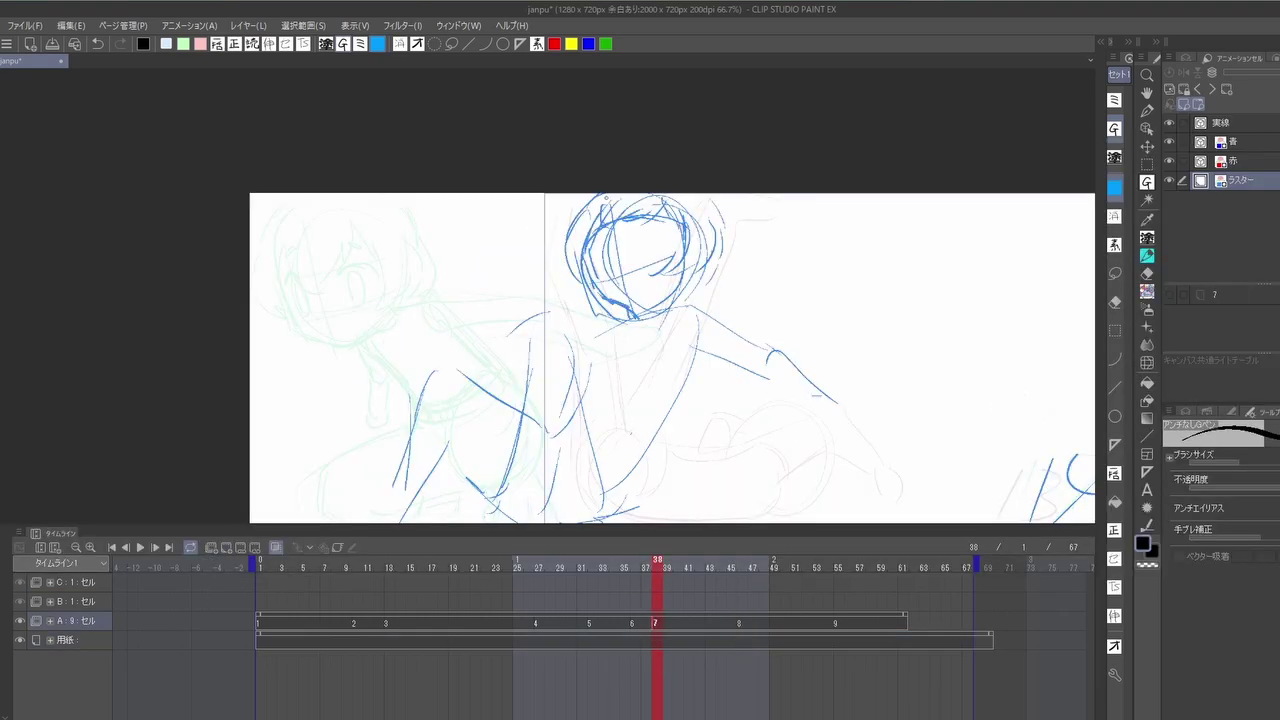
{"action": "left_click_drag", "start_coordinate": [606, 198], "coordinate": [570, 258]}
{"action": "left_click_drag", "start_coordinate": [722, 212], "coordinate": [715, 282]}
{"action": "left_click_drag", "start_coordinate": [826, 197], "coordinate": [733, 219]}
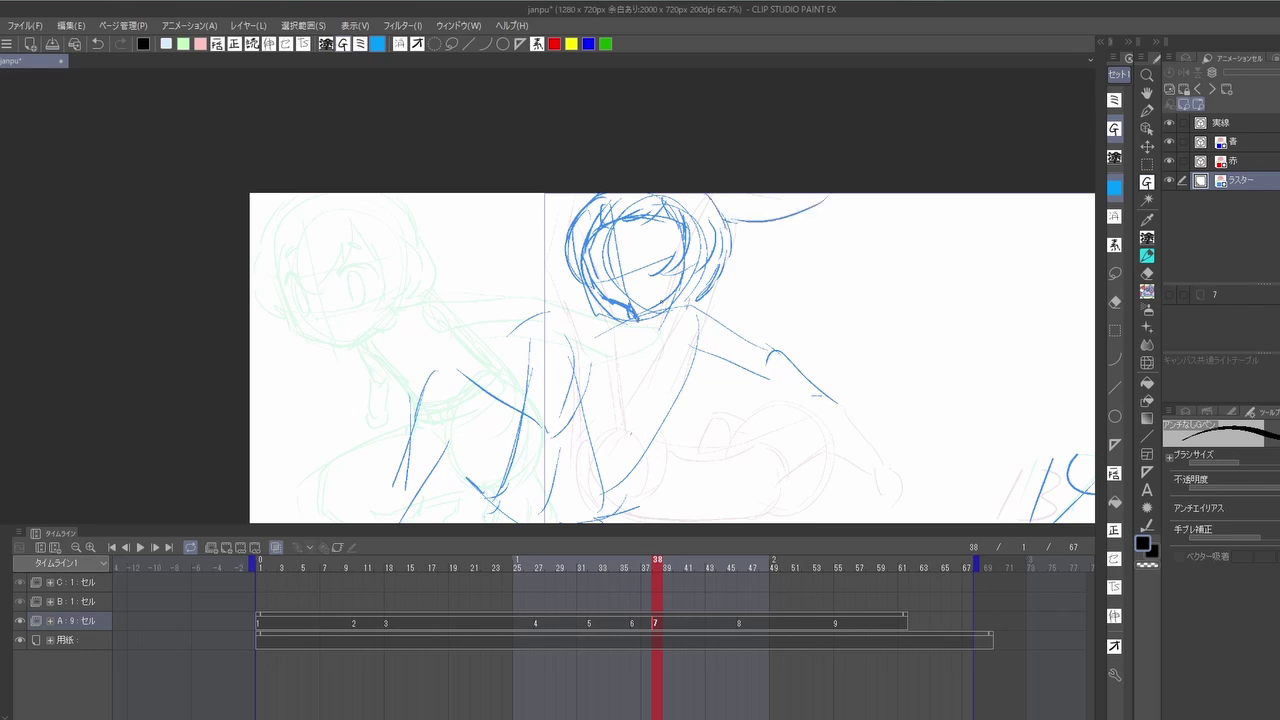
Step: Refine the torso on cel 7 with a shoulder joint circle, chest and back lines, and the waist curve
{"action": "mouse_move", "coordinate": [700, 310]}
{"action": "left_mouse_down"}
{"action": "mouse_move", "coordinate": [670, 346]}
{"action": "mouse_move", "coordinate": [600, 354]}
{"action": "left_mouse_up"}
{"action": "left_click_drag", "start_coordinate": [662, 348], "coordinate": [680, 404]}
{"action": "left_click_drag", "start_coordinate": [605, 355], "coordinate": [565, 450]}
{"action": "left_click_drag", "start_coordinate": [640, 404], "coordinate": [660, 478]}
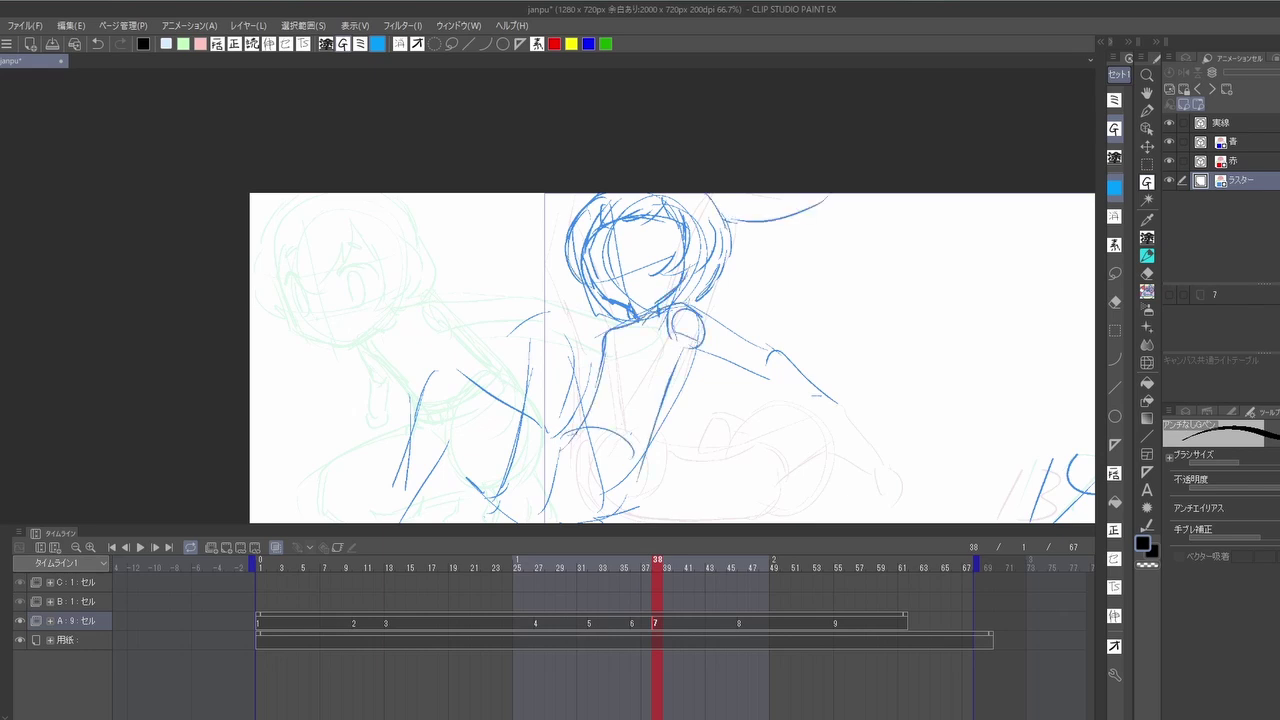
Step: Refine the near bent leg on cel 7, including the knee, trouser cuff, shin and shoe, together with the hip line
{"action": "left_click_drag", "start_coordinate": [756, 495], "coordinate": [829, 378]}
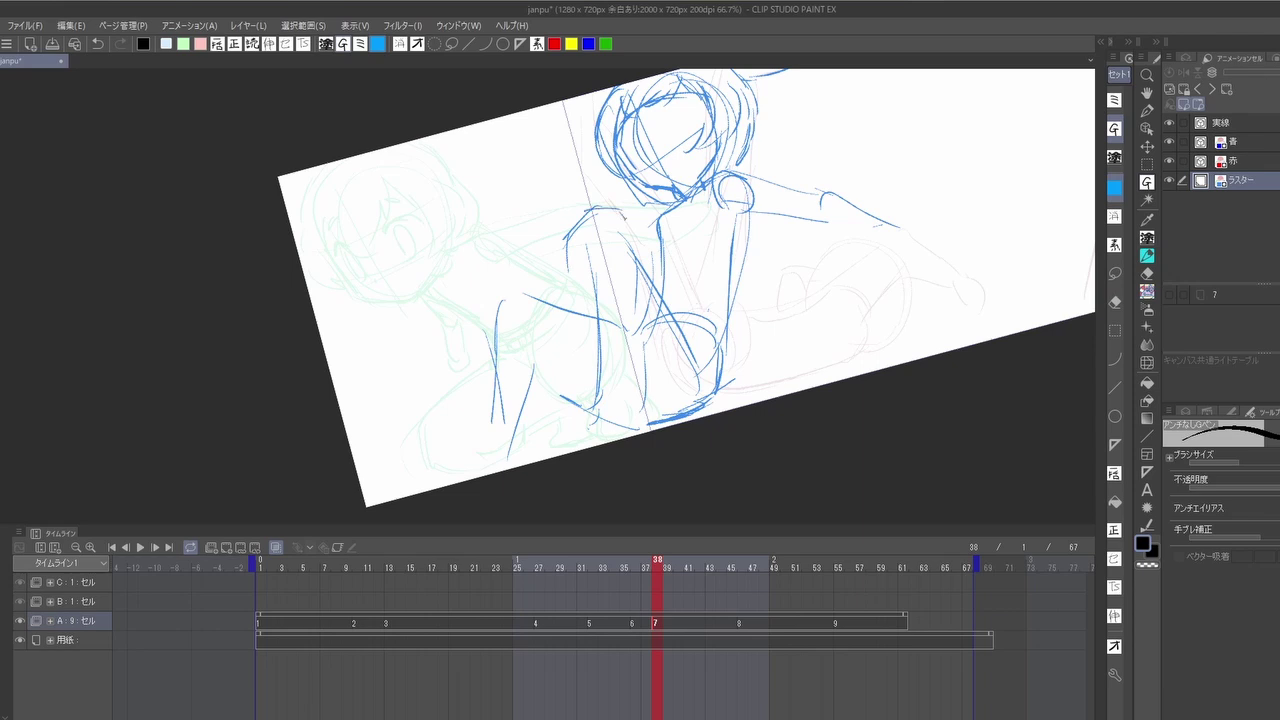
{"action": "left_click_drag", "start_coordinate": [680, 218], "coordinate": [630, 332]}
{"action": "mouse_move", "coordinate": [584, 262]}
{"action": "left_mouse_down"}
{"action": "mouse_move", "coordinate": [564, 300]}
{"action": "mouse_move", "coordinate": [632, 258]}
{"action": "left_mouse_up"}
{"action": "mouse_move", "coordinate": [636, 270]}
{"action": "left_mouse_down"}
{"action": "mouse_move", "coordinate": [642, 354]}
{"action": "mouse_move", "coordinate": [566, 396]}
{"action": "left_mouse_up"}
{"action": "left_click_drag", "start_coordinate": [566, 396], "coordinate": [626, 418]}
{"action": "left_click_drag", "start_coordinate": [646, 276], "coordinate": [628, 402]}
{"action": "left_click_drag", "start_coordinate": [590, 294], "coordinate": [644, 252]}
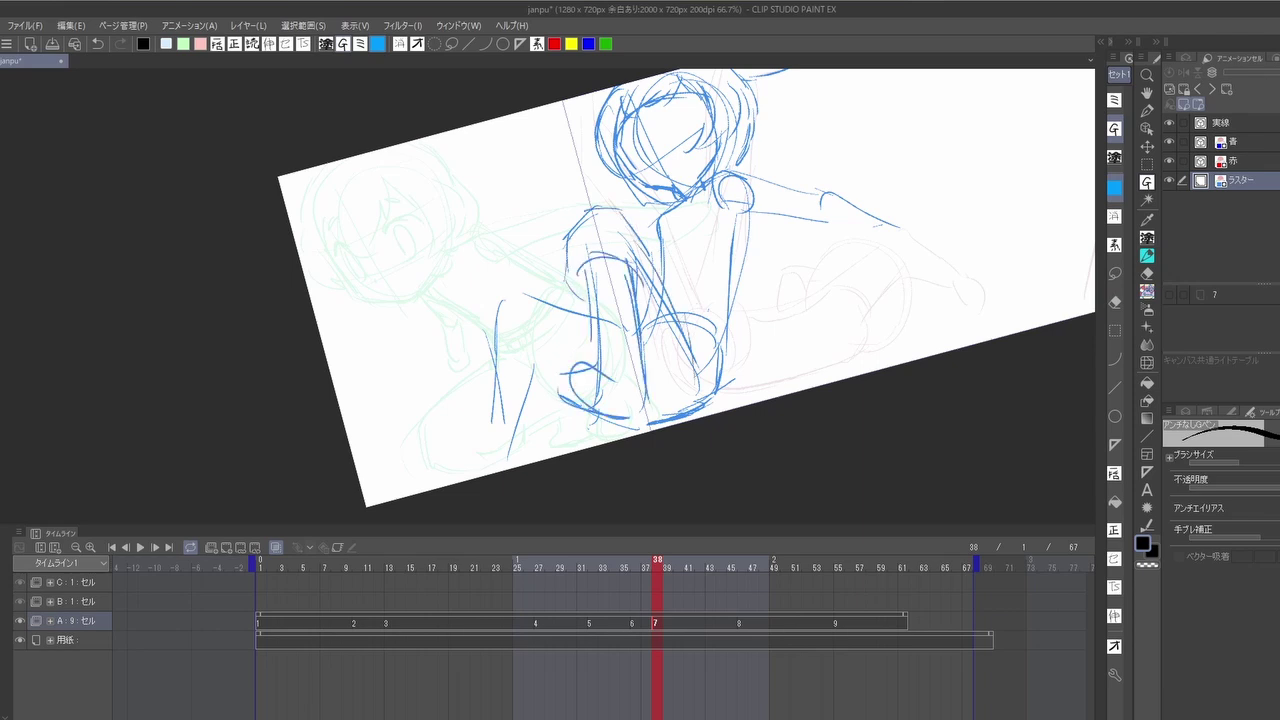
{"action": "left_click_drag", "start_coordinate": [612, 202], "coordinate": [646, 240]}
{"action": "left_click_drag", "start_coordinate": [708, 234], "coordinate": [650, 380]}
{"action": "left_click_drag", "start_coordinate": [696, 314], "coordinate": [726, 342]}
Step: Refine the outstretched arm on cel 7 from the shoulder through the forearm to the hand
{"action": "mouse_move", "coordinate": [730, 222]}
{"action": "left_mouse_down"}
{"action": "mouse_move", "coordinate": [834, 196]}
{"action": "mouse_move", "coordinate": [858, 244]}
{"action": "left_mouse_up"}
{"action": "mouse_move", "coordinate": [850, 250]}
{"action": "left_mouse_down"}
{"action": "mouse_move", "coordinate": [740, 335]}
{"action": "mouse_move", "coordinate": [818, 346]}
{"action": "left_mouse_up"}
{"action": "left_click_drag", "start_coordinate": [768, 350], "coordinate": [802, 342]}
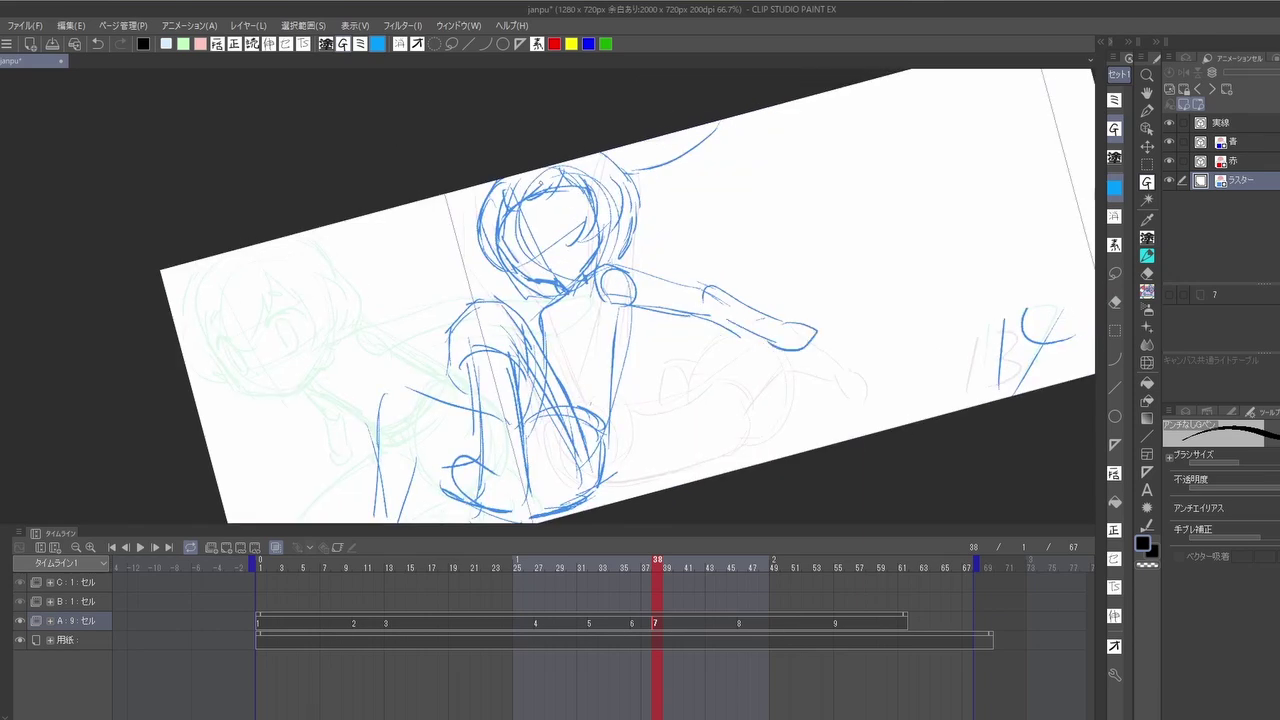
Step: Draw the far leg on cel 7 with its thigh, cuff, shin and foot in blue
{"action": "left_click_drag", "start_coordinate": [600, 400], "coordinate": [703, 324]}
{"action": "mouse_move", "coordinate": [610, 320]}
{"action": "left_mouse_down"}
{"action": "mouse_move", "coordinate": [505, 355]}
{"action": "mouse_move", "coordinate": [514, 384]}
{"action": "left_mouse_up"}
{"action": "mouse_move", "coordinate": [516, 384]}
{"action": "left_mouse_down"}
{"action": "mouse_move", "coordinate": [504, 454]}
{"action": "mouse_move", "coordinate": [476, 450]}
{"action": "left_mouse_up"}
{"action": "mouse_move", "coordinate": [500, 450]}
{"action": "left_mouse_down"}
{"action": "mouse_move", "coordinate": [430, 474]}
{"action": "mouse_move", "coordinate": [494, 472]}
{"action": "left_mouse_up"}
{"action": "left_click_drag", "start_coordinate": [600, 400], "coordinate": [489, 439]}
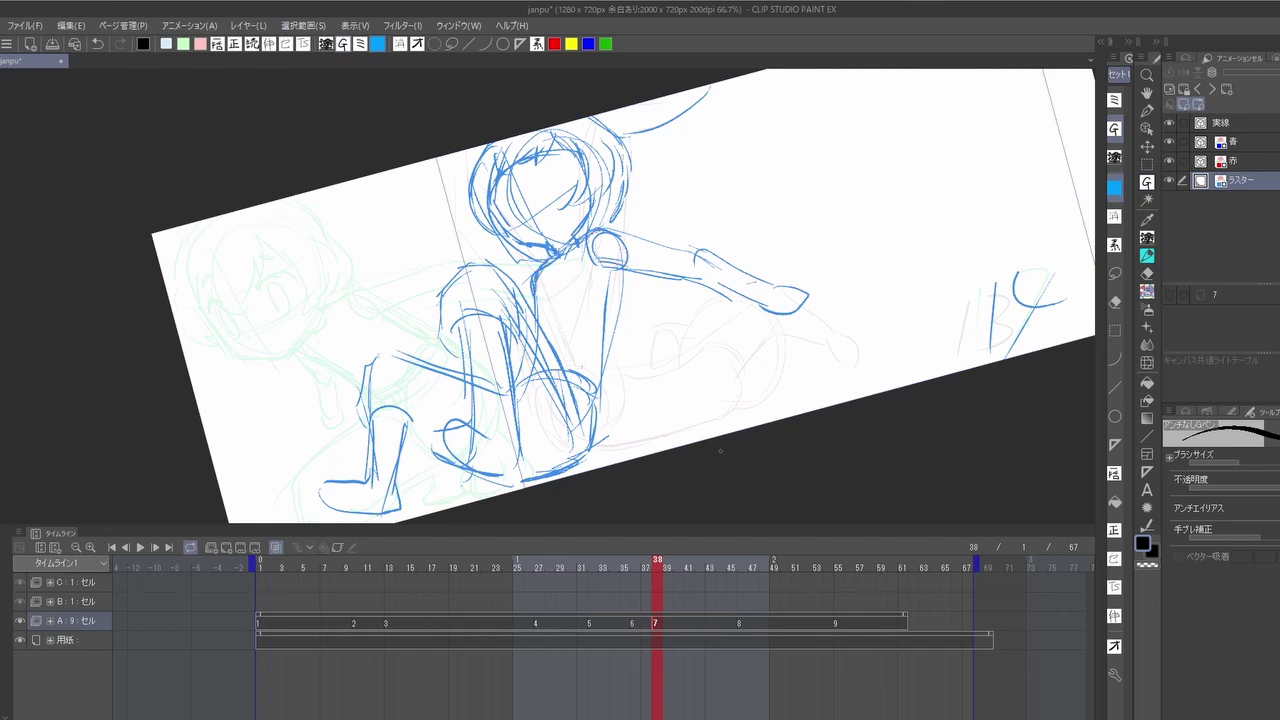
Step: Ink the face outline, fringe and eye on cel 7 in black on the line-art layer
{"action": "key", "text": "ctrl+alt+0"}
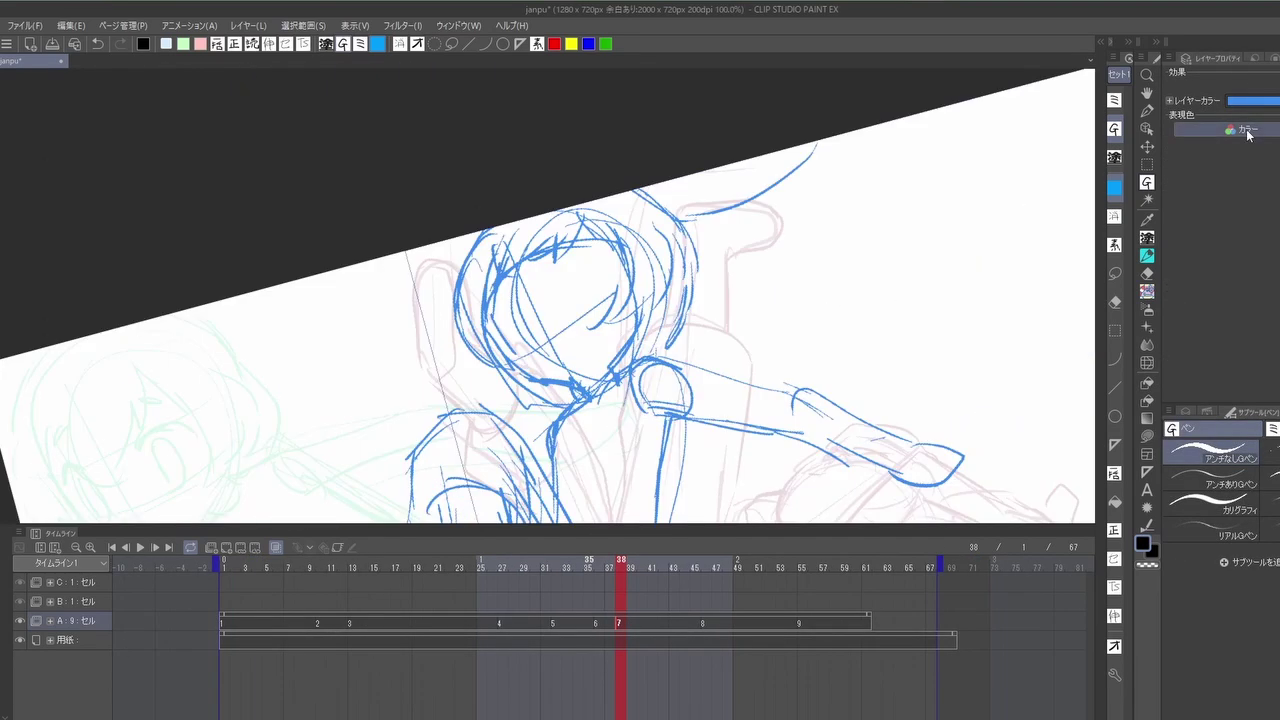
{"action": "left_click", "coordinate": [1220, 122]}
{"action": "left_click_drag", "start_coordinate": [497, 260], "coordinate": [518, 362]}
{"action": "left_click_drag", "start_coordinate": [610, 250], "coordinate": [562, 290]}
{"action": "left_click_drag", "start_coordinate": [562, 264], "coordinate": [548, 294]}
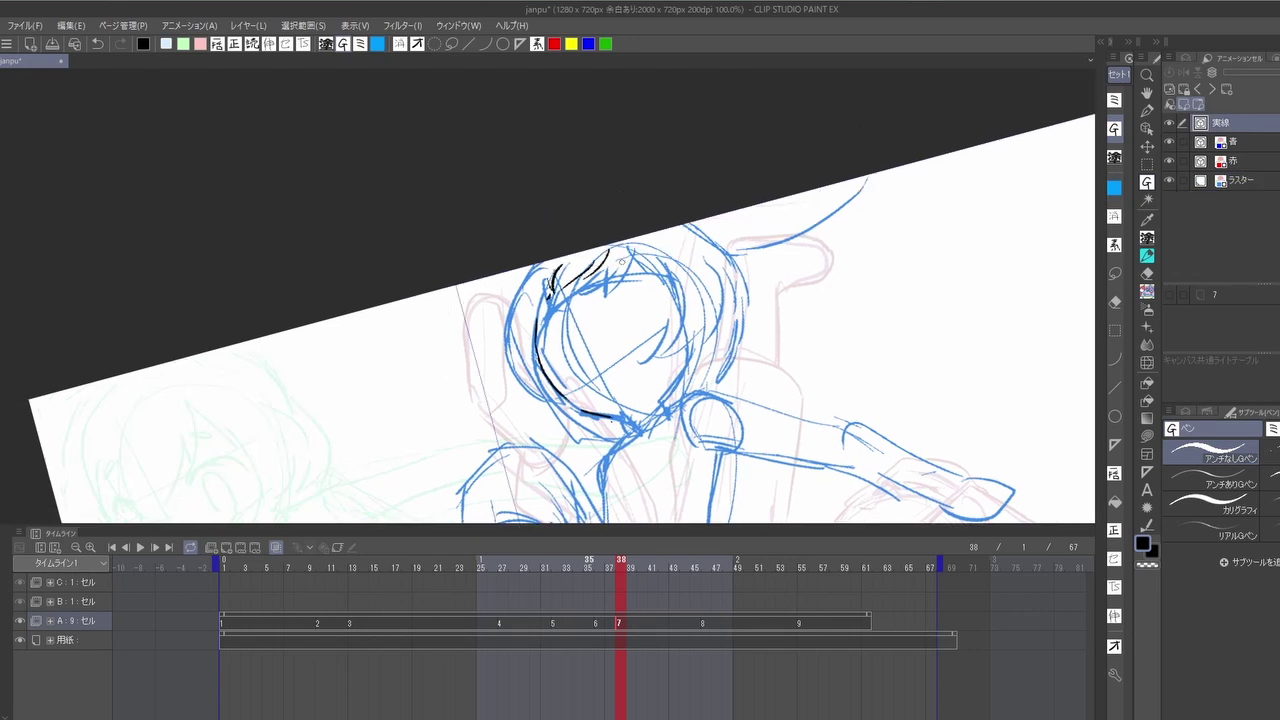
{"action": "key", "text": "minus"}
{"action": "mouse_move", "coordinate": [620, 246]}
{"action": "left_mouse_down"}
{"action": "mouse_move", "coordinate": [666, 286]}
{"action": "mouse_move", "coordinate": [610, 256]}
{"action": "mouse_move", "coordinate": [638, 328]}
{"action": "left_mouse_up"}
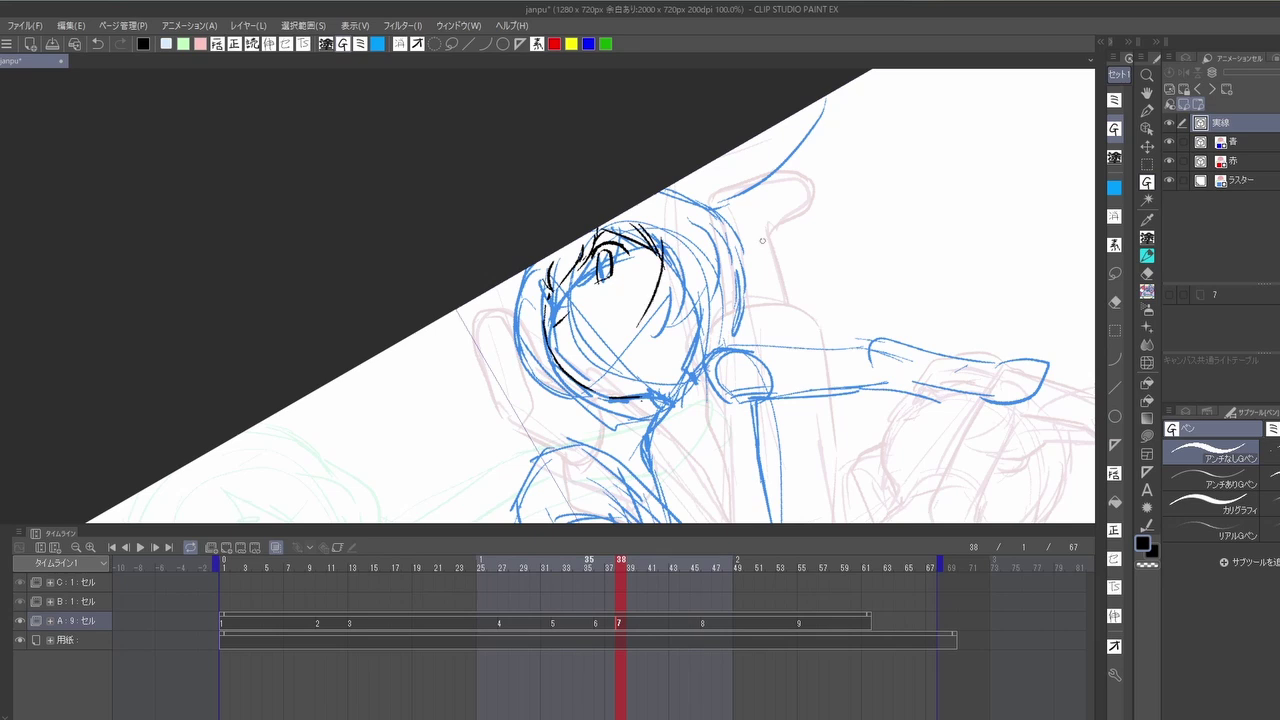
Step: Ink the outer hair contour, the neck, and the outstretched arm with its hand on cel 7
{"action": "left_click_drag", "start_coordinate": [712, 220], "coordinate": [732, 272]}
{"action": "left_click_drag", "start_coordinate": [730, 252], "coordinate": [634, 334]}
{"action": "left_click_drag", "start_coordinate": [556, 368], "coordinate": [528, 290]}
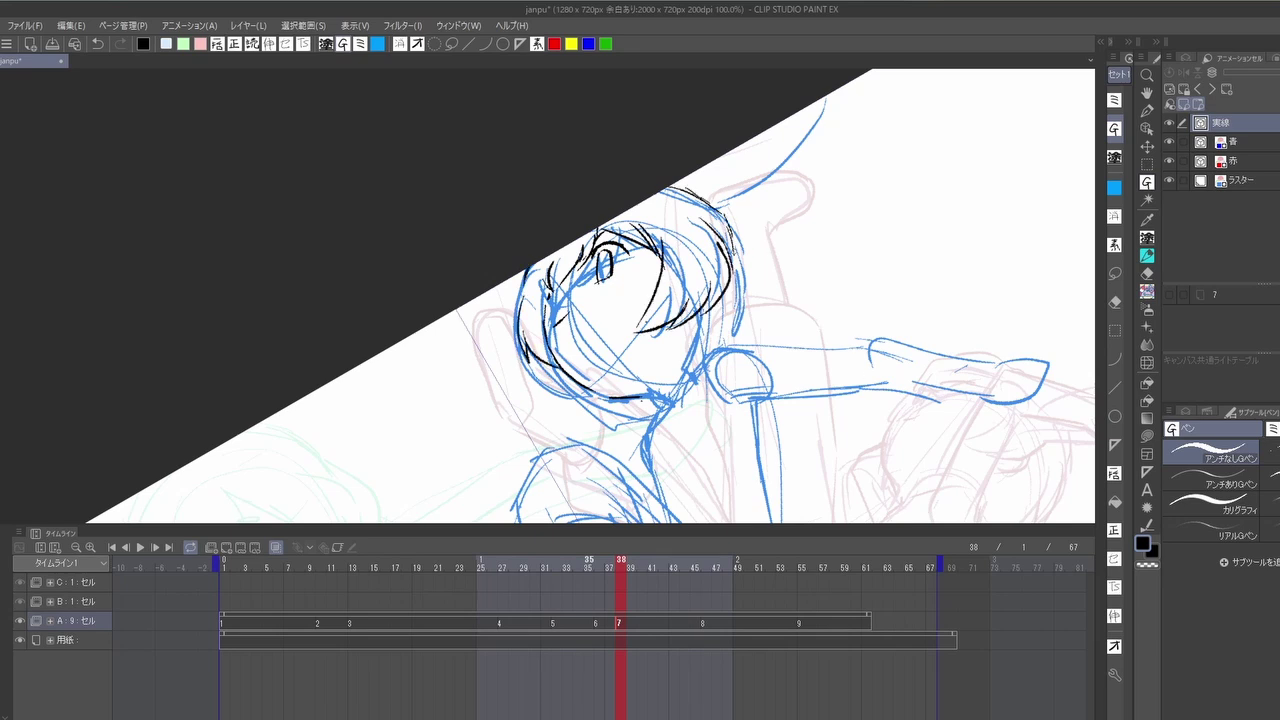
{"action": "left_click_drag", "start_coordinate": [738, 268], "coordinate": [752, 362]}
{"action": "left_click_drag", "start_coordinate": [600, 372], "coordinate": [585, 425]}
{"action": "mouse_move", "coordinate": [640, 300]}
{"action": "left_mouse_down"}
{"action": "mouse_move", "coordinate": [686, 373]}
{"action": "mouse_move", "coordinate": [610, 300]}
{"action": "mouse_move", "coordinate": [545, 270]}
{"action": "left_mouse_up"}
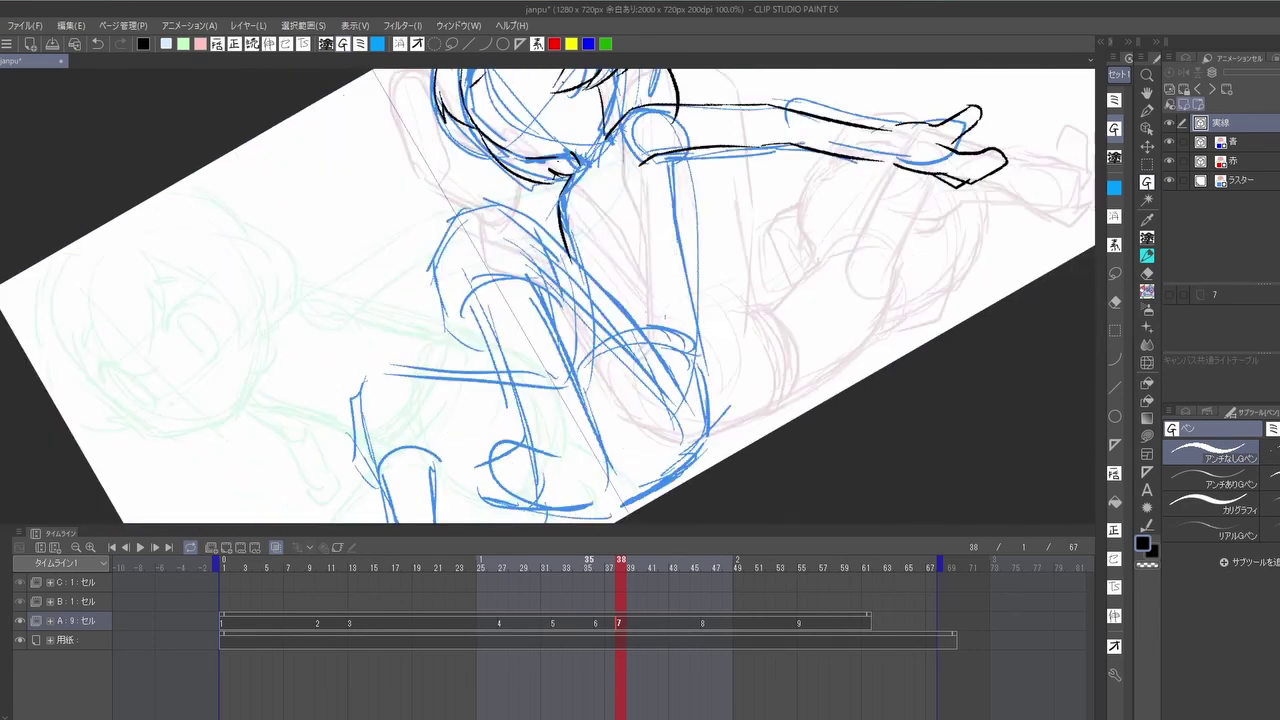
Step: Ink the torso, waist and the near bent leg with its trouser cuff on cel 7
{"action": "mouse_move", "coordinate": [685, 160]}
{"action": "left_mouse_down"}
{"action": "mouse_move", "coordinate": [690, 340]}
{"action": "mouse_move", "coordinate": [642, 364]}
{"action": "left_mouse_up"}
{"action": "left_click_drag", "start_coordinate": [712, 346], "coordinate": [650, 496]}
{"action": "left_click_drag", "start_coordinate": [600, 300], "coordinate": [540, 270]}
{"action": "mouse_move", "coordinate": [655, 132]}
{"action": "left_mouse_down"}
{"action": "mouse_move", "coordinate": [484, 268]}
{"action": "mouse_move", "coordinate": [540, 262]}
{"action": "mouse_move", "coordinate": [510, 318]}
{"action": "left_mouse_up"}
{"action": "left_click_drag", "start_coordinate": [655, 205], "coordinate": [628, 296]}
{"action": "left_click_drag", "start_coordinate": [664, 258], "coordinate": [546, 388]}
Step: Ink the far leg, the shins and both shoes on cel 7
{"action": "mouse_move", "coordinate": [600, 300]}
{"action": "left_mouse_down"}
{"action": "mouse_move", "coordinate": [655, 213]}
{"action": "mouse_move", "coordinate": [690, 300]}
{"action": "left_mouse_up"}
{"action": "left_click_drag", "start_coordinate": [740, 210], "coordinate": [650, 270]}
{"action": "mouse_move", "coordinate": [714, 177]}
{"action": "left_mouse_down"}
{"action": "mouse_move", "coordinate": [620, 260]}
{"action": "mouse_move", "coordinate": [660, 300]}
{"action": "mouse_move", "coordinate": [580, 360]}
{"action": "mouse_move", "coordinate": [560, 300]}
{"action": "left_mouse_up"}
{"action": "left_click_drag", "start_coordinate": [605, 296], "coordinate": [562, 440]}
{"action": "left_click_drag", "start_coordinate": [630, 350], "coordinate": [680, 390]}
{"action": "left_click_drag", "start_coordinate": [680, 395], "coordinate": [582, 435]}
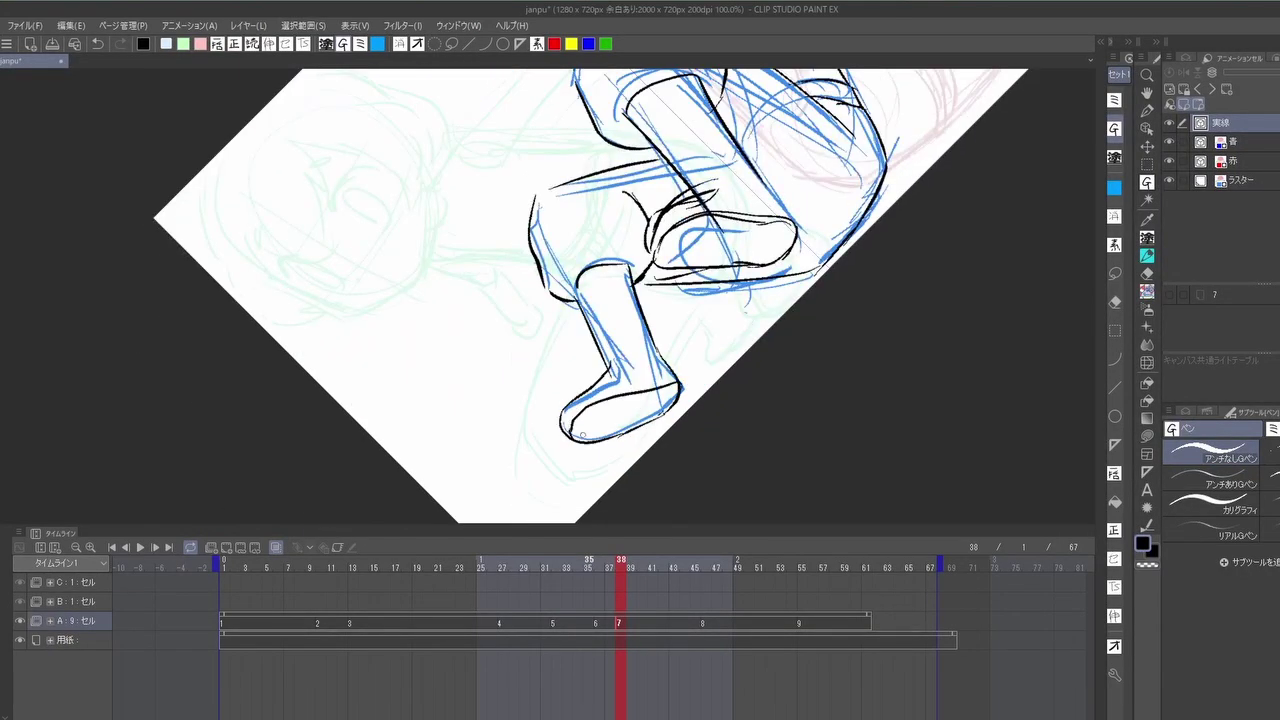
Step: Finish inking cel 7 with the rabbit ear and the tail behind the hips
{"action": "key", "text": "ctrl+0"}
{"action": "left_click", "coordinate": [1235, 180]}
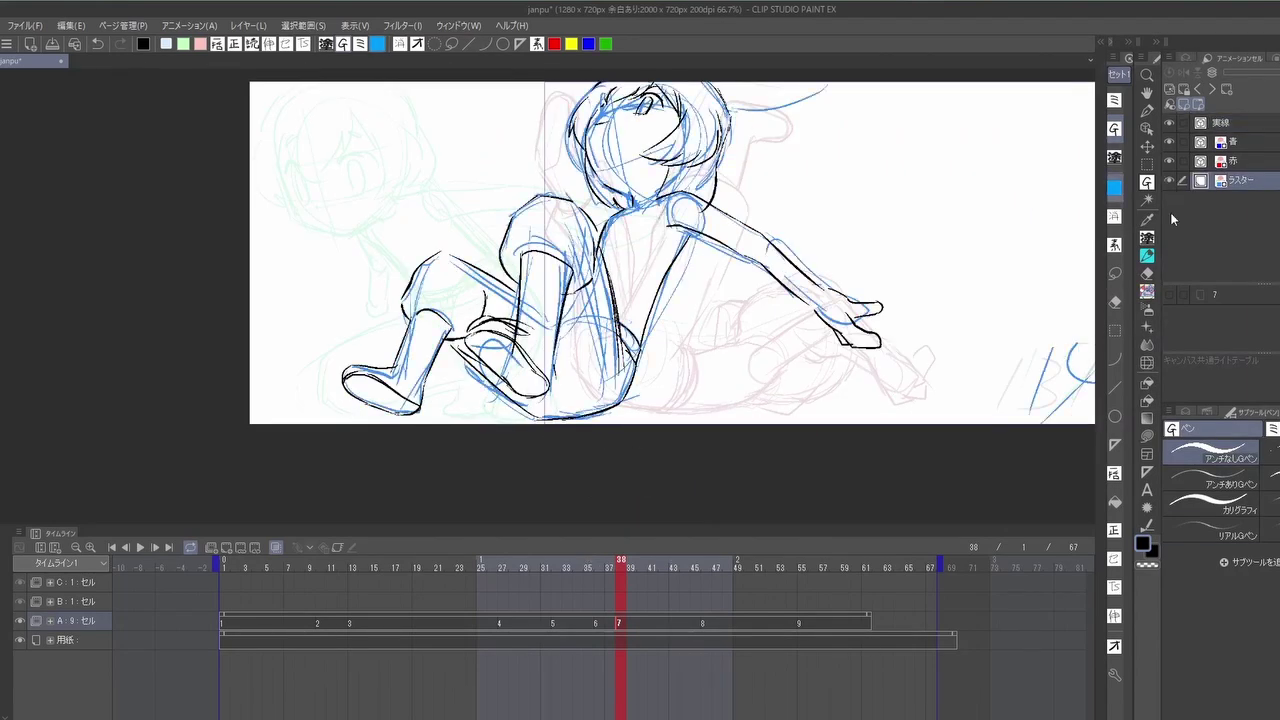
{"action": "left_click", "coordinate": [1220, 122]}
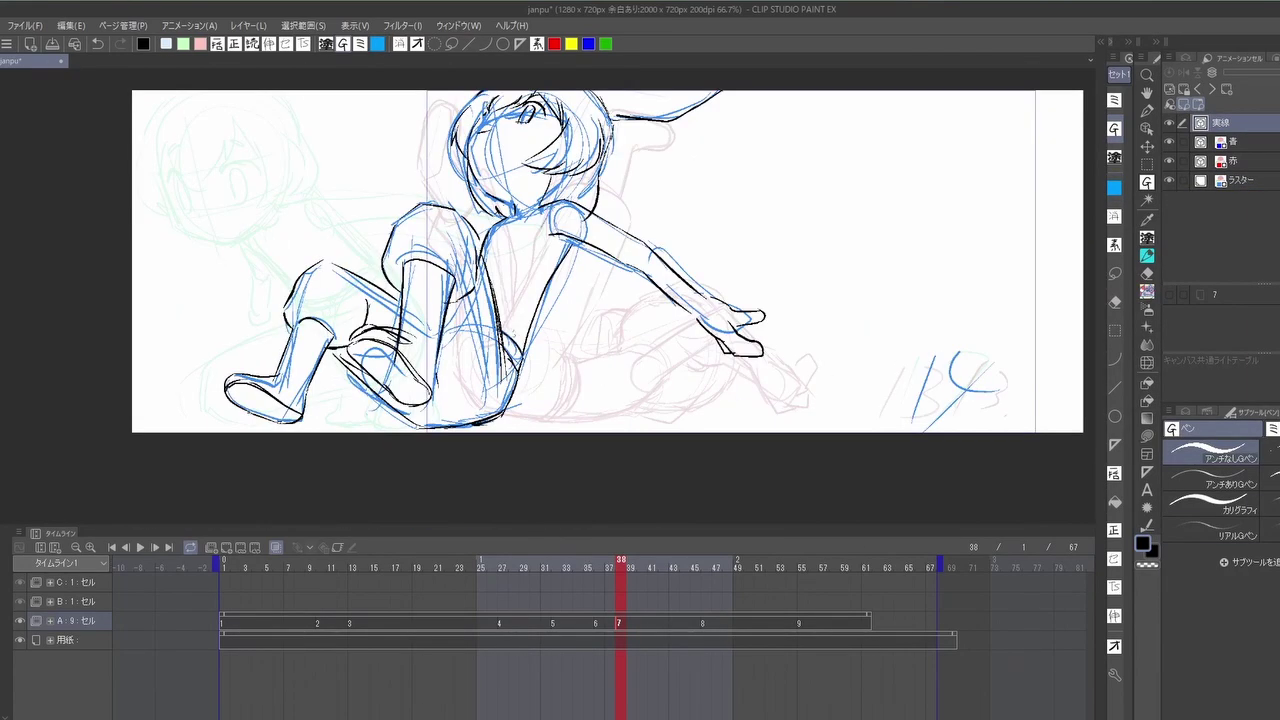
{"action": "mouse_move", "coordinate": [556, 270]}
{"action": "left_mouse_down"}
{"action": "mouse_move", "coordinate": [605, 266]}
{"action": "mouse_move", "coordinate": [650, 385]}
{"action": "left_mouse_up"}
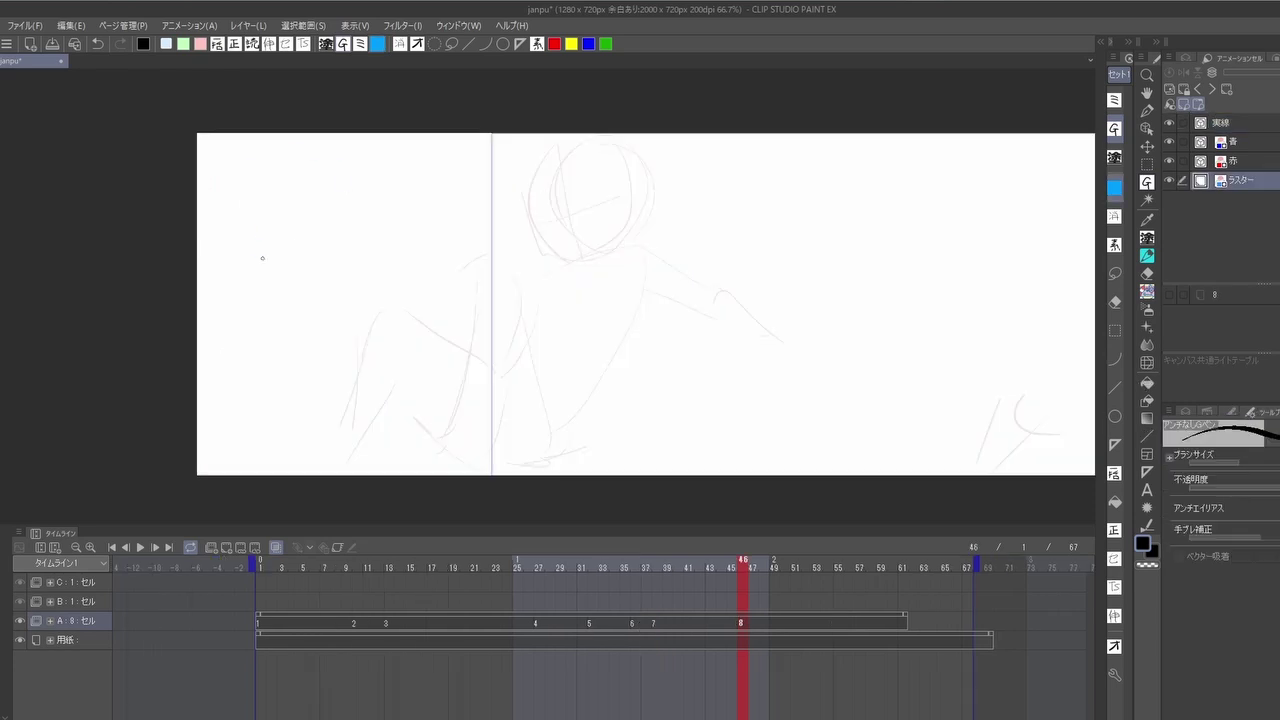
Step: Rough in the head circle, shoulders and slanted torso lines of a crouching pose on cel 8
{"action": "left_click_drag", "start_coordinate": [330, 155], "coordinate": [250, 272]}
{"action": "left_click_drag", "start_coordinate": [336, 252], "coordinate": [378, 238]}
{"action": "left_click_drag", "start_coordinate": [305, 270], "coordinate": [340, 322]}
{"action": "left_click_drag", "start_coordinate": [370, 230], "coordinate": [464, 320]}
{"action": "left_click_drag", "start_coordinate": [310, 290], "coordinate": [378, 357]}
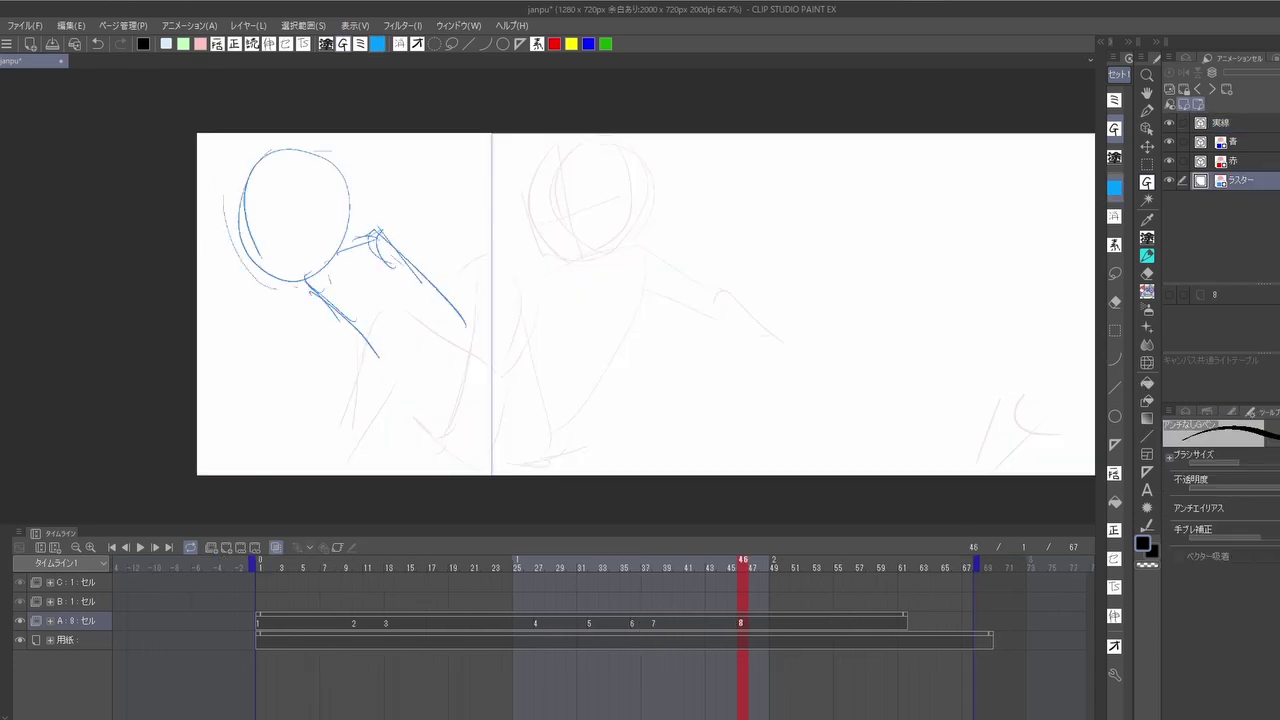
Step: Rough in the hip oval, lower legs, front thigh and back line on cel 8
{"action": "left_click_drag", "start_coordinate": [458, 318], "coordinate": [430, 314]}
{"action": "left_click_drag", "start_coordinate": [440, 420], "coordinate": [446, 472]}
{"action": "left_click_drag", "start_coordinate": [470, 376], "coordinate": [476, 466]}
{"action": "left_click_drag", "start_coordinate": [356, 374], "coordinate": [246, 460]}
{"action": "left_click_drag", "start_coordinate": [386, 256], "coordinate": [448, 316]}
{"action": "left_click_drag", "start_coordinate": [340, 314], "coordinate": [384, 362]}
Step: Rough in the arm stretched out behind the character on cel 8 and write the number 17 beside the pose
{"action": "left_click_drag", "start_coordinate": [386, 232], "coordinate": [580, 262]}
{"action": "left_click_drag", "start_coordinate": [424, 278], "coordinate": [550, 292]}
{"action": "left_click_drag", "start_coordinate": [590, 266], "coordinate": [598, 300]}
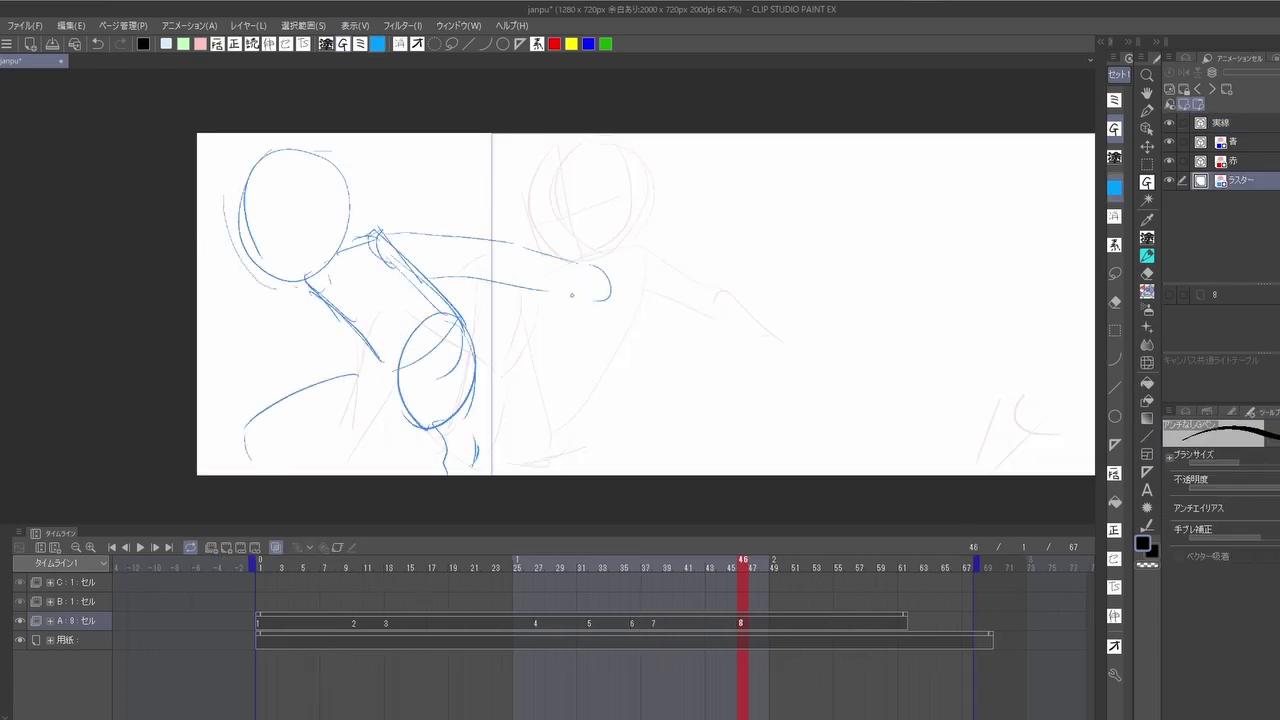
{"action": "left_click_drag", "start_coordinate": [984, 400], "coordinate": [966, 447]}
{"action": "left_click_drag", "start_coordinate": [1014, 410], "coordinate": [990, 472]}
Step: Add animation cel 9 at frame 55 of the timeline
{"action": "left_click", "coordinate": [847, 577]}
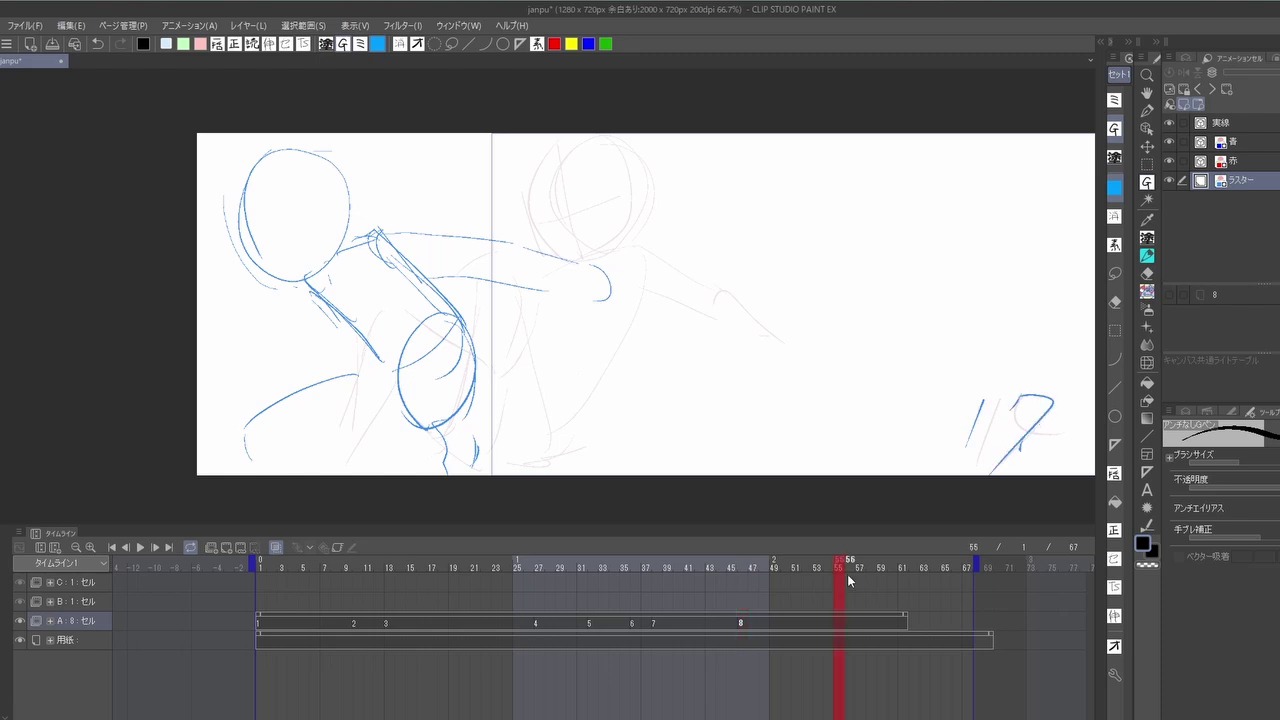
{"action": "left_click", "coordinate": [232, 553]}
Step: Draw the outer head contour, facial guidelines and near eye on cel 8 in blue
{"action": "left_click_drag", "start_coordinate": [380, 215], "coordinate": [400, 350]}
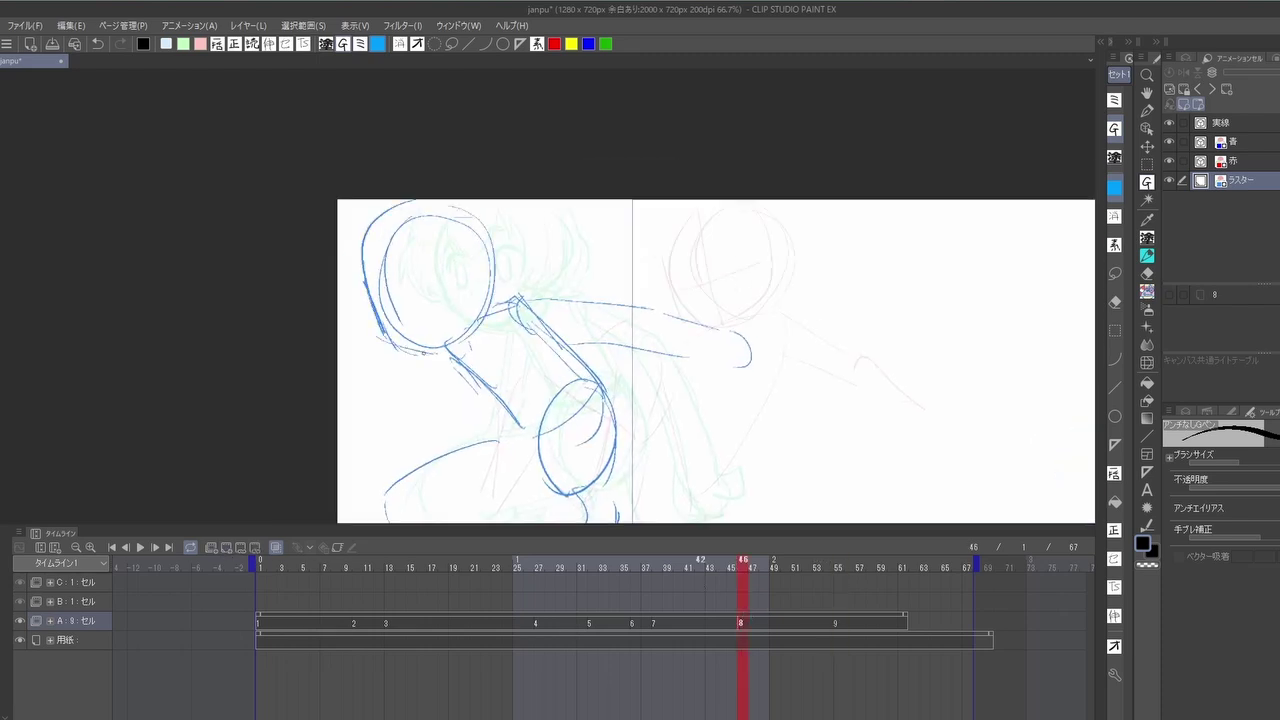
{"action": "left_click_drag", "start_coordinate": [450, 205], "coordinate": [490, 340]}
{"action": "left_click_drag", "start_coordinate": [381, 277], "coordinate": [489, 264]}
{"action": "left_click_drag", "start_coordinate": [396, 230], "coordinate": [424, 364]}
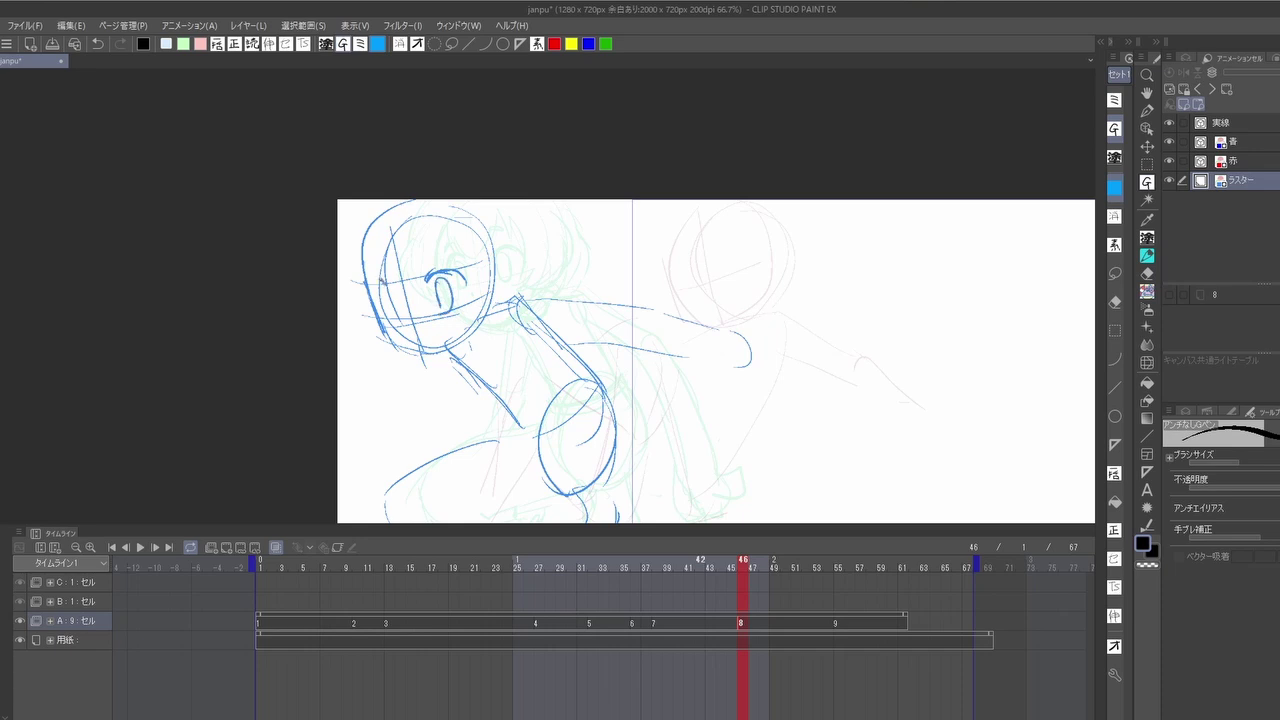
Step: Refine the jaw, fringe, far eye and back hair on cel 8 in blue
{"action": "left_click_drag", "start_coordinate": [364, 294], "coordinate": [440, 352]}
{"action": "mouse_move", "coordinate": [438, 234]}
{"action": "left_mouse_down"}
{"action": "mouse_move", "coordinate": [436, 262]}
{"action": "mouse_move", "coordinate": [410, 290]}
{"action": "left_mouse_up"}
{"action": "left_click_drag", "start_coordinate": [376, 256], "coordinate": [374, 278]}
{"action": "left_click_drag", "start_coordinate": [390, 292], "coordinate": [414, 300]}
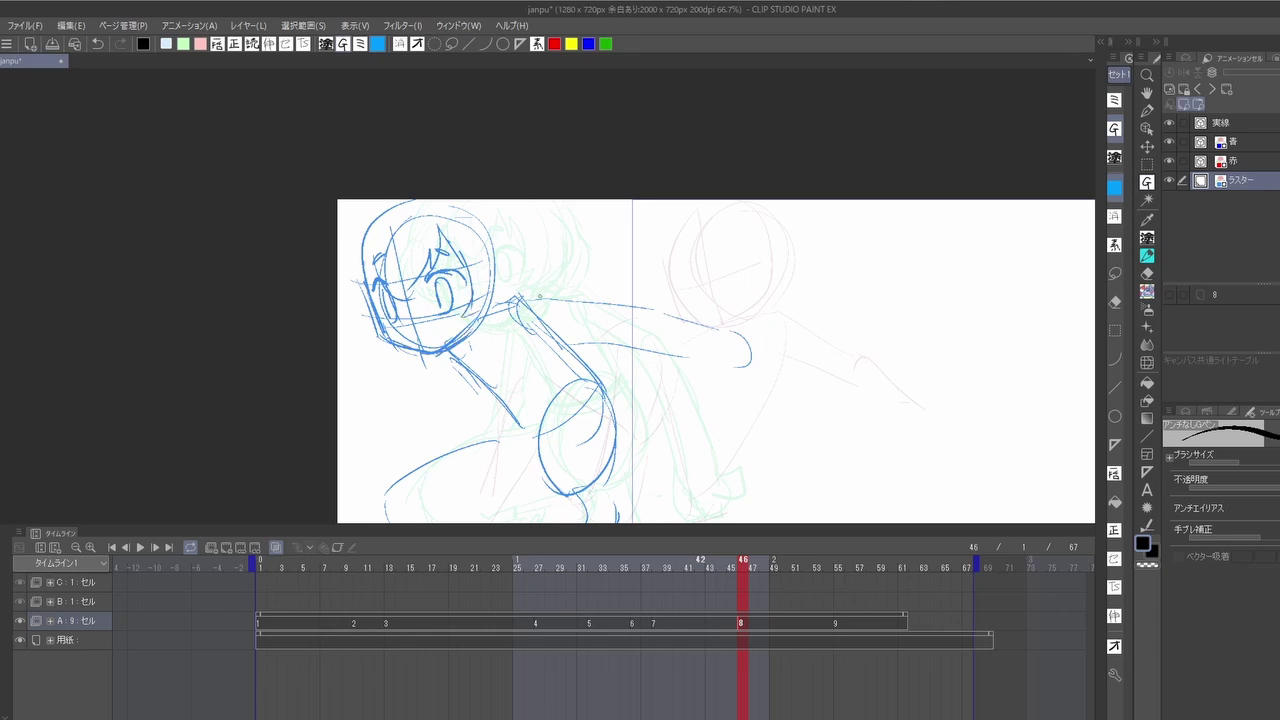
{"action": "left_click_drag", "start_coordinate": [488, 240], "coordinate": [506, 302]}
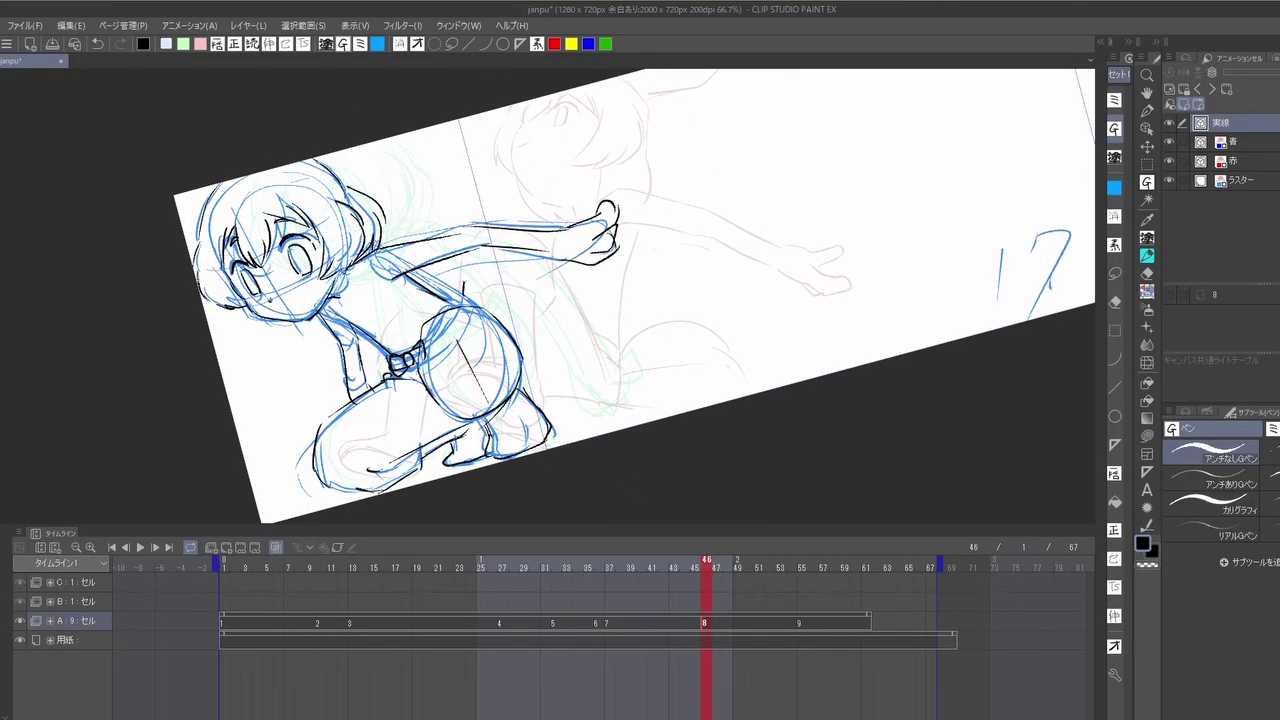
Step: Ink the sweeping tail behind the crouching character on cel 8
{"action": "mouse_move", "coordinate": [495, 212]}
{"action": "left_mouse_down"}
{"action": "mouse_move", "coordinate": [628, 292]}
{"action": "mouse_move", "coordinate": [683, 362]}
{"action": "left_mouse_up"}
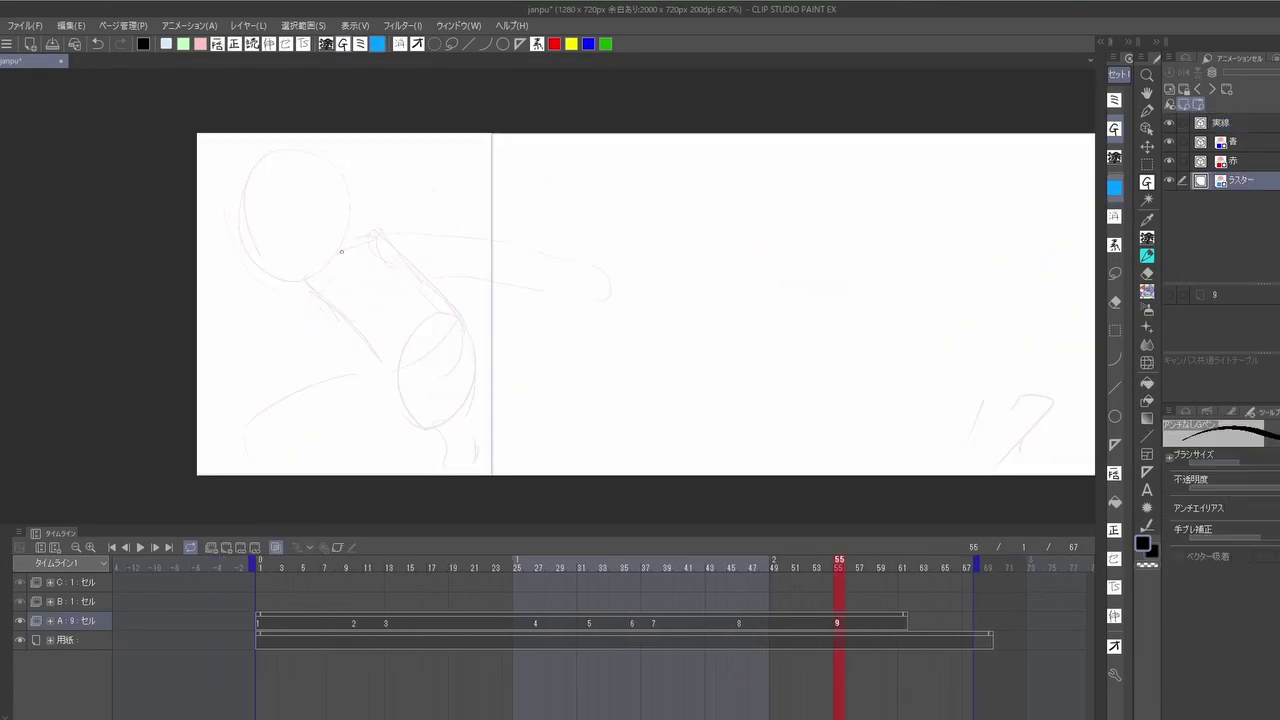
Step: Rough in the head of the crouching pose on cel 9 in blue
{"action": "mouse_move", "coordinate": [318, 142]}
{"action": "left_mouse_down"}
{"action": "mouse_move", "coordinate": [368, 262]}
{"action": "mouse_move", "coordinate": [405, 190]}
{"action": "left_mouse_up"}
{"action": "left_click_drag", "start_coordinate": [300, 225], "coordinate": [395, 203]}
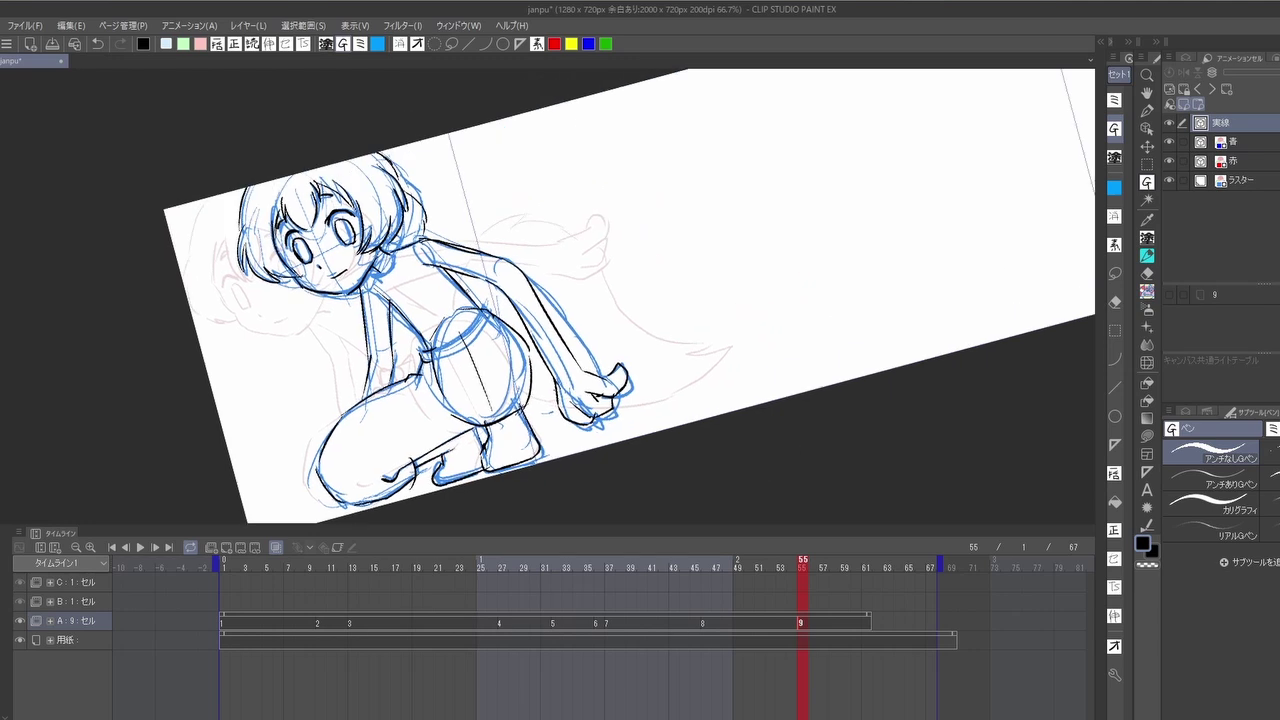
Step: Play the animation from frame 1 with the rough layer hidden to check the motion of the key poses
{"action": "left_click", "coordinate": [225, 567]}
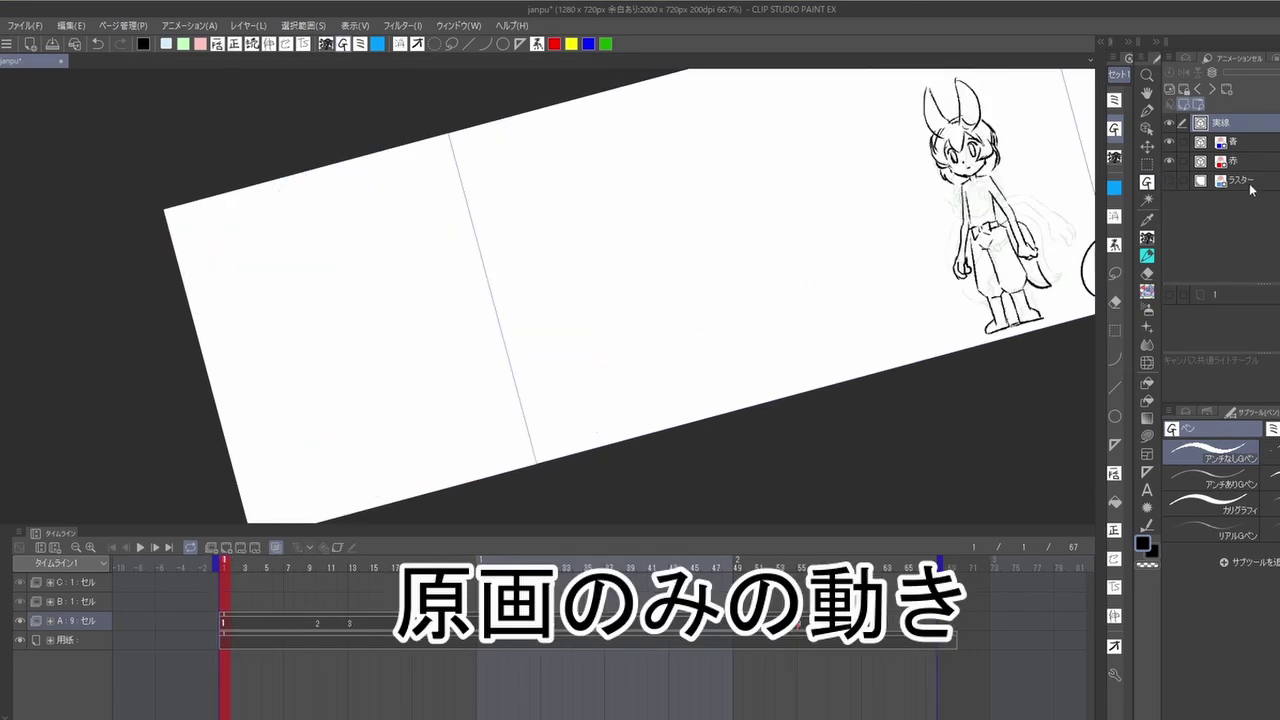
{"action": "left_click", "coordinate": [146, 545]}
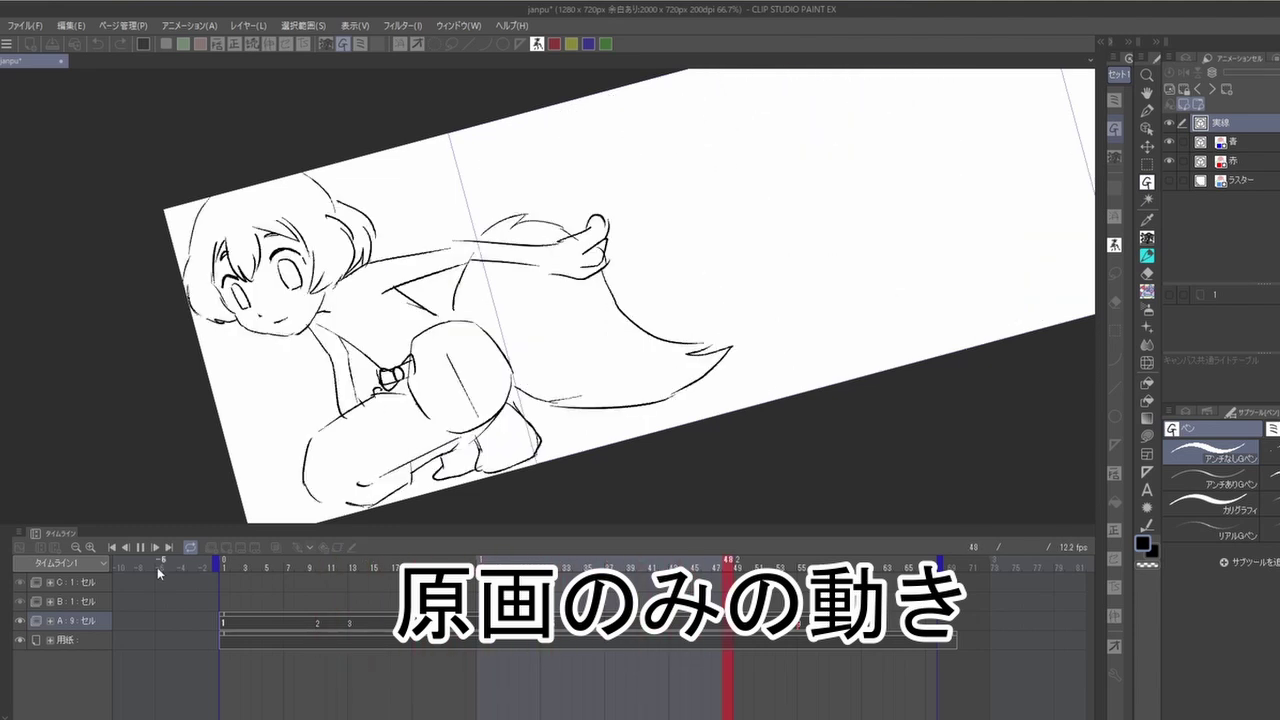
{"action": "key", "text": "Return"}
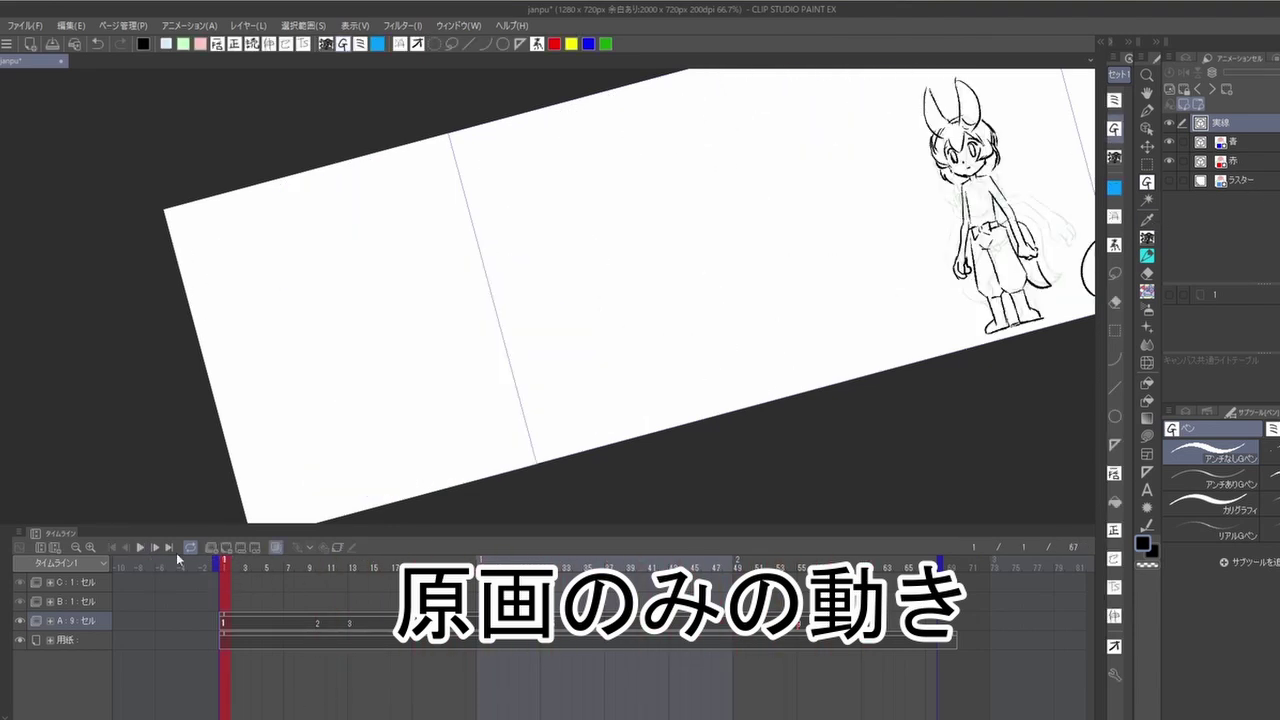
{"action": "key", "text": "Return"}
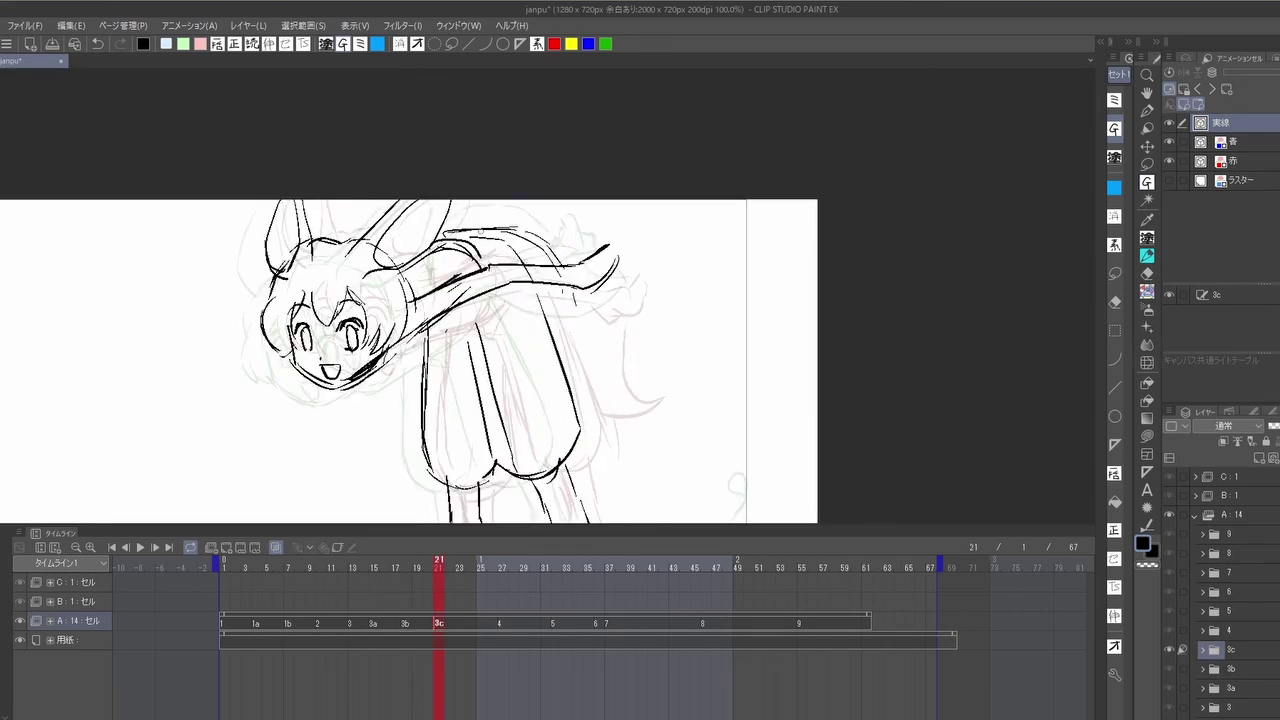
Step: Add in-between cel 3d at frame 24, between cels 3c and 4
{"action": "left_click", "coordinate": [422, 572]}
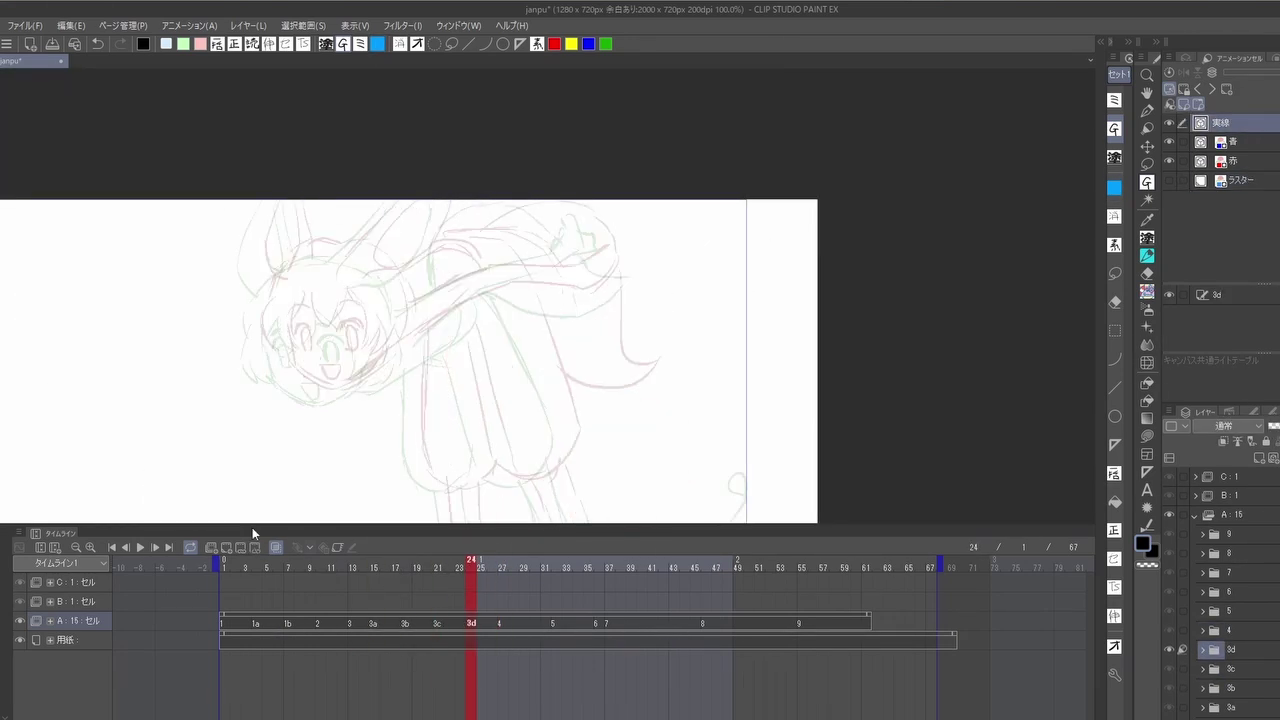